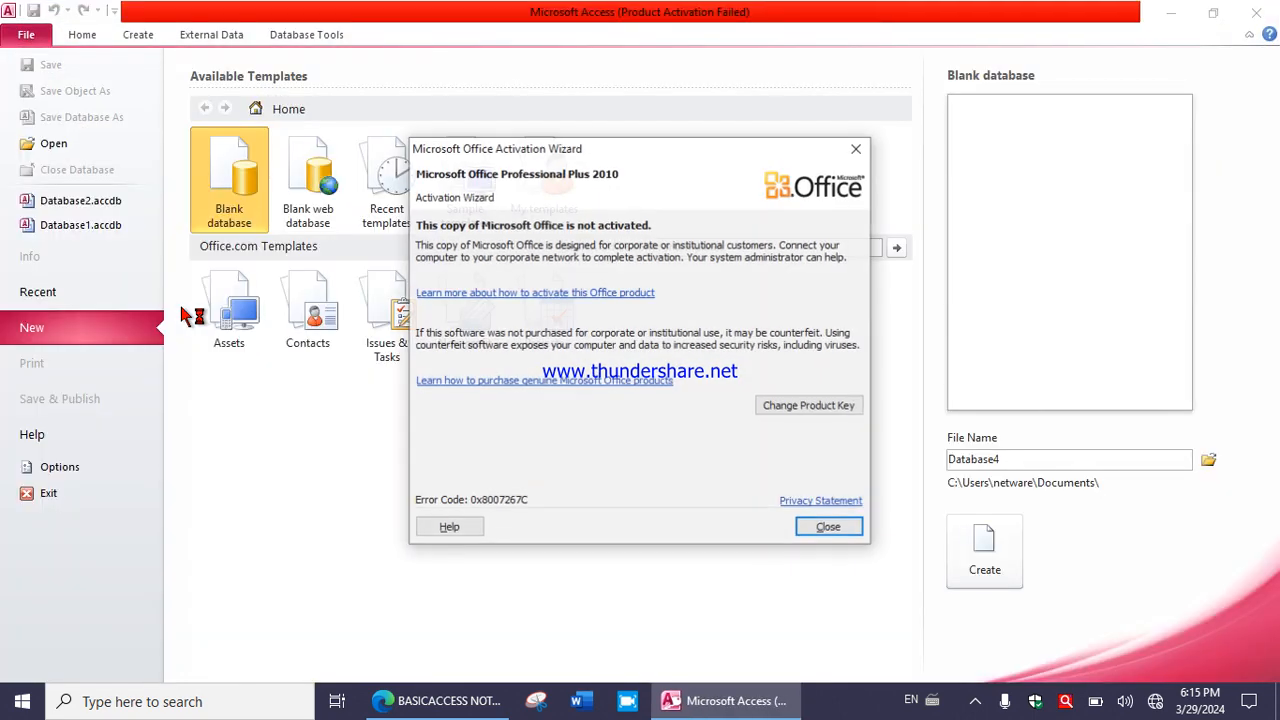
- Dismiss the activation notice and create a blank database named "student sheet"
click(829, 528)
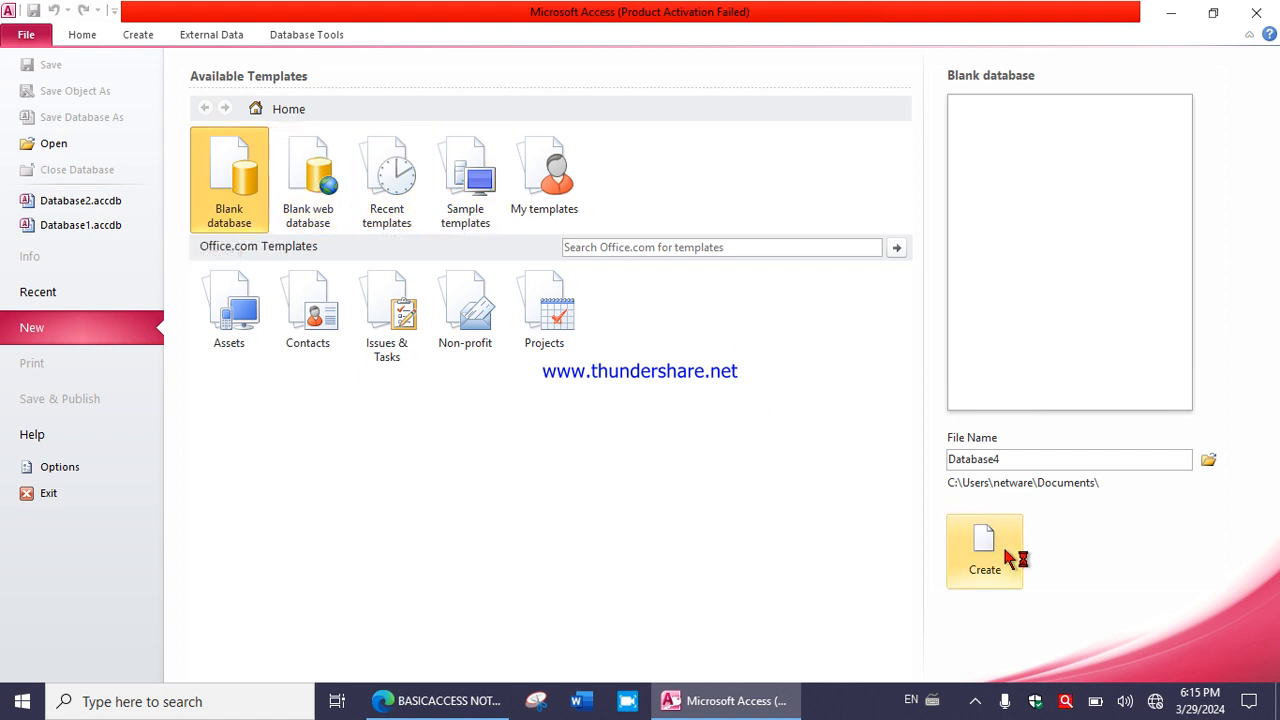
click(1001, 460)
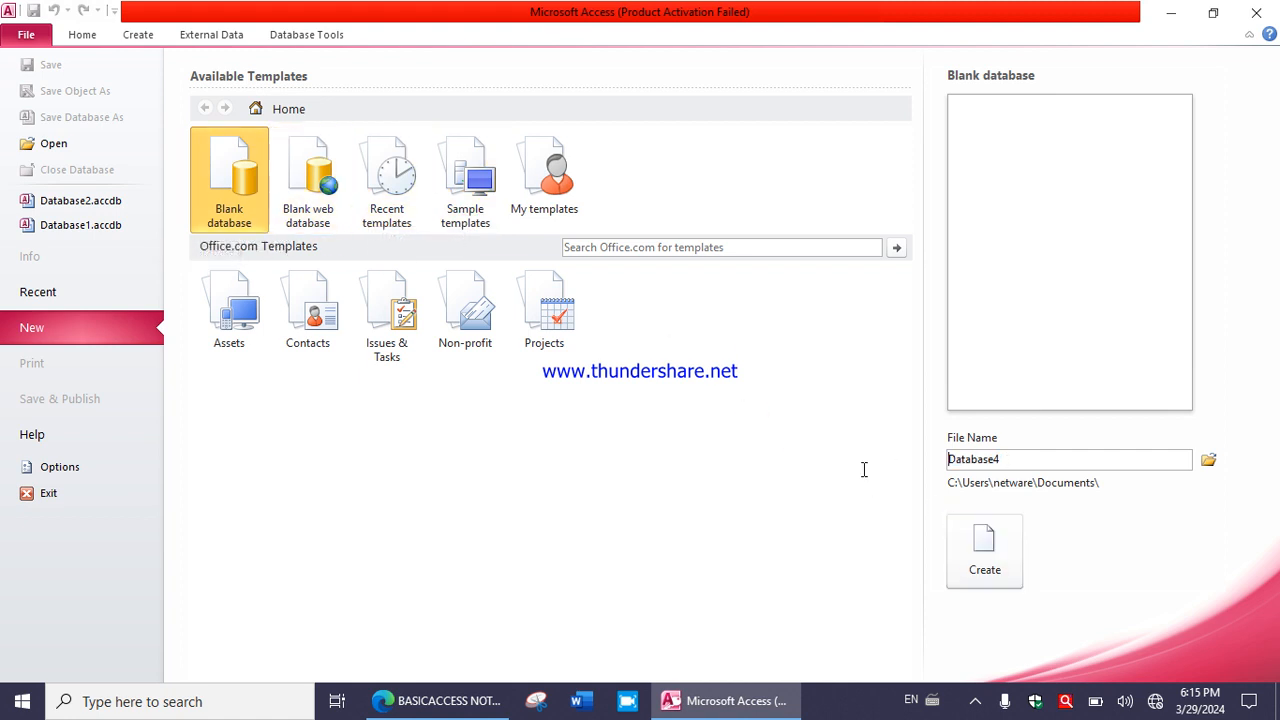
drag(1026, 458, 957, 478)
text(student sheet)
click(986, 552)
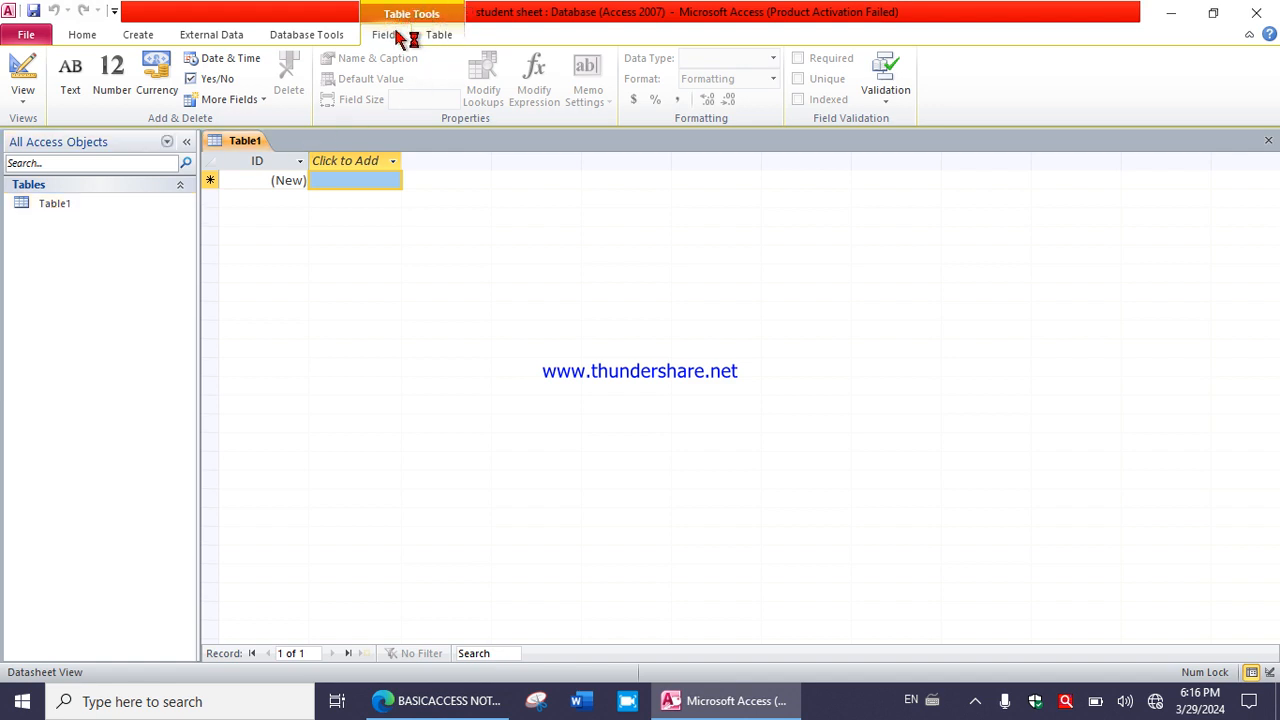
click(428, 40)
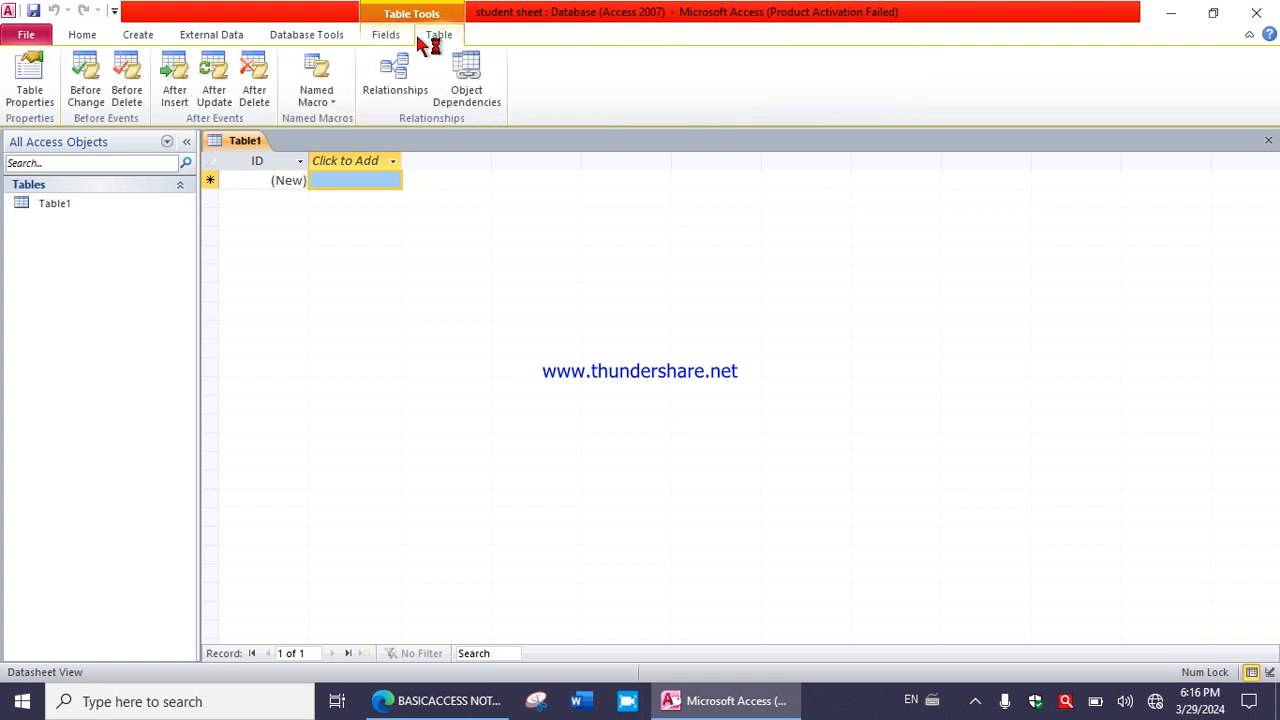
click(400, 40)
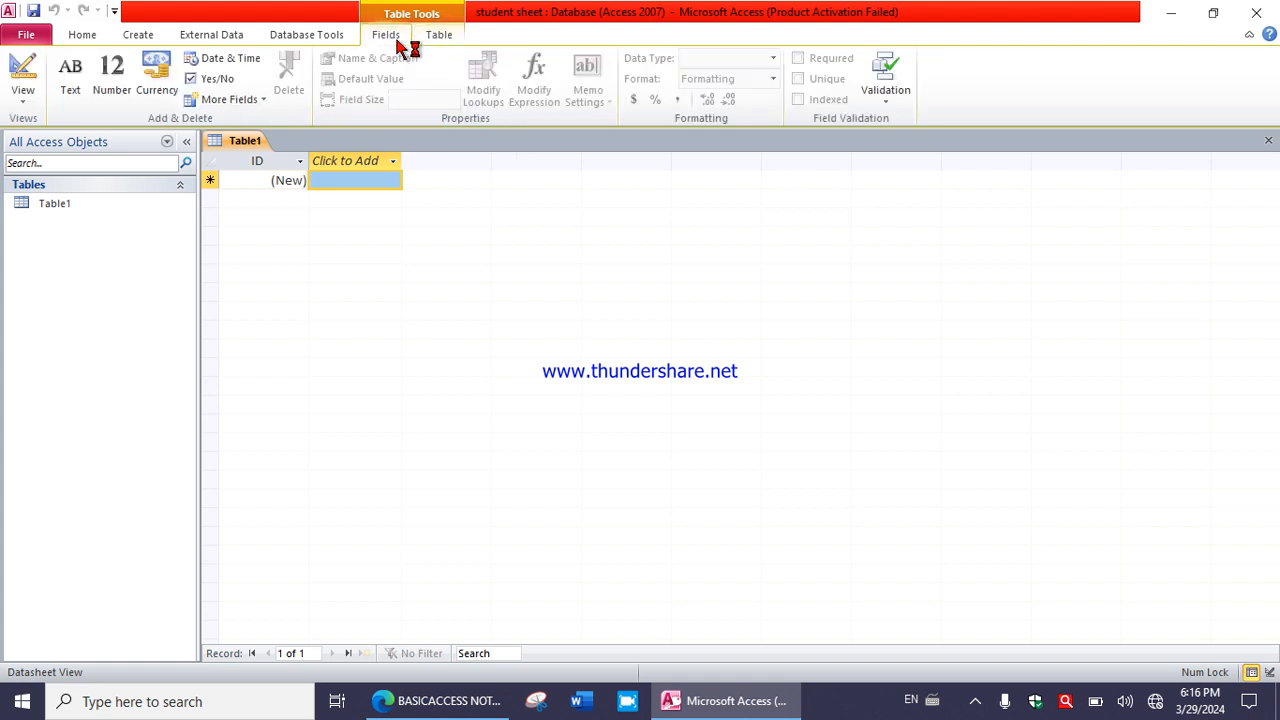
click(440, 38)
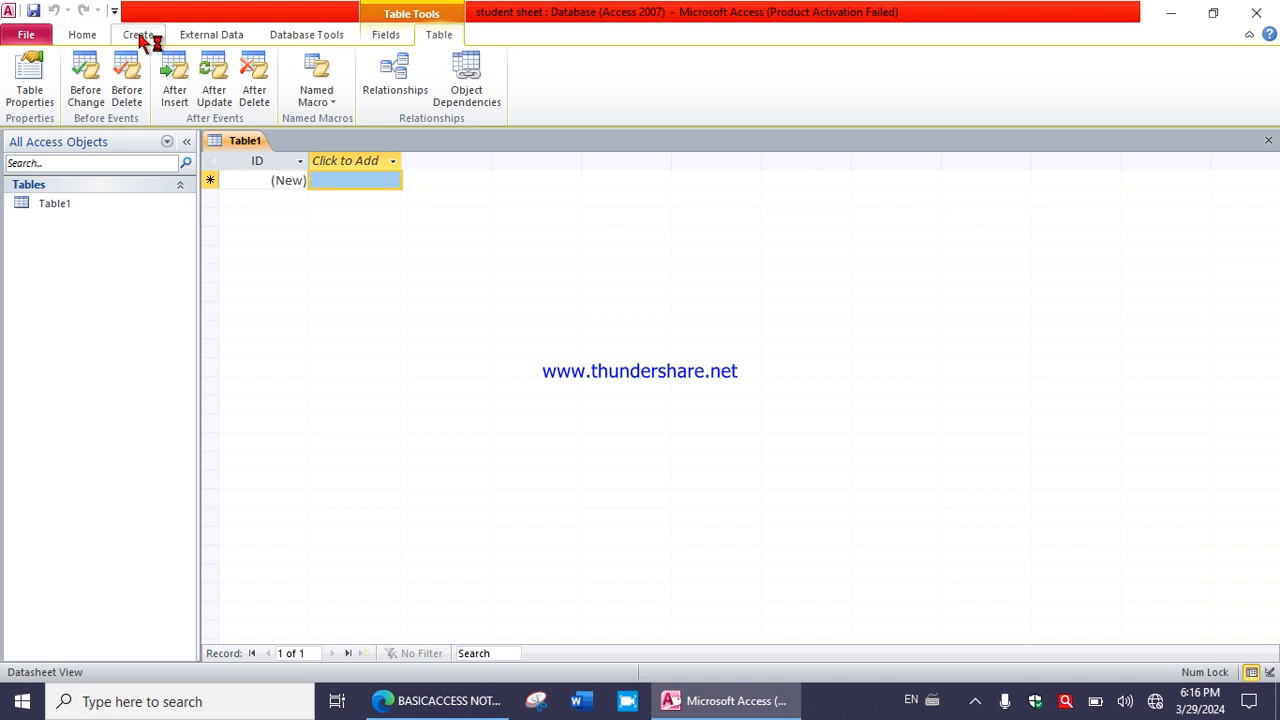
click(60, 207)
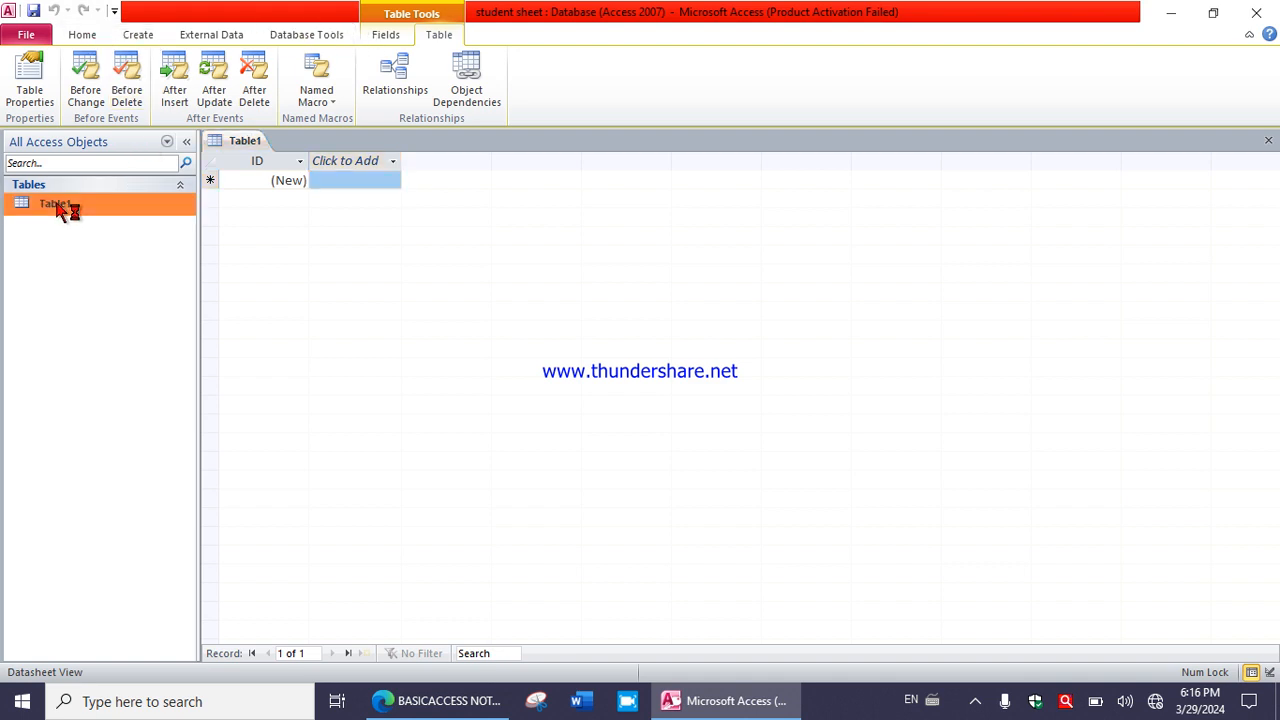
- Switch the new table to Design View, saving it under the name "student data1"
click(82, 34)
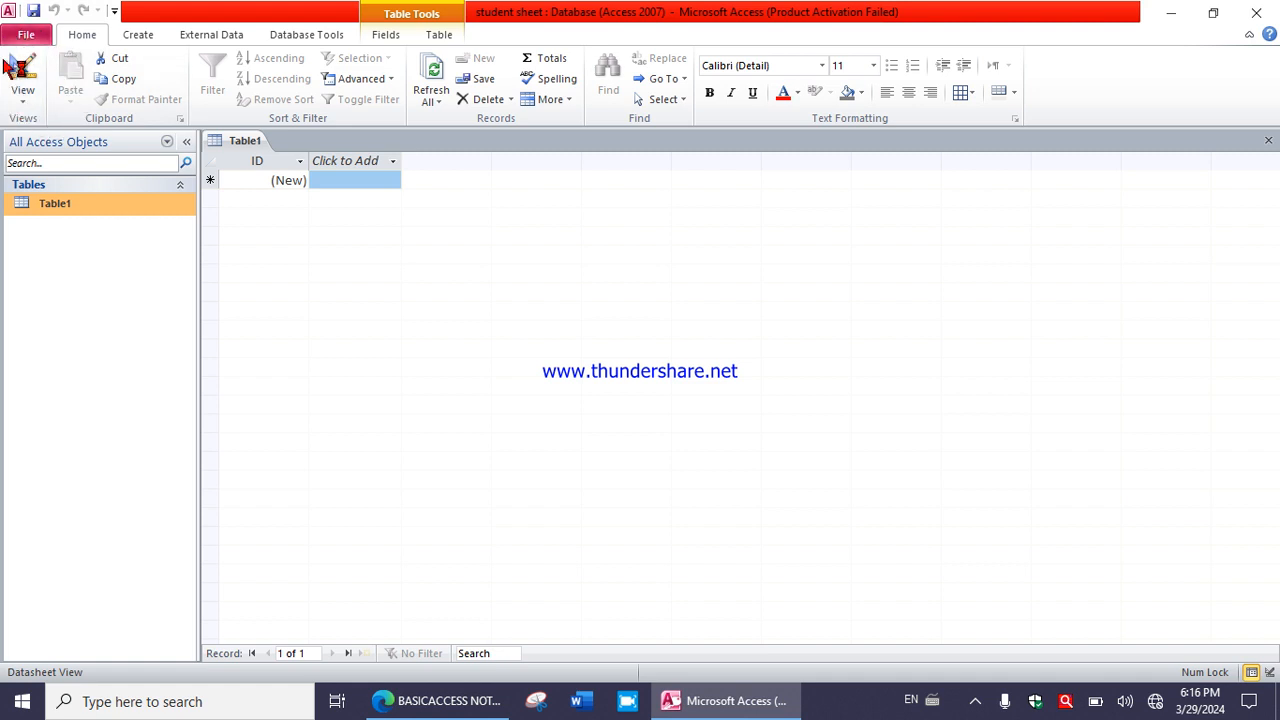
click(27, 100)
click(251, 181)
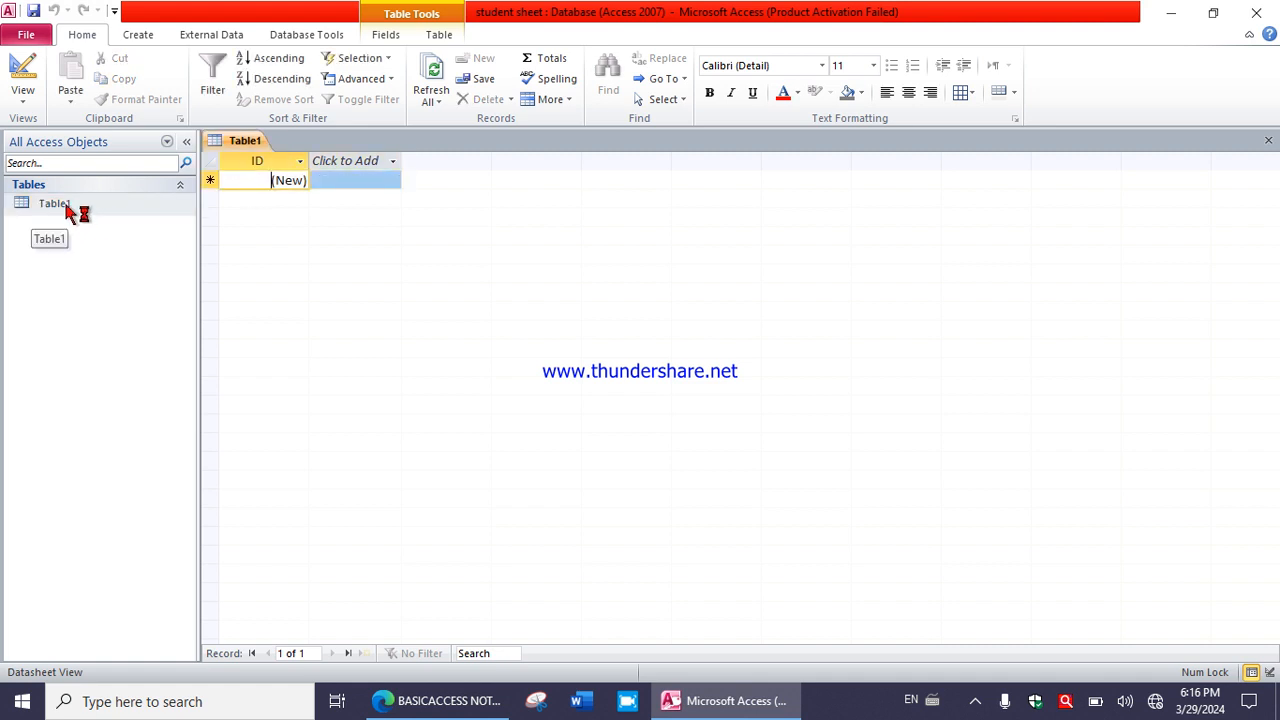
click(22, 100)
click(48, 172)
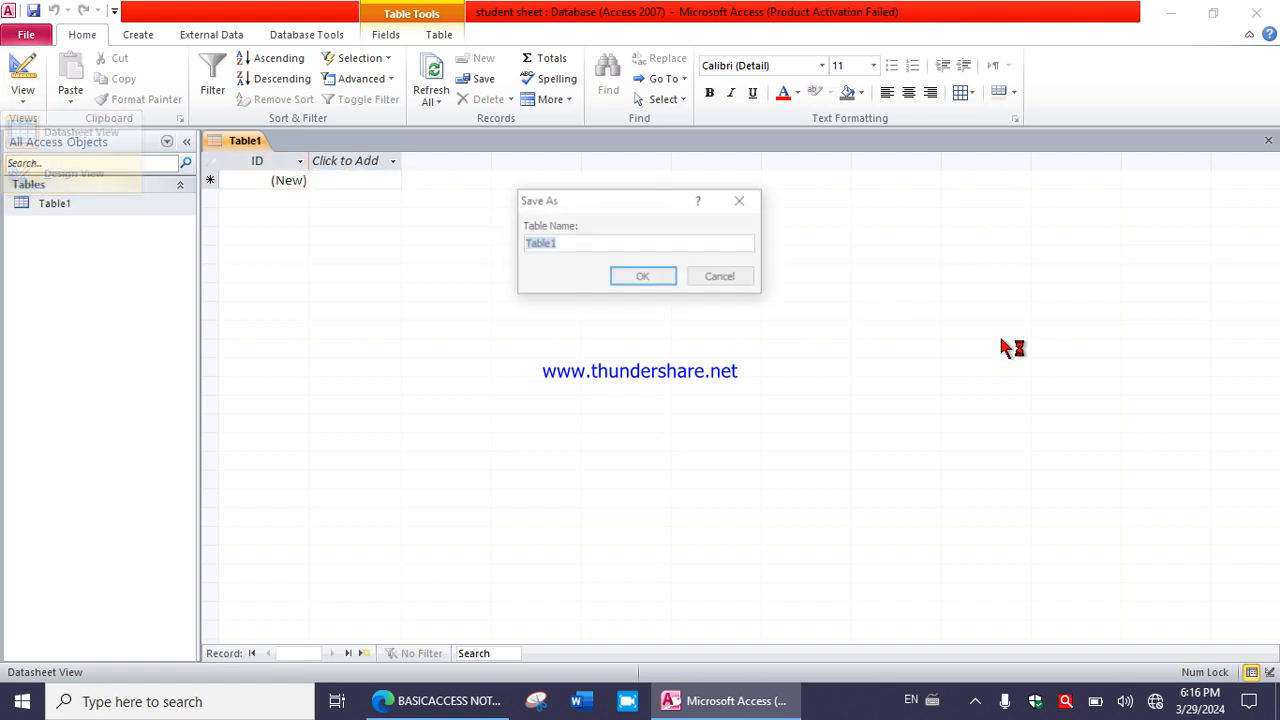
text(student data1)
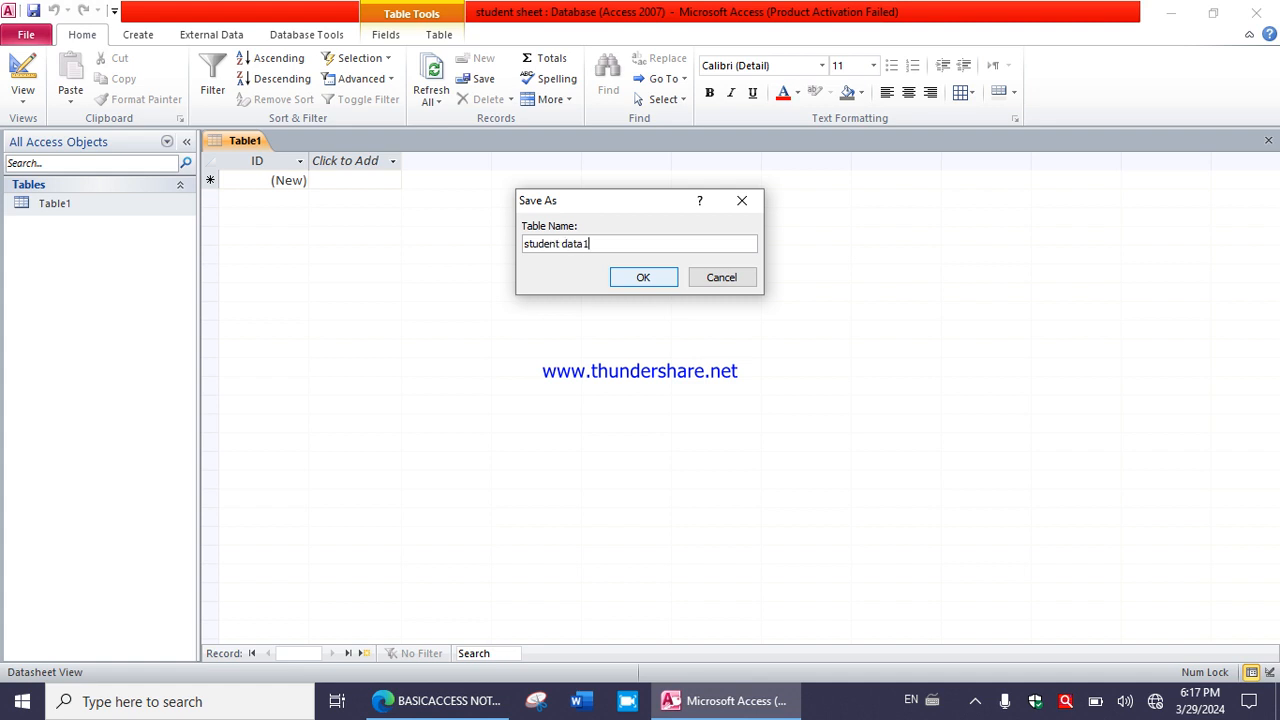
click(648, 277)
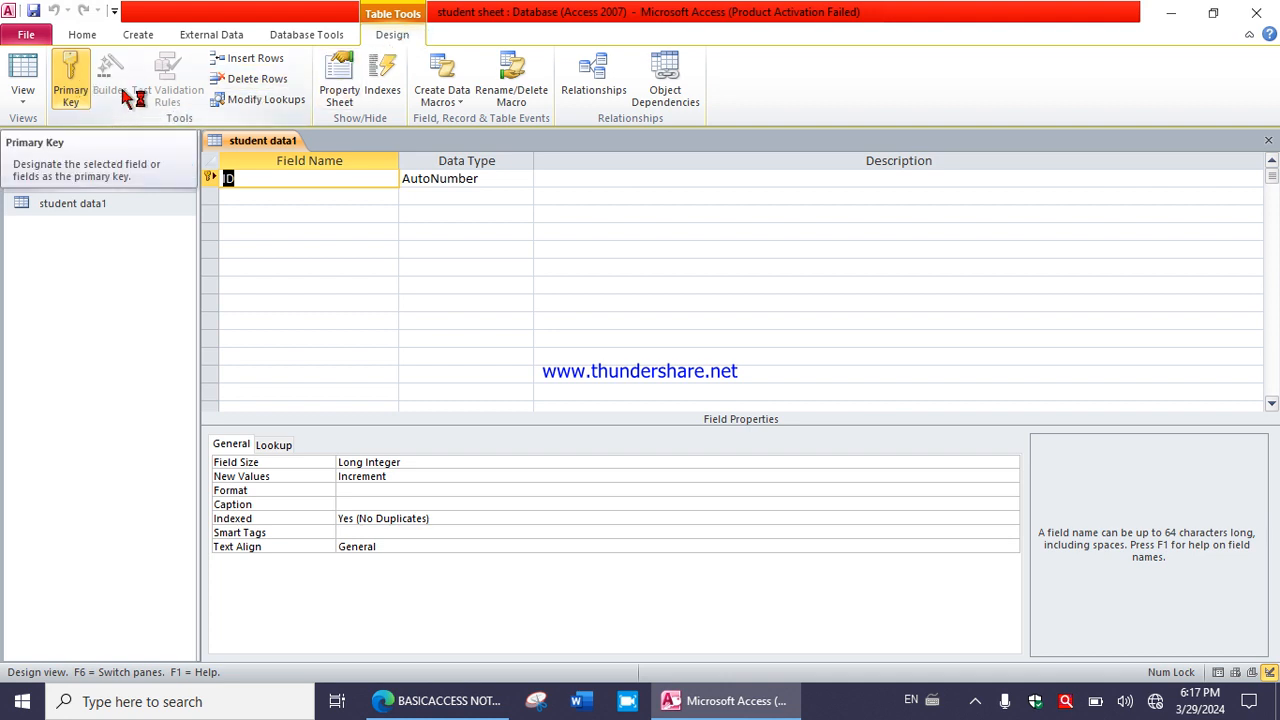
- Rename the primary key field ID to "stu id", keeping its AutoNumber data type
click(247, 175)
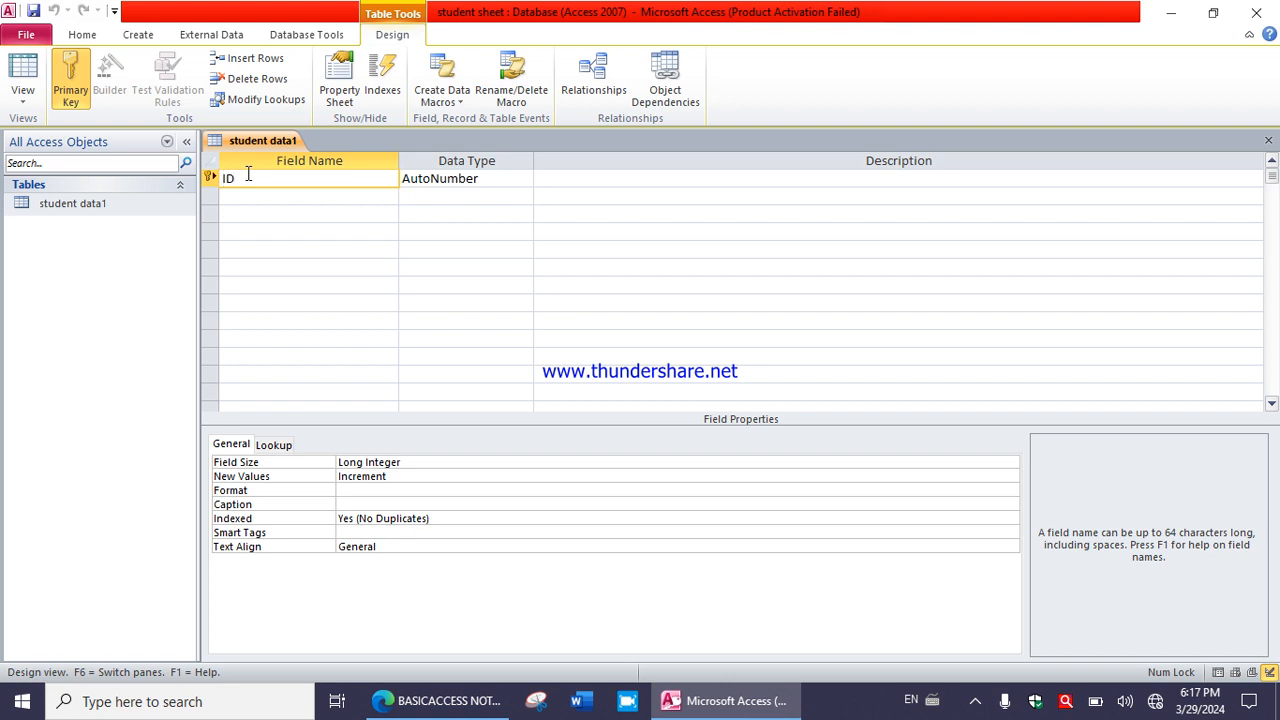
key(BackSpace)
key(BackSpace)
text(stu id)
click(327, 231)
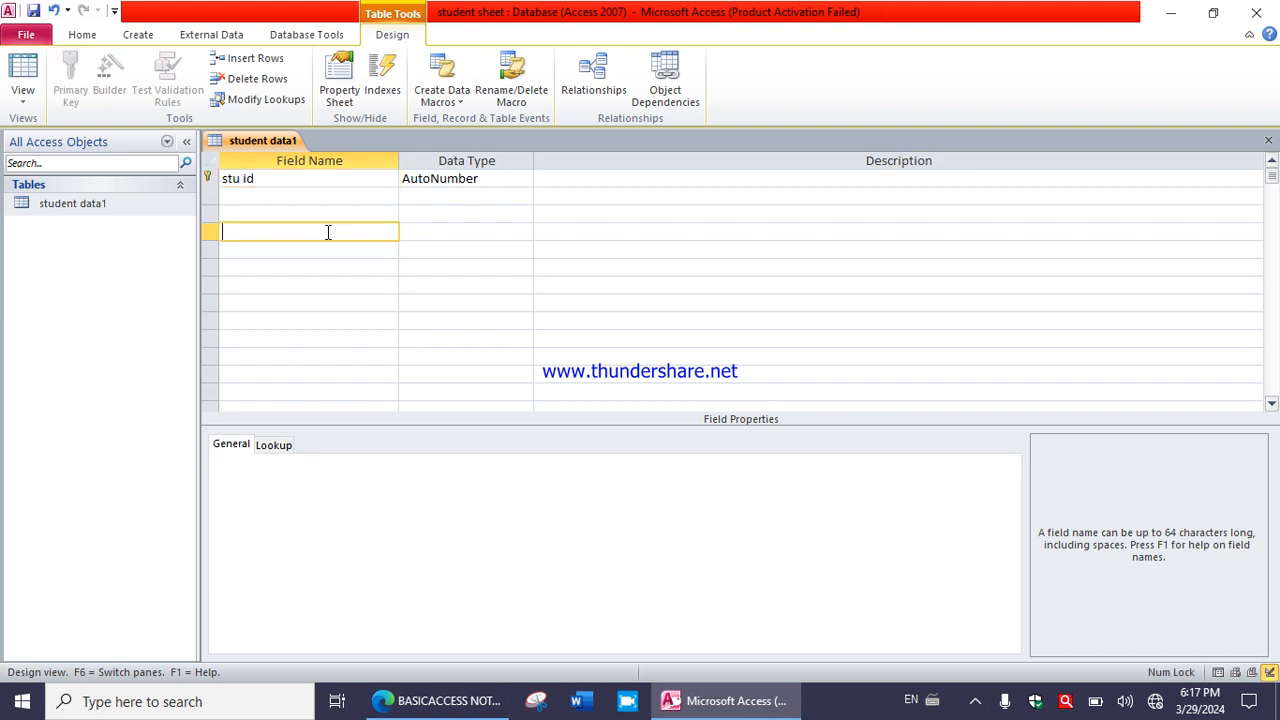
click(455, 178)
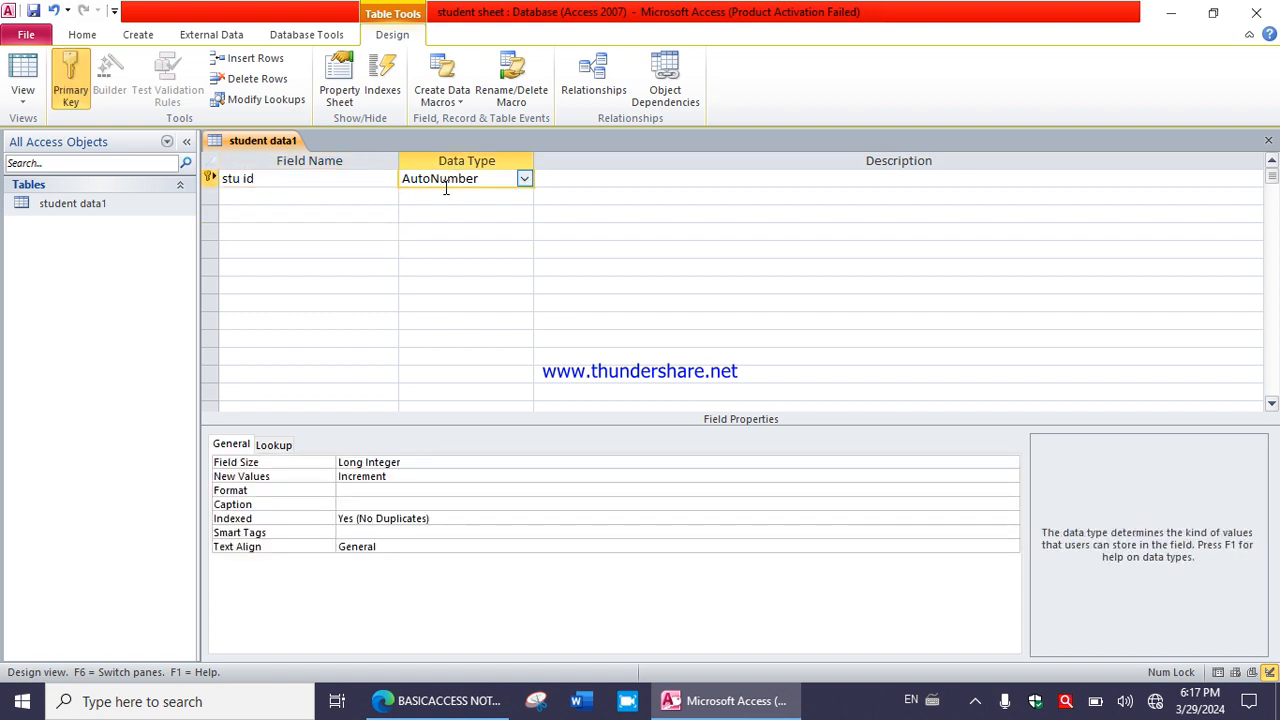
- Add a field named "father name" with the Text data type below stu id
click(266, 195)
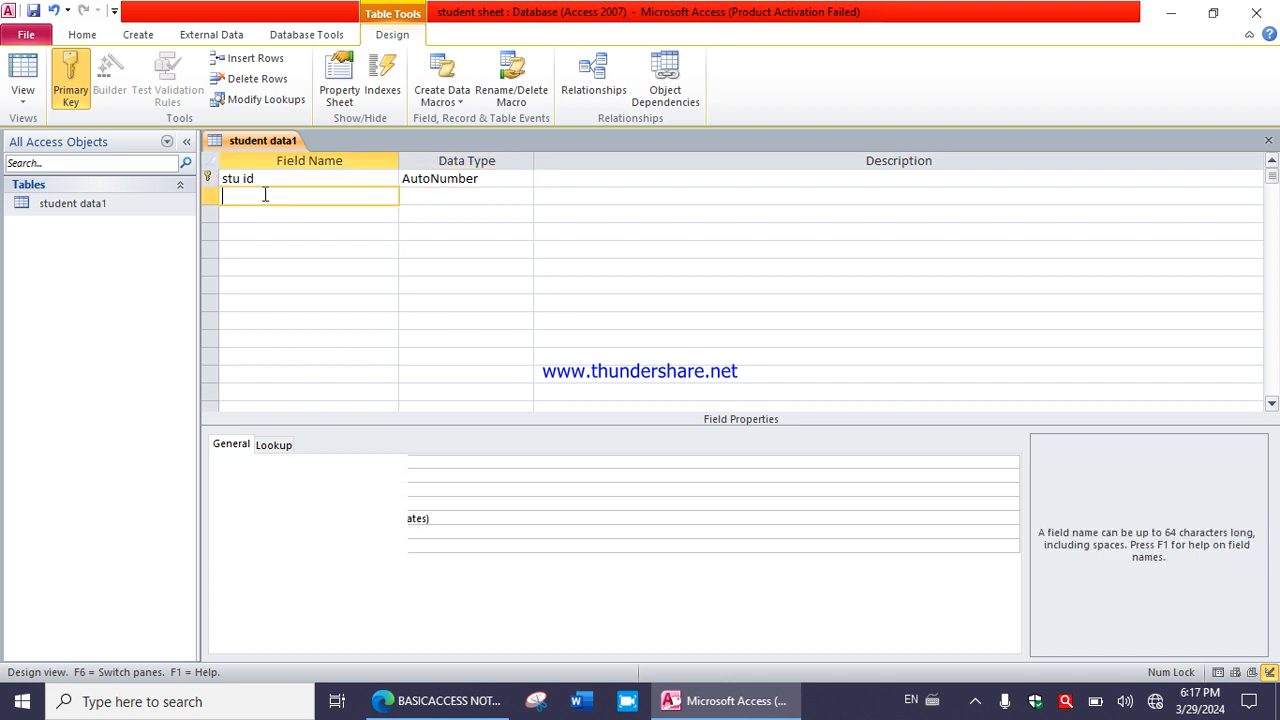
text(father name)
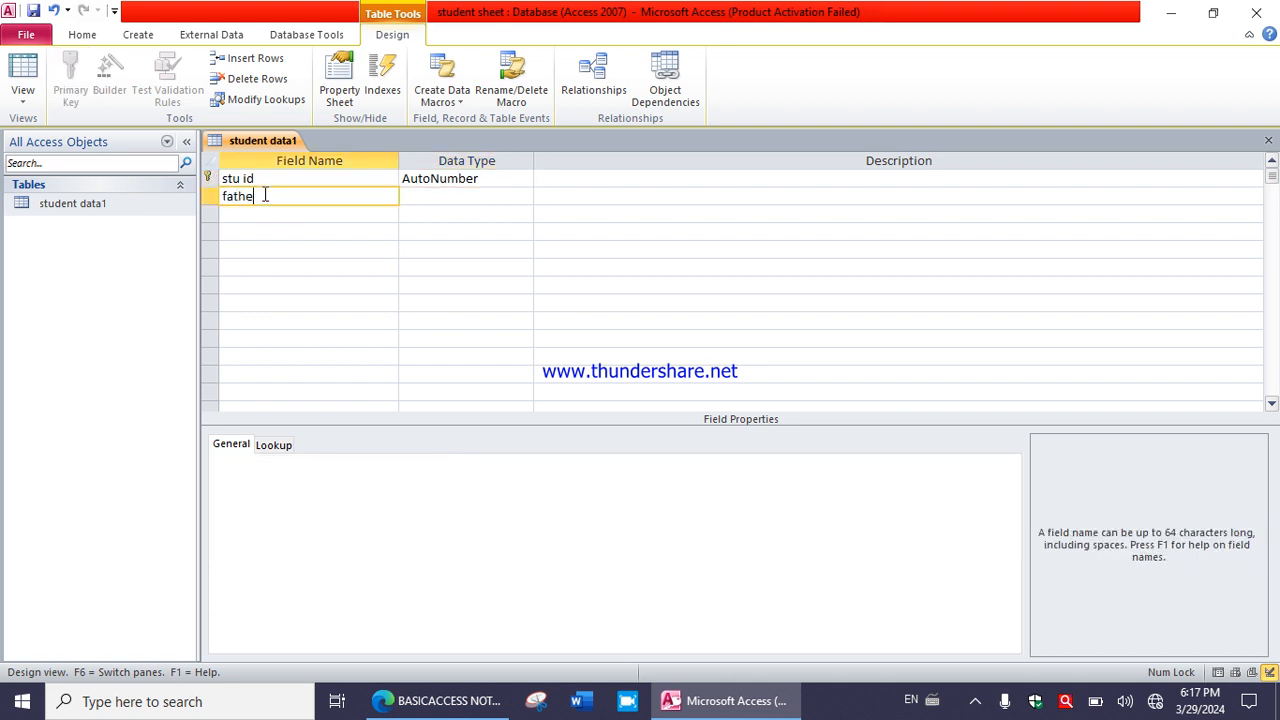
key(BackSpace)
key(BackSpace)
key(BackSpace)
key(BackSpace)
text(name)
key(Tab)
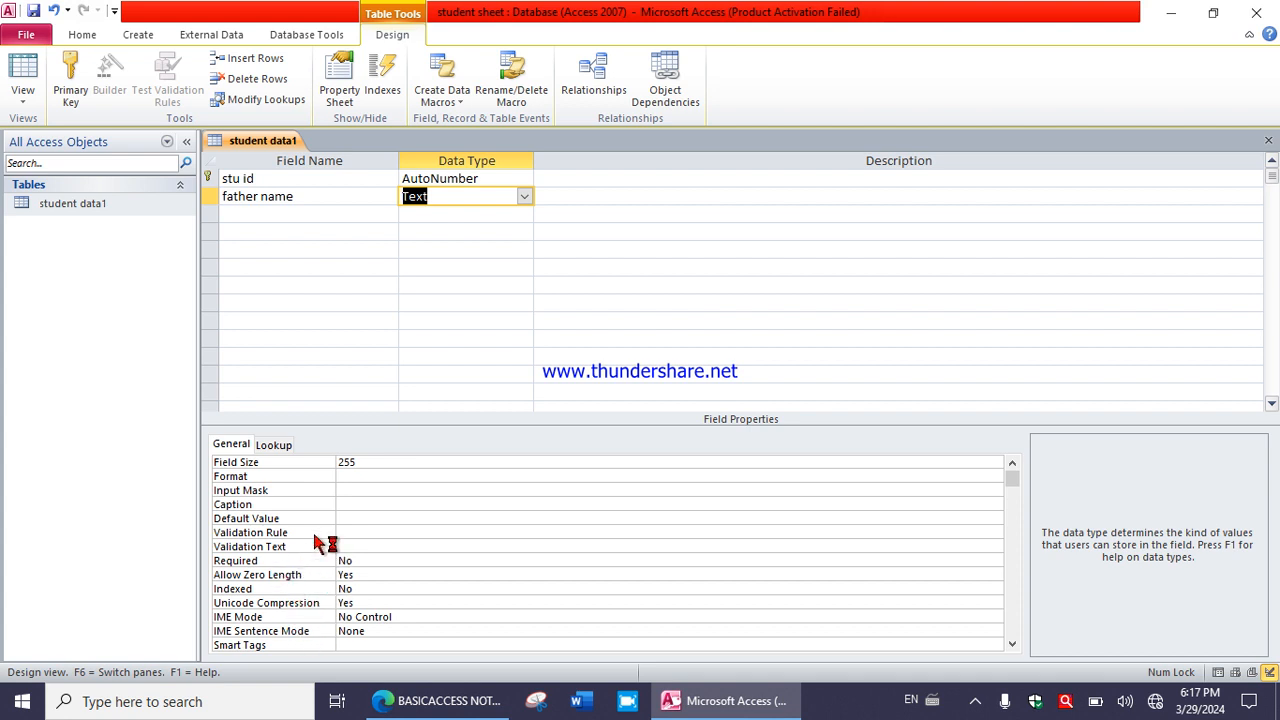
click(361, 516)
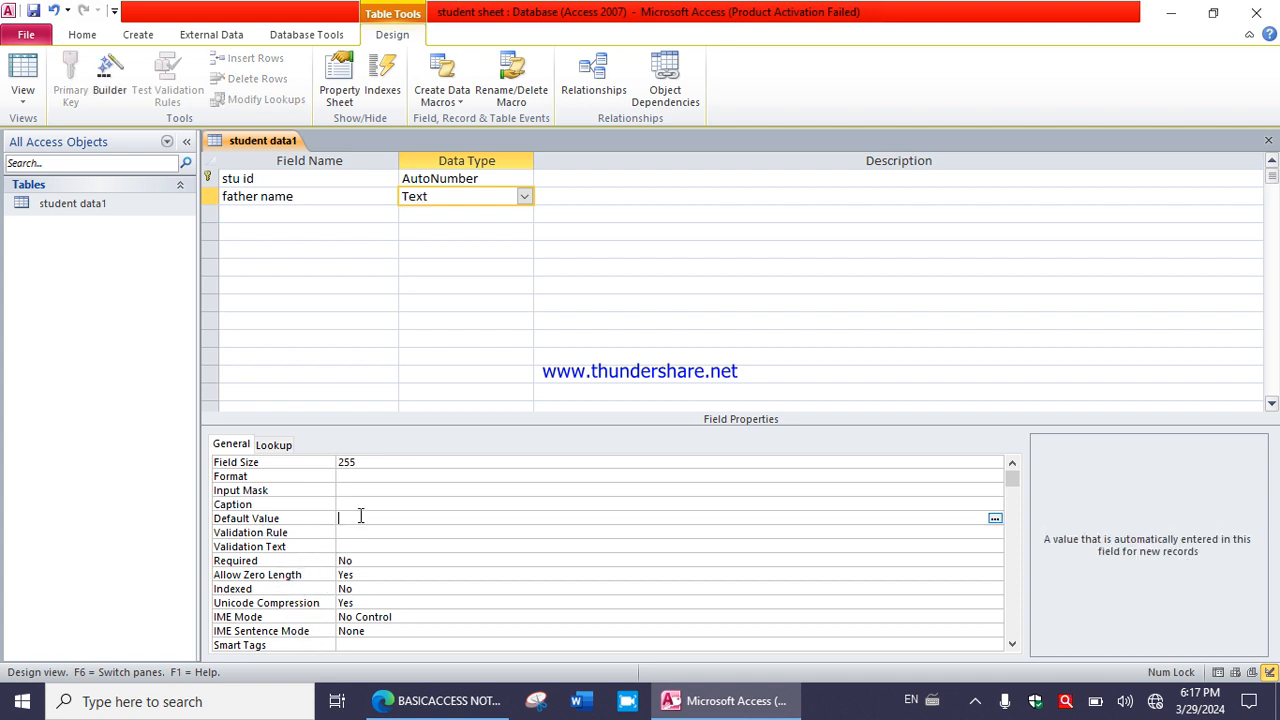
click(362, 532)
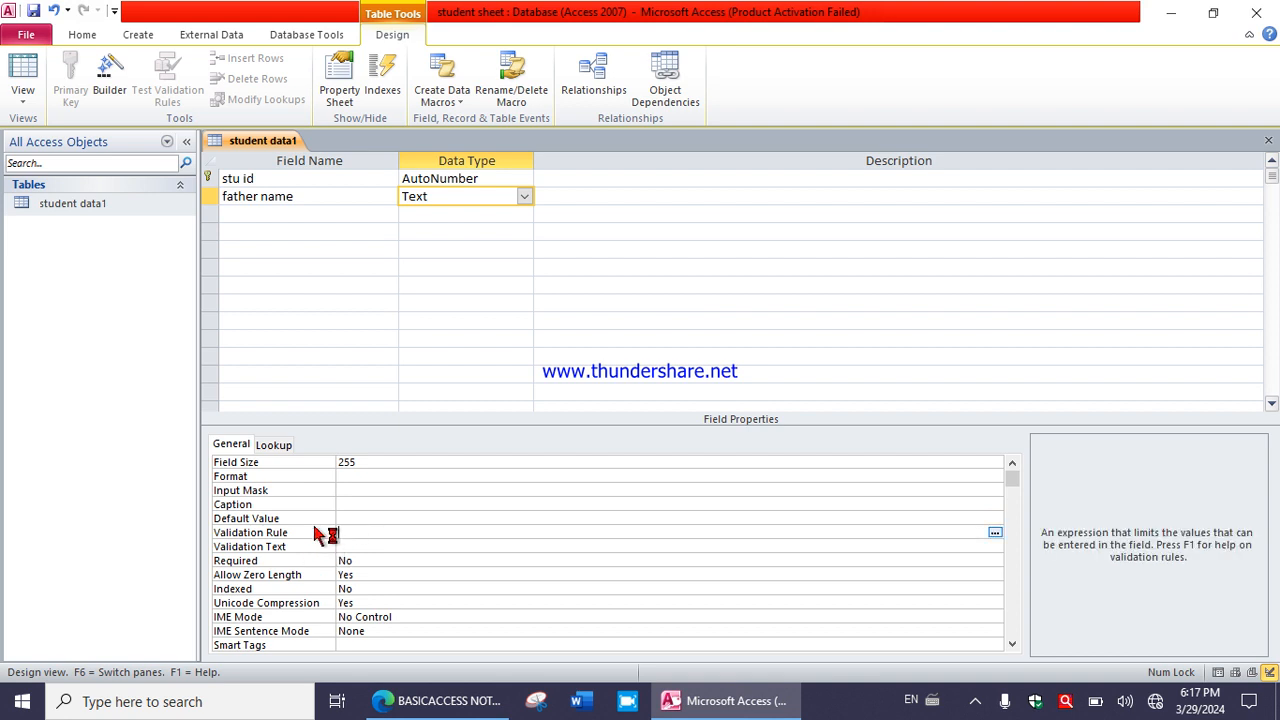
- Add a field named "roll no" and set its data type to Number
click(271, 215)
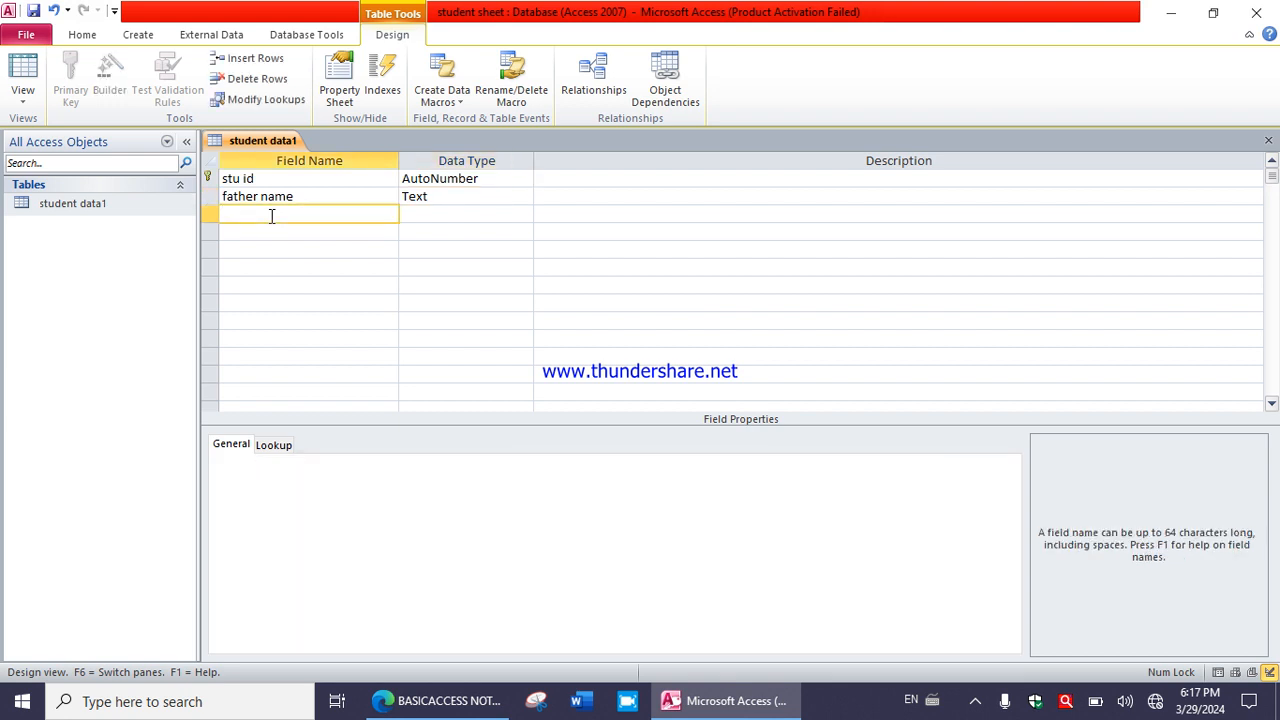
text(roll no)
click(412, 214)
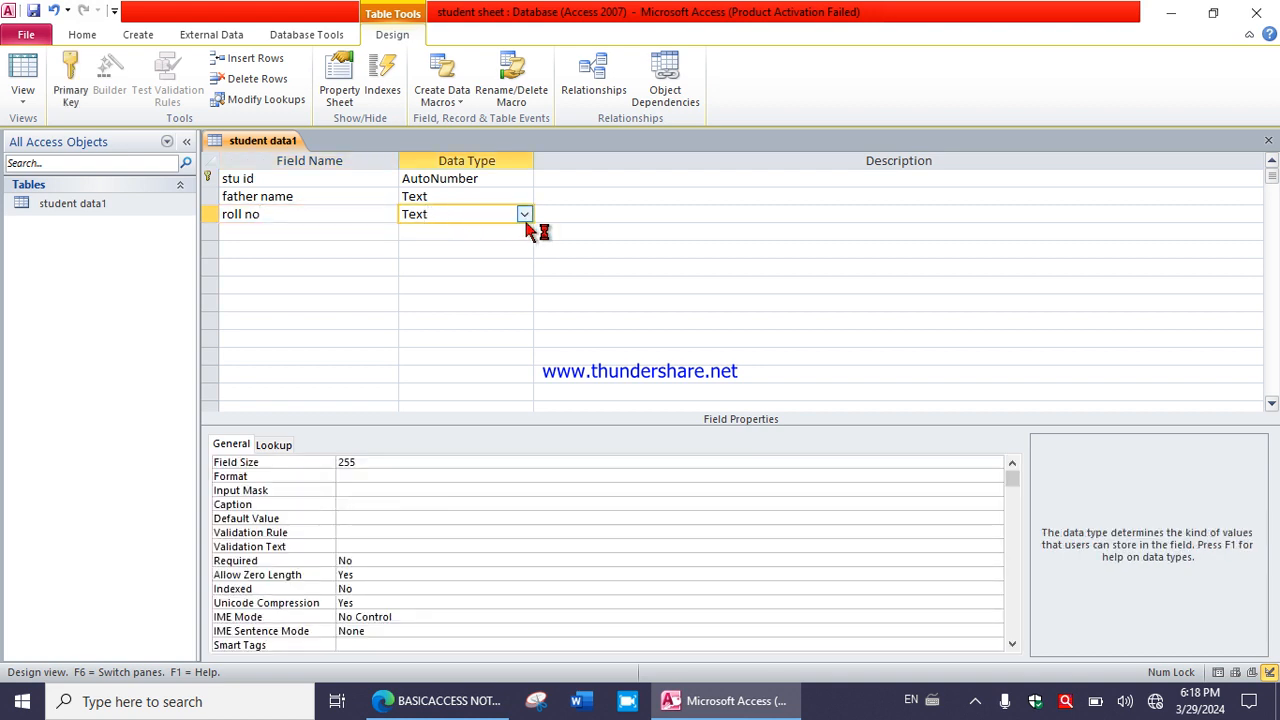
click(524, 216)
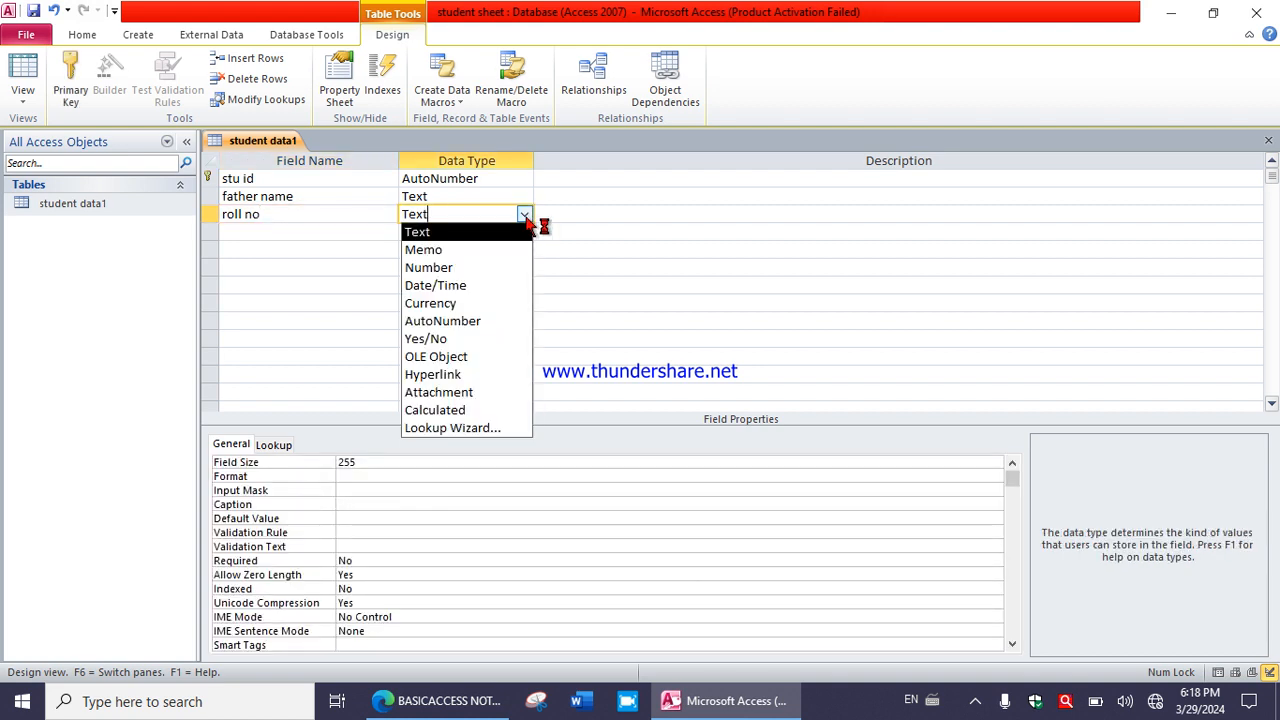
click(462, 270)
- Add two Text fields named "caste" and "course" below roll no
click(242, 233)
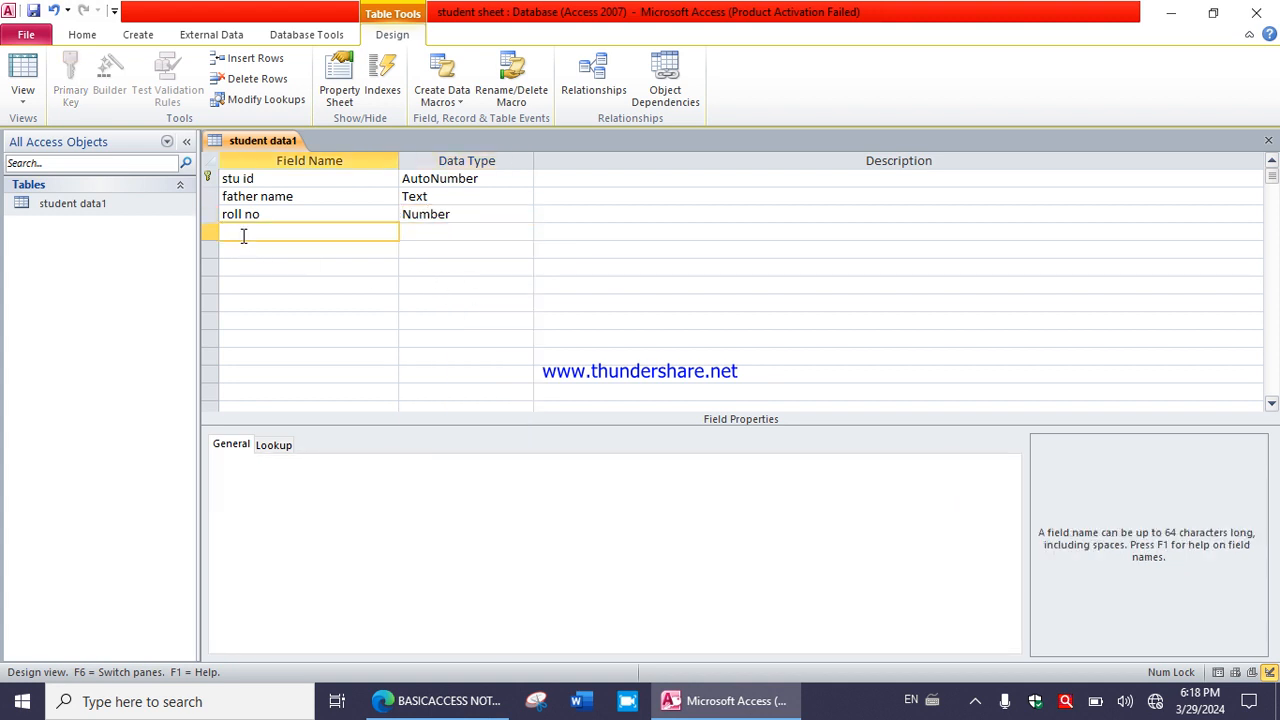
text(caste)
click(496, 236)
click(288, 253)
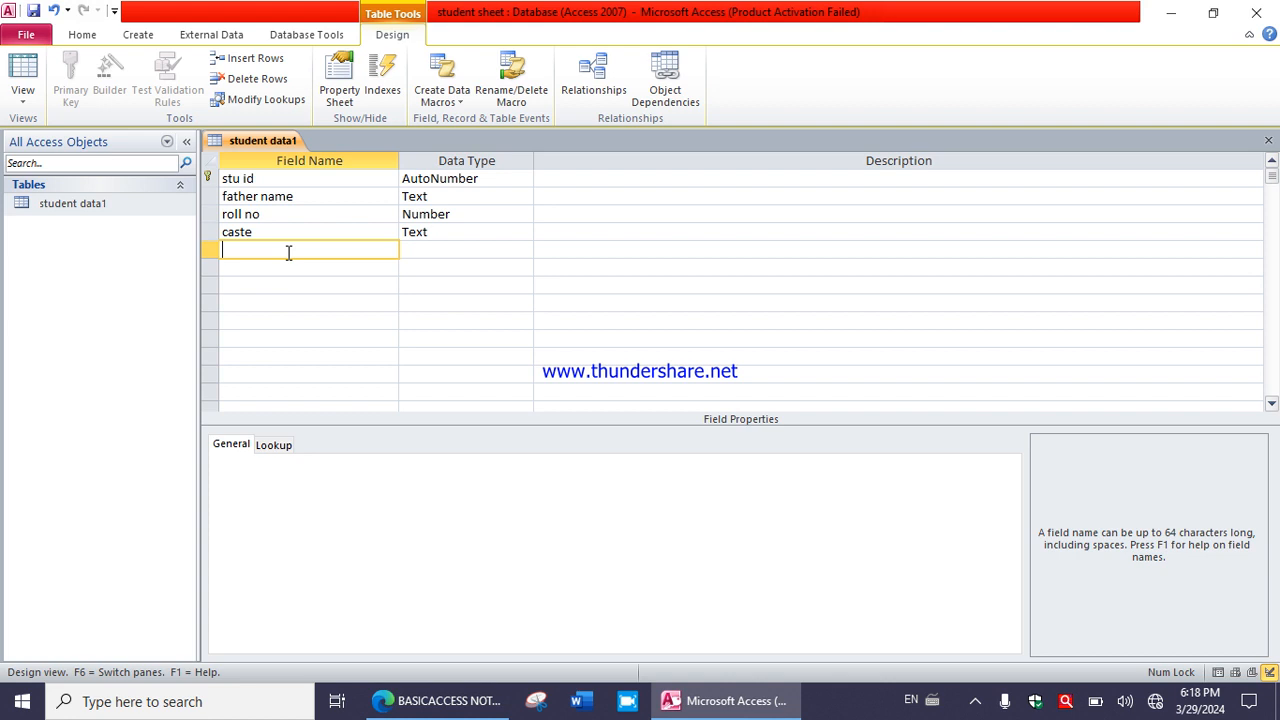
text(course)
key(Tab)
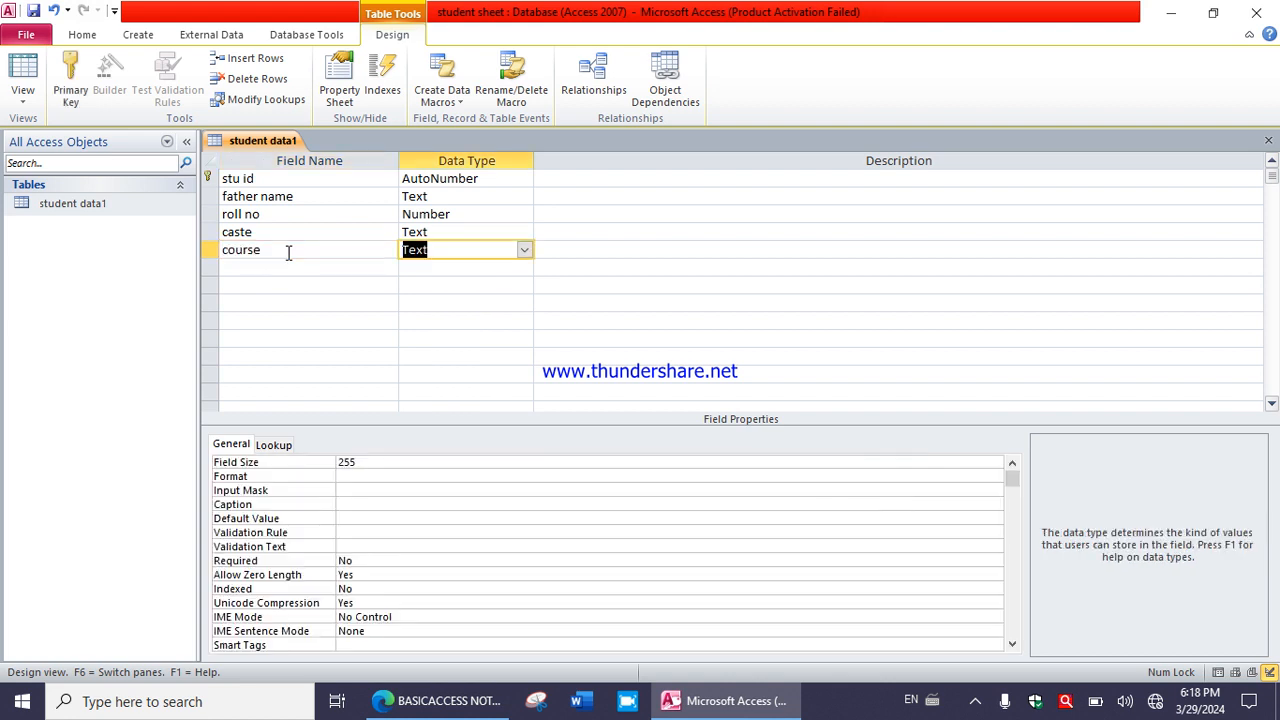
click(526, 254)
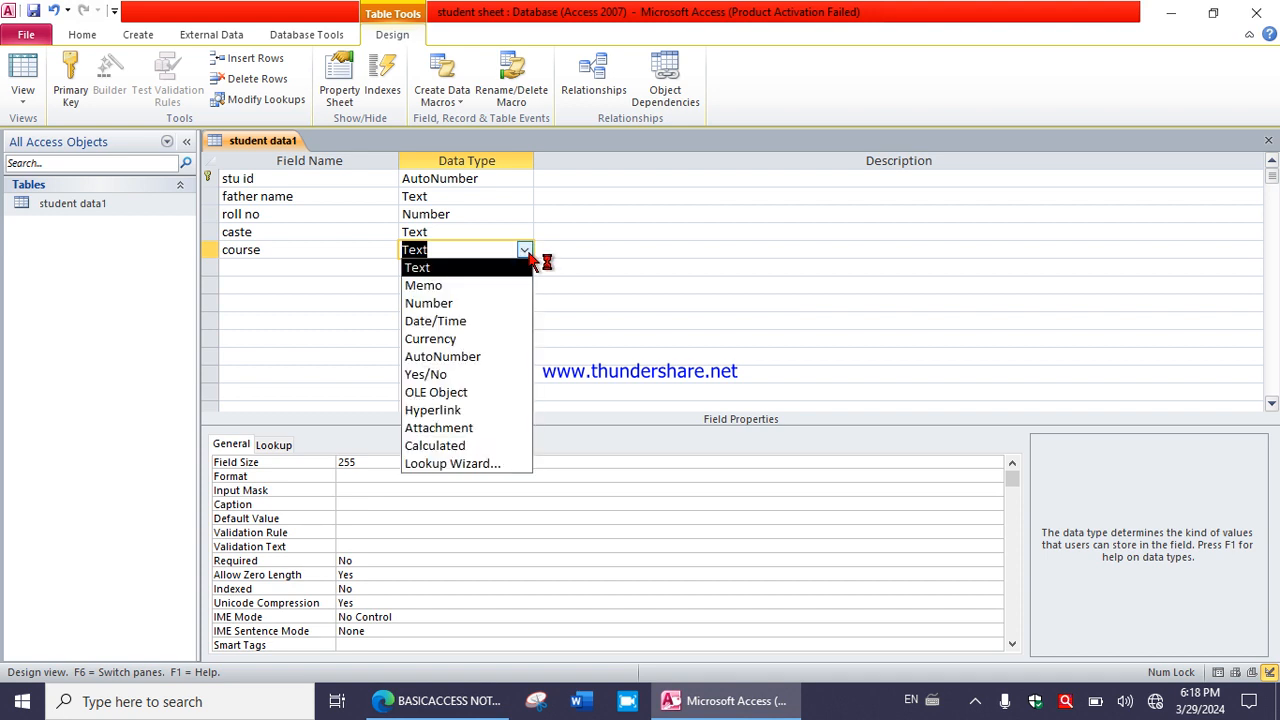
- Add a field named "fees" with the Text data type below course
click(251, 277)
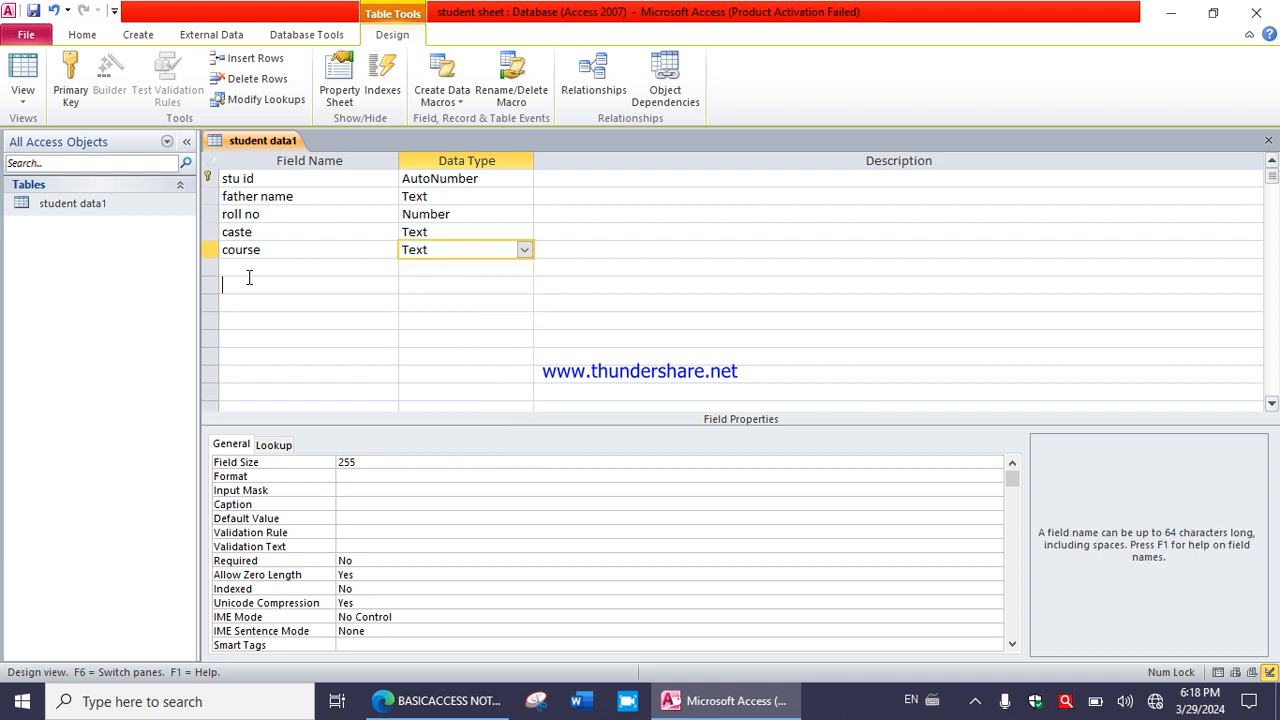
click(251, 277)
text(fees)
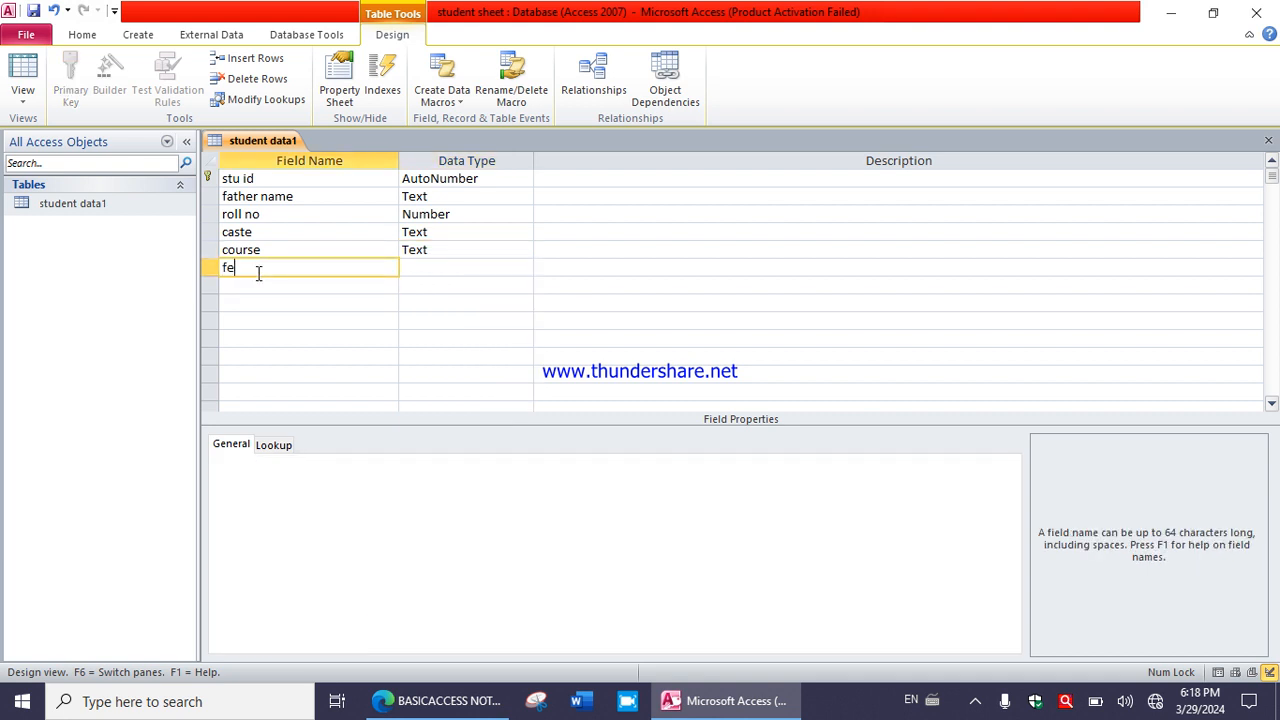
click(437, 264)
- Start the Lookup Wizard for the course field and choose to type in the lookup values manually
click(463, 249)
click(527, 250)
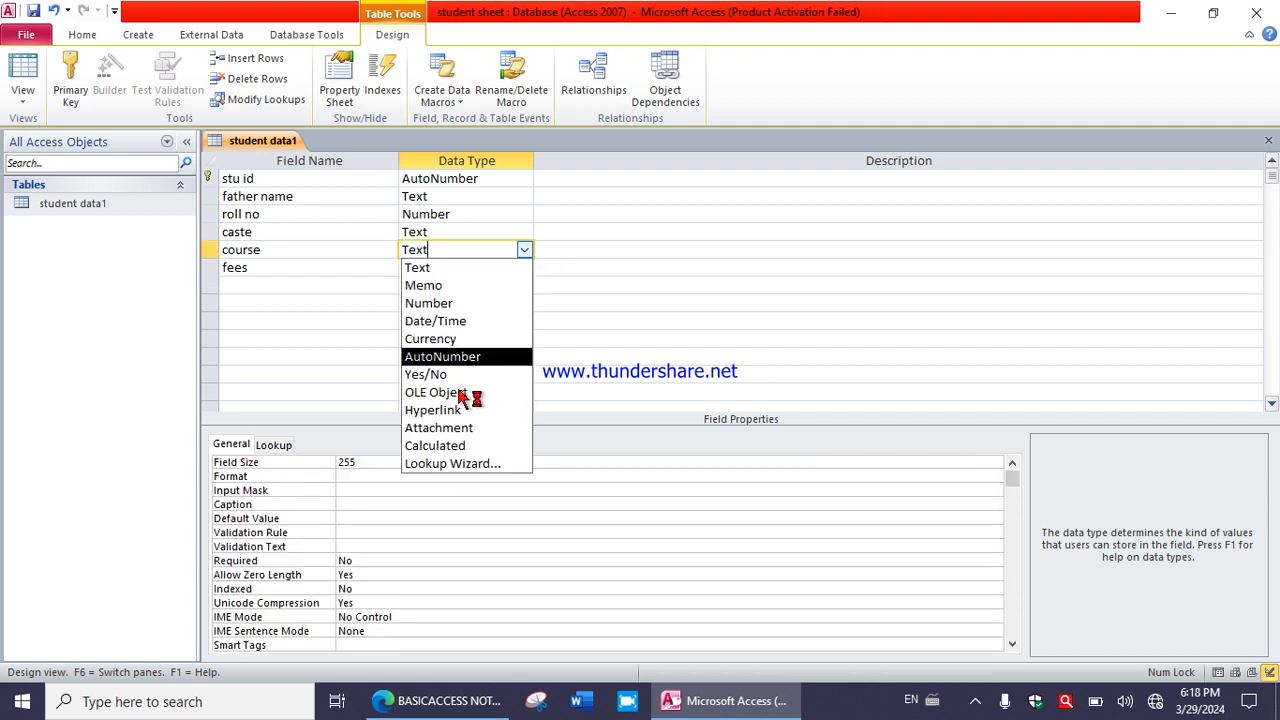
click(466, 463)
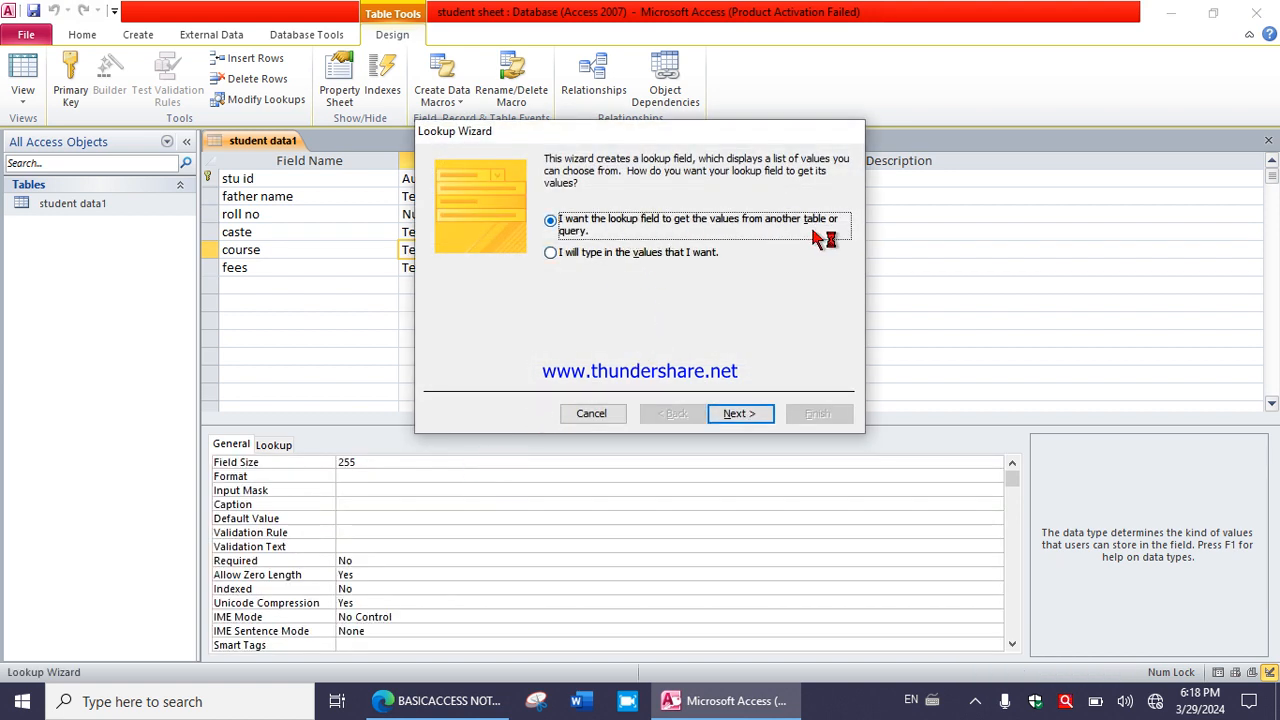
click(662, 256)
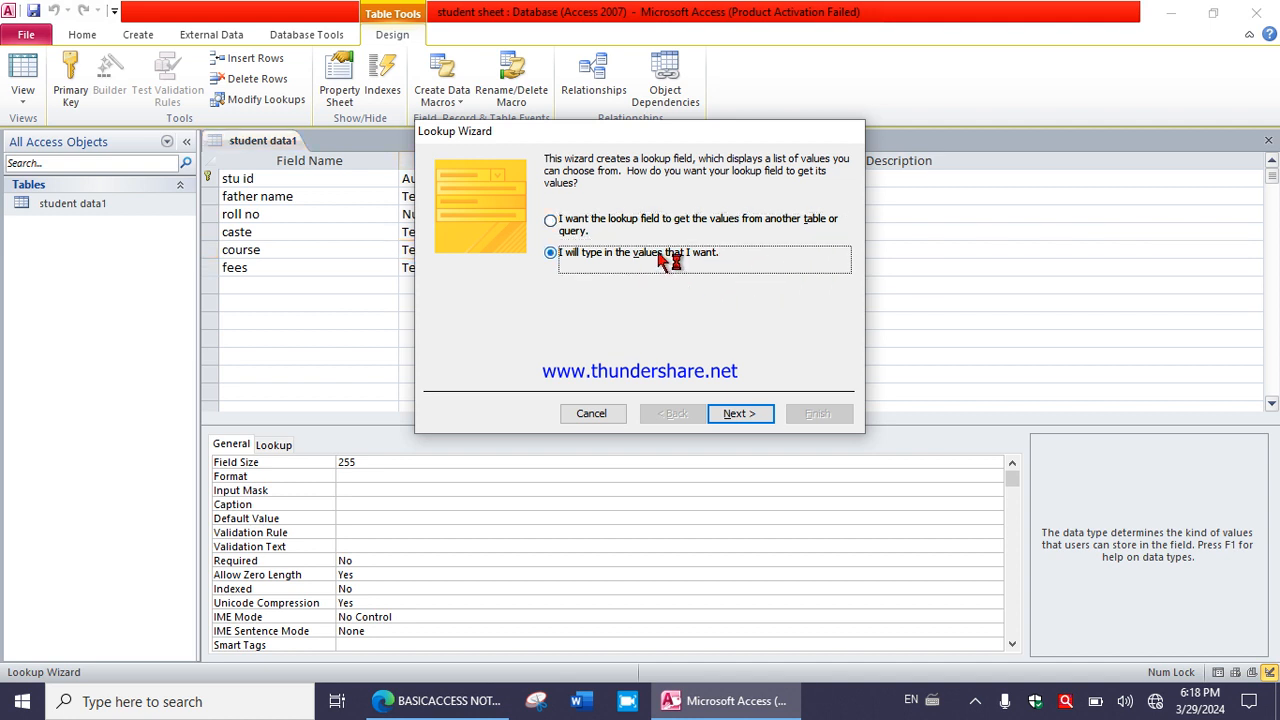
click(740, 414)
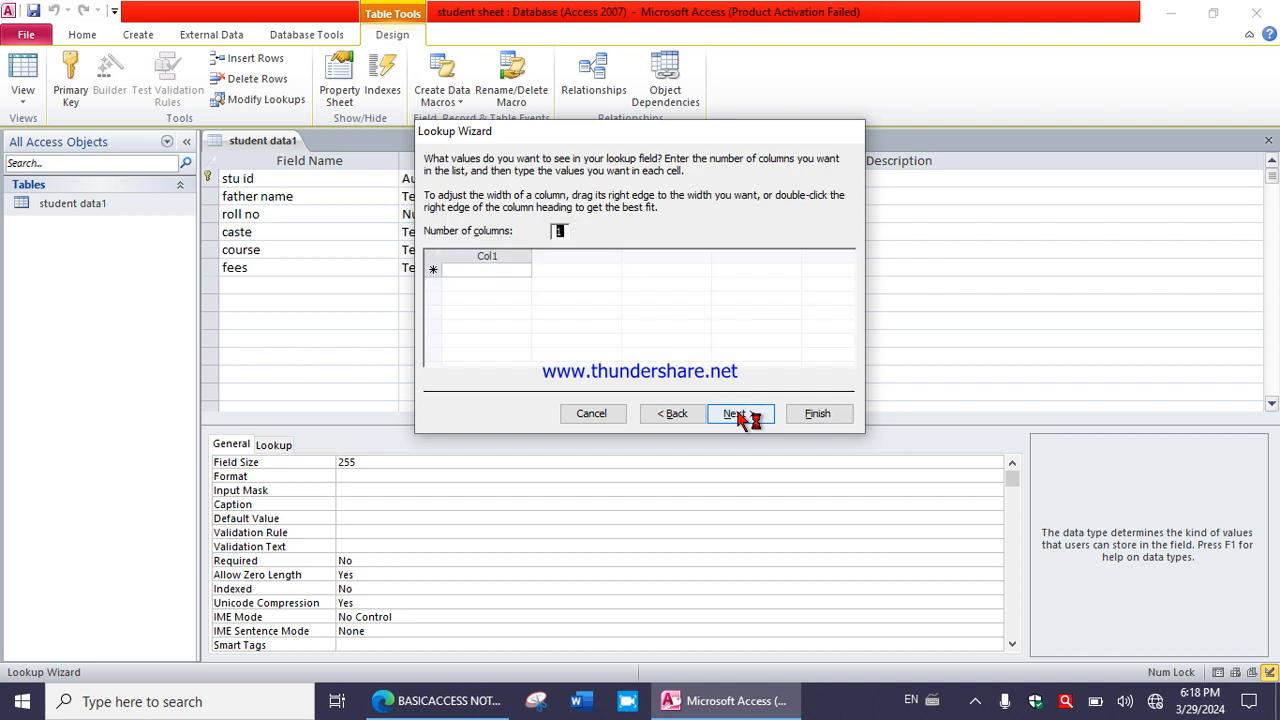
- Enter maths, bio, commerce, arts and homs science as the lookup values in the single column
click(508, 270)
text(maths)
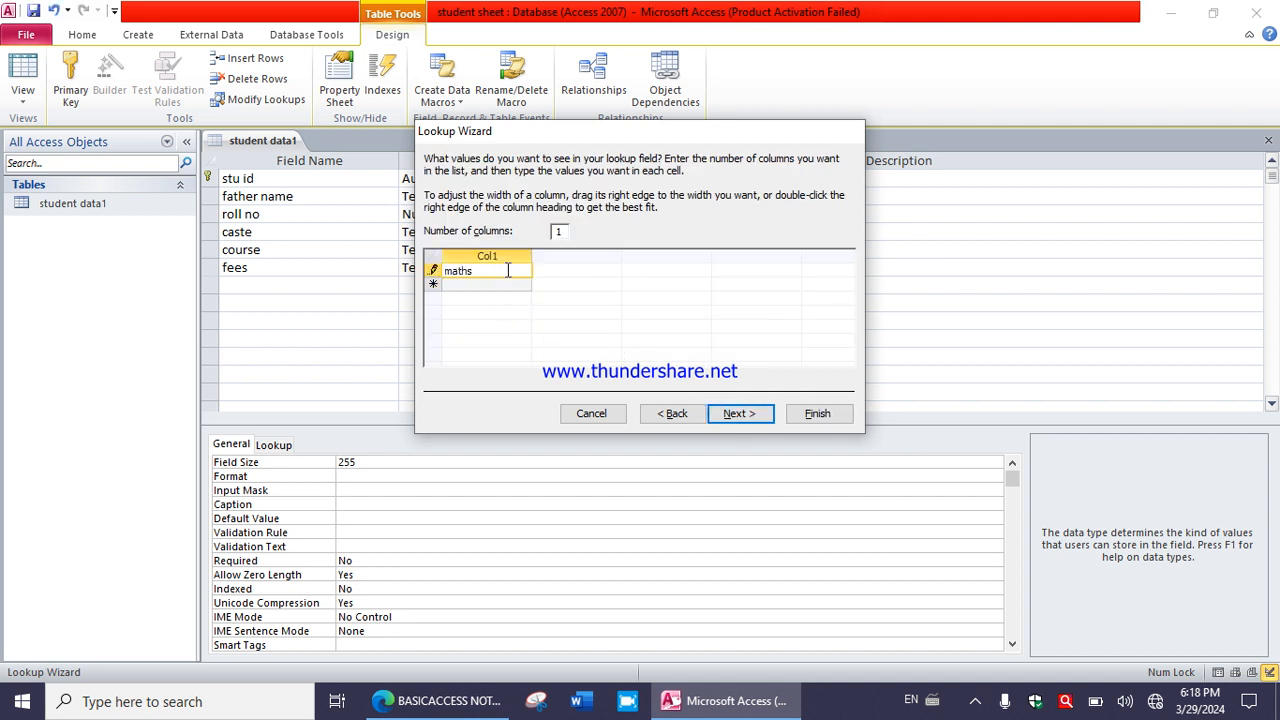
key(Return)
text(bio)
key(Return)
text(commerce)
key(Return)
text(arts)
key(Return)
text(homs science)
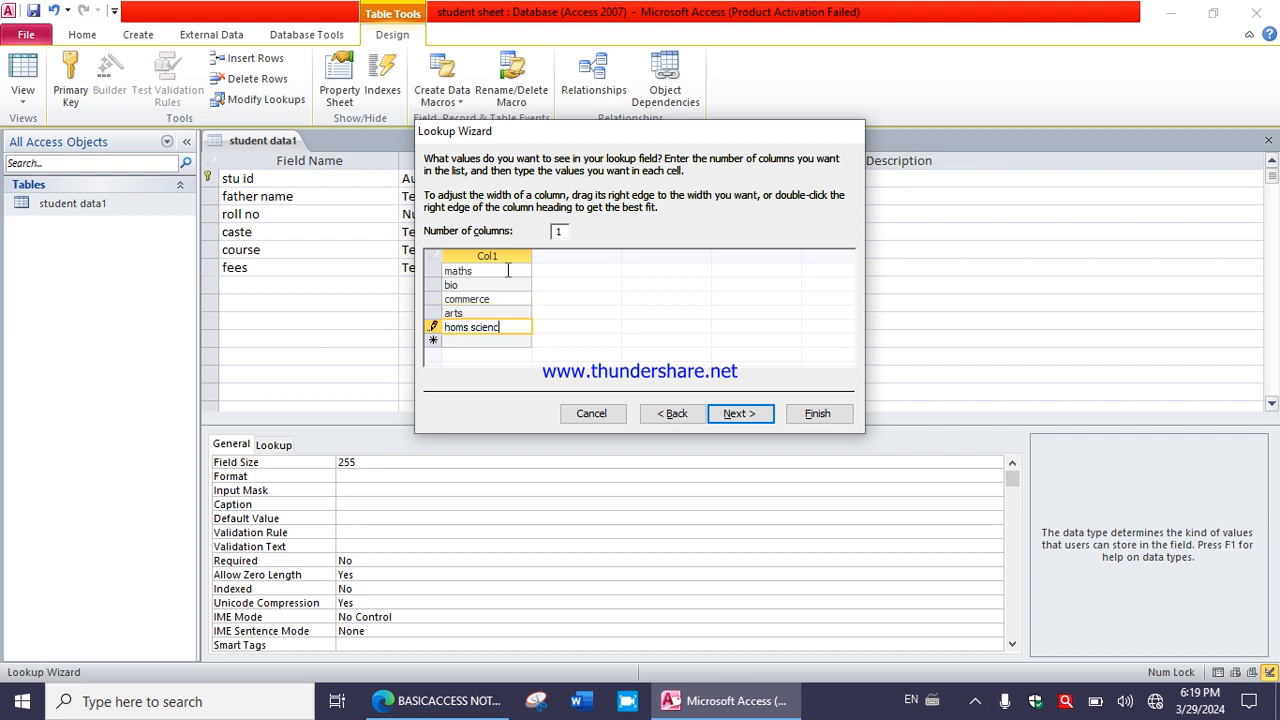
- Complete the homs science entry in the lookup list and finish the Lookup Wizard with the label course
click(470, 330)
key(BackSpace)
text(e)
click(760, 418)
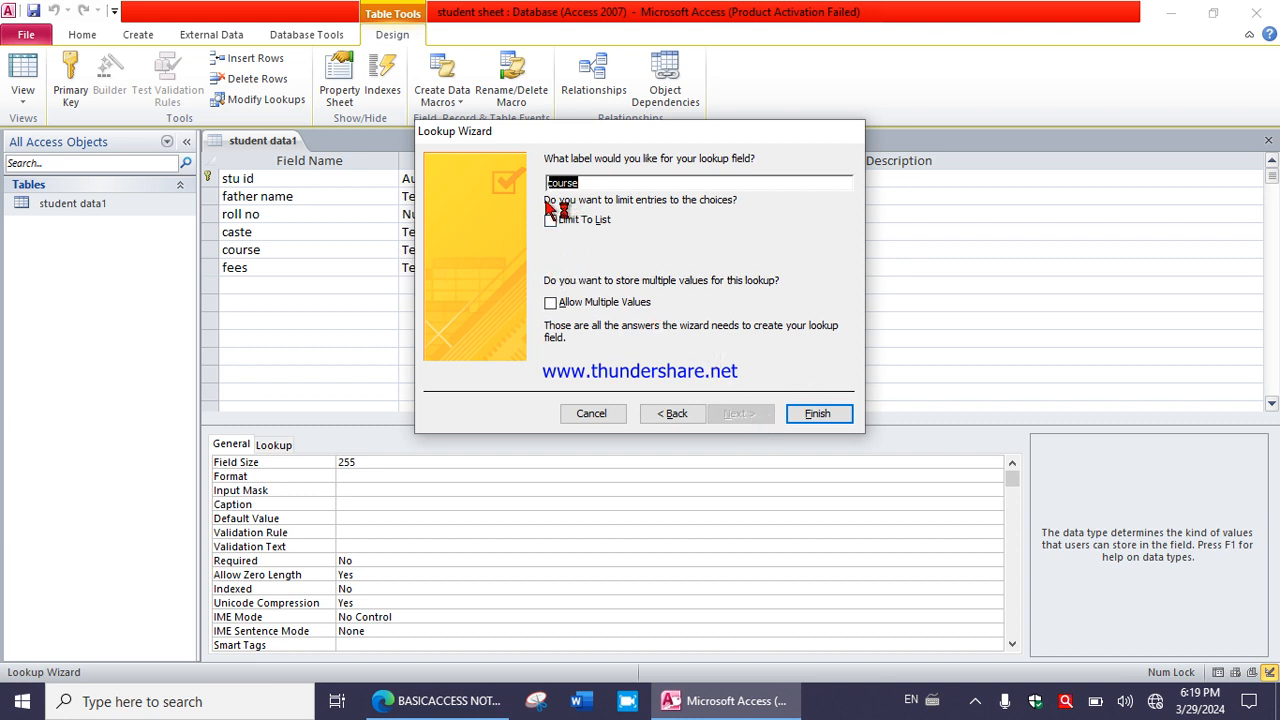
click(817, 420)
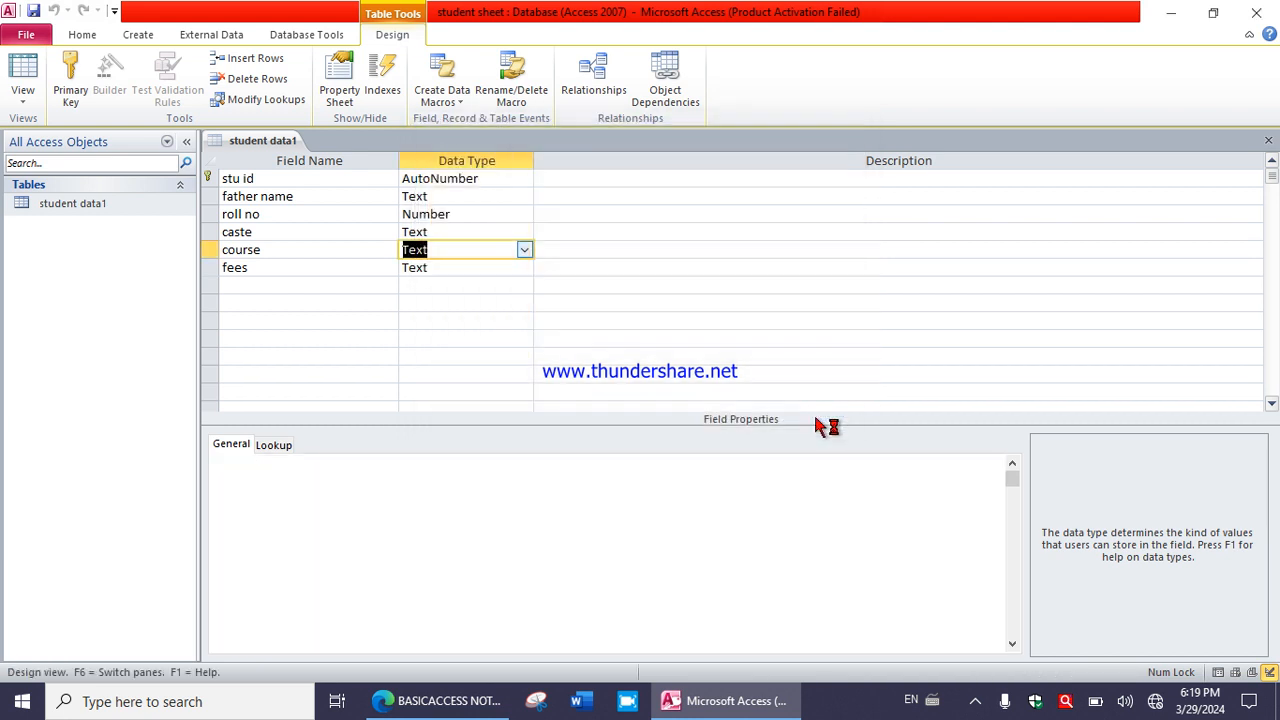
click(486, 295)
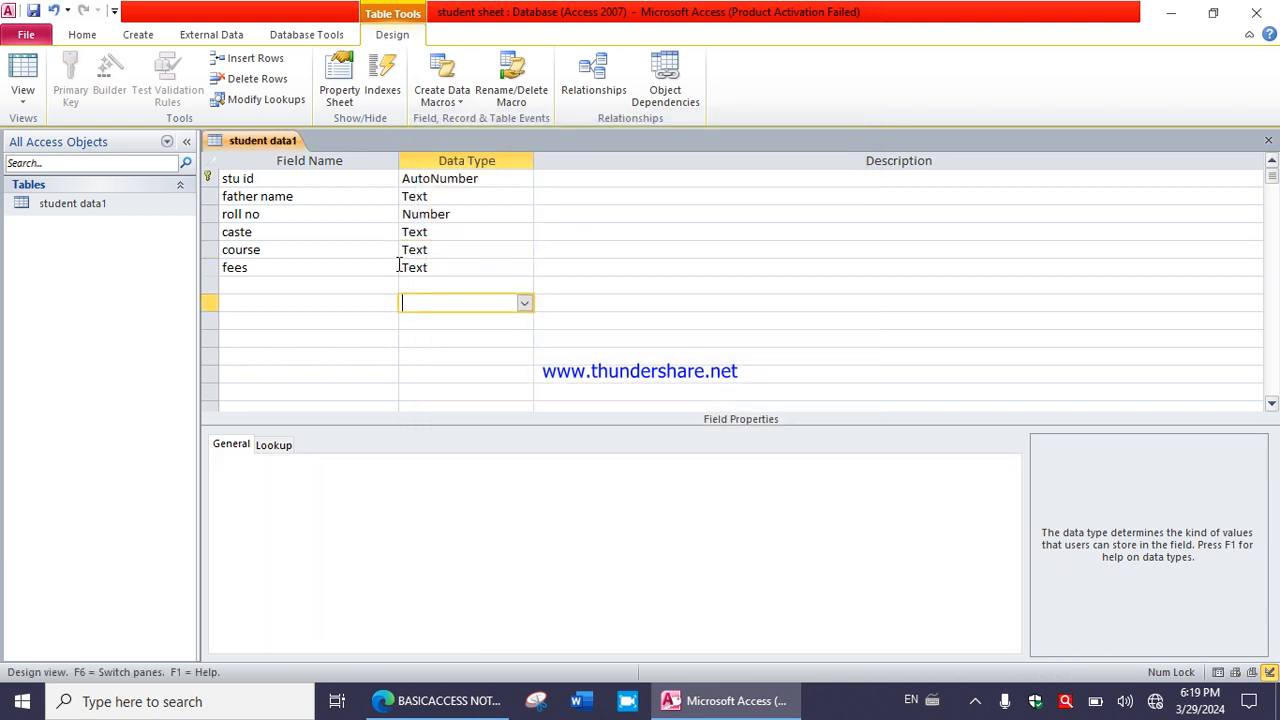
click(486, 250)
click(524, 250)
click(524, 250)
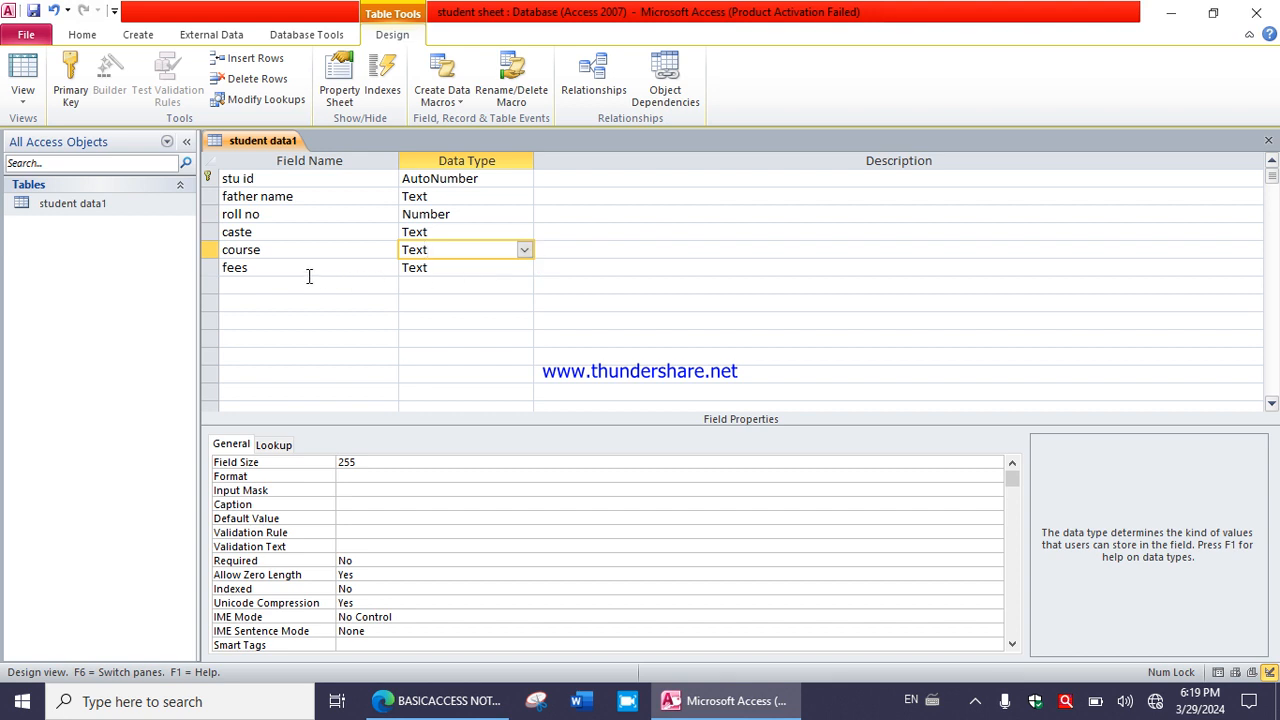
- Start the Lookup Wizard for the fees field and choose to type in the lookup values manually
click(457, 268)
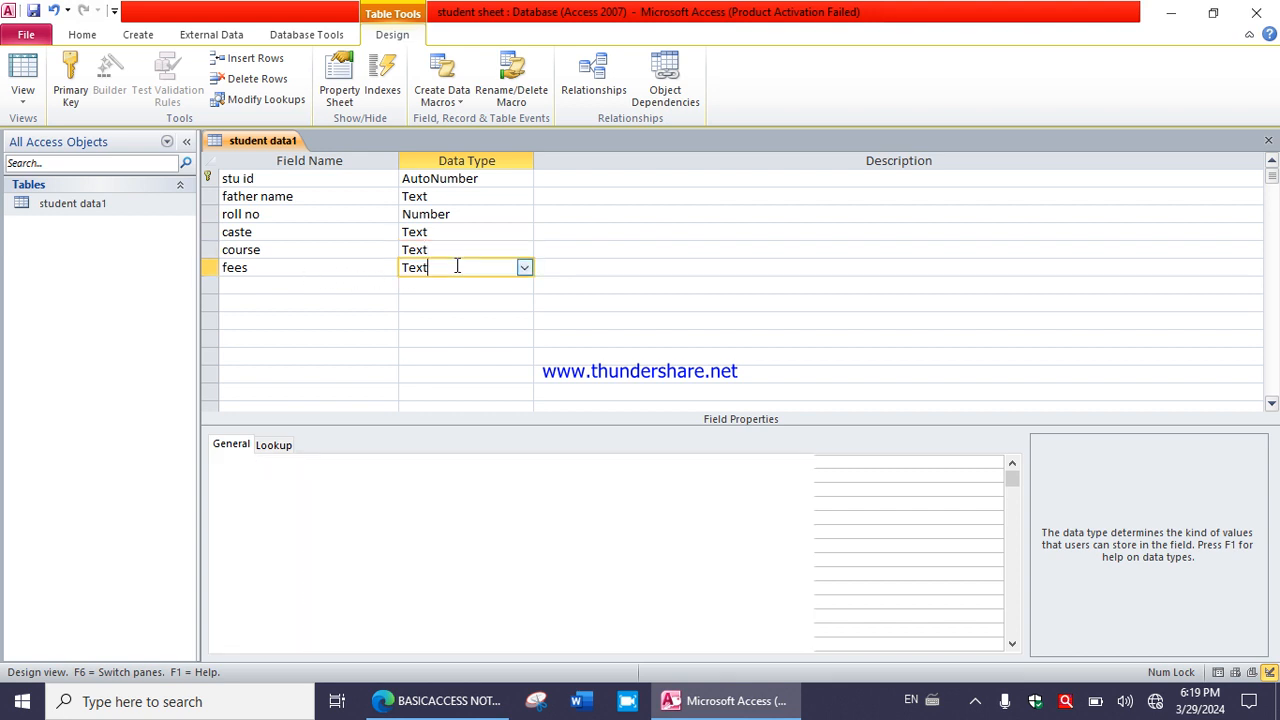
click(524, 268)
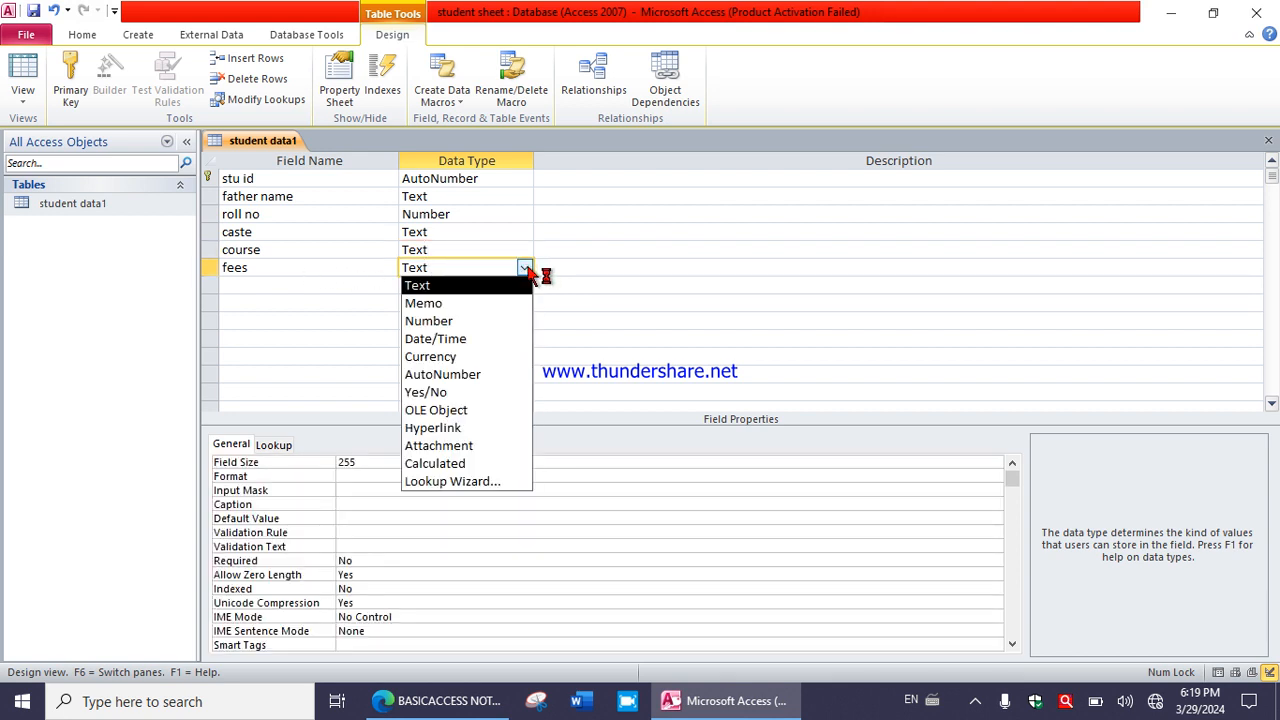
click(482, 487)
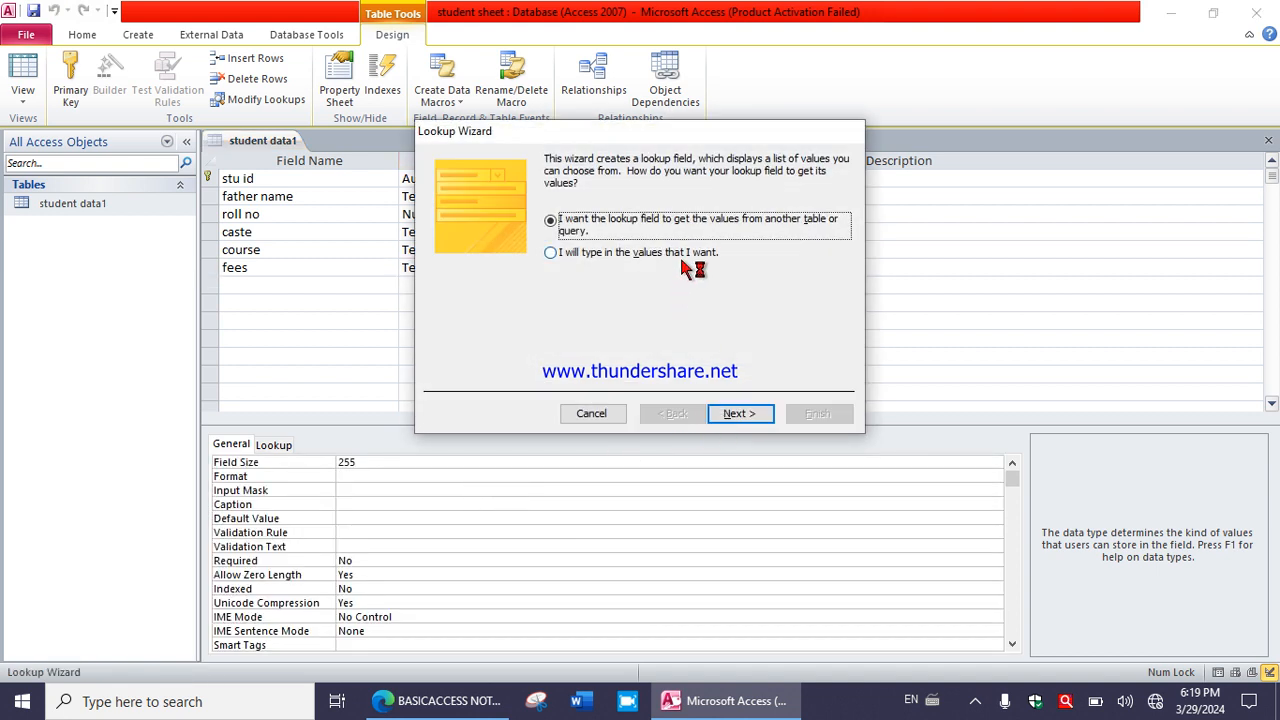
click(683, 266)
click(756, 411)
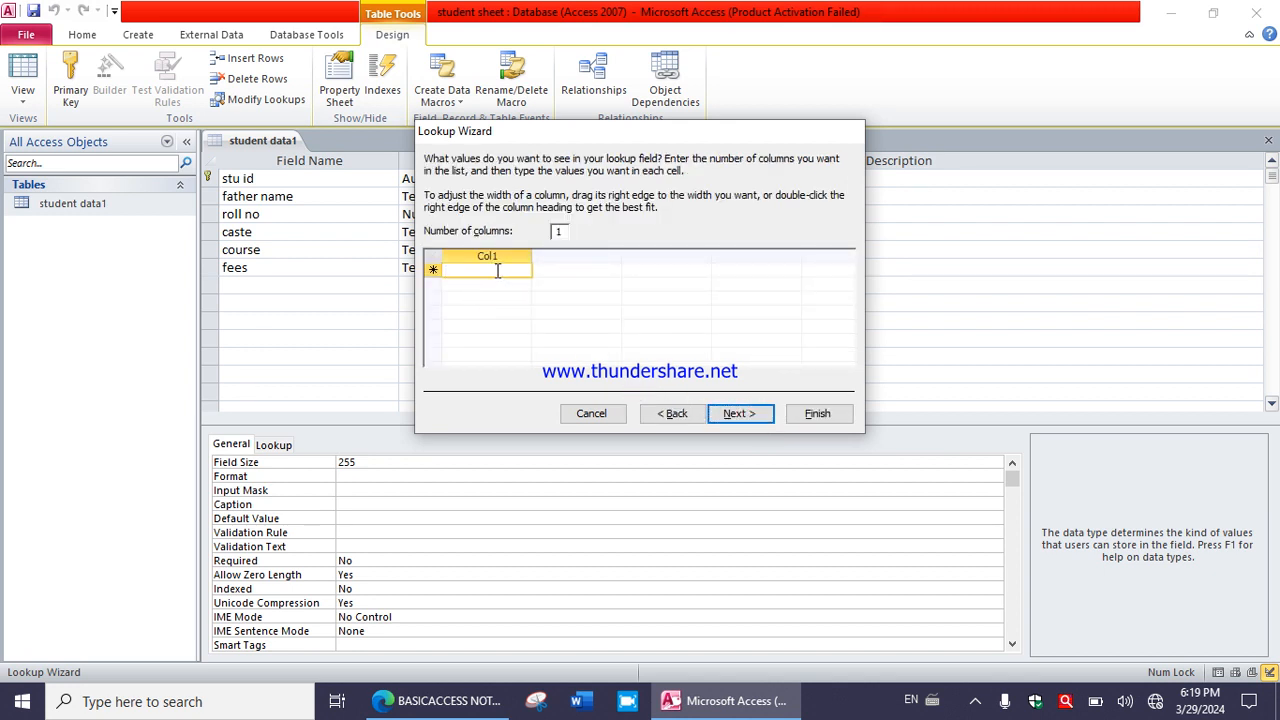
- Set the fees lookup list to two columns and enter arts with 3000 in the first row
text(arts)
key(Return)
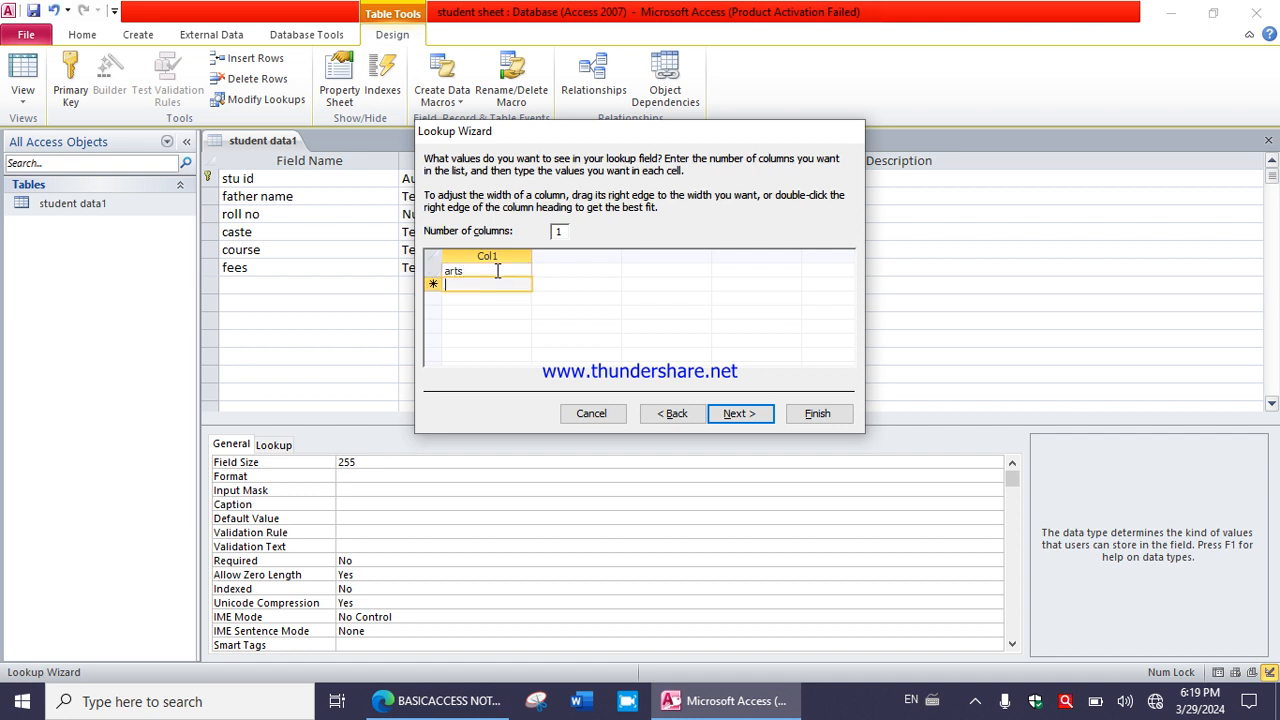
click(561, 231)
key(BackSpace)
text(2)
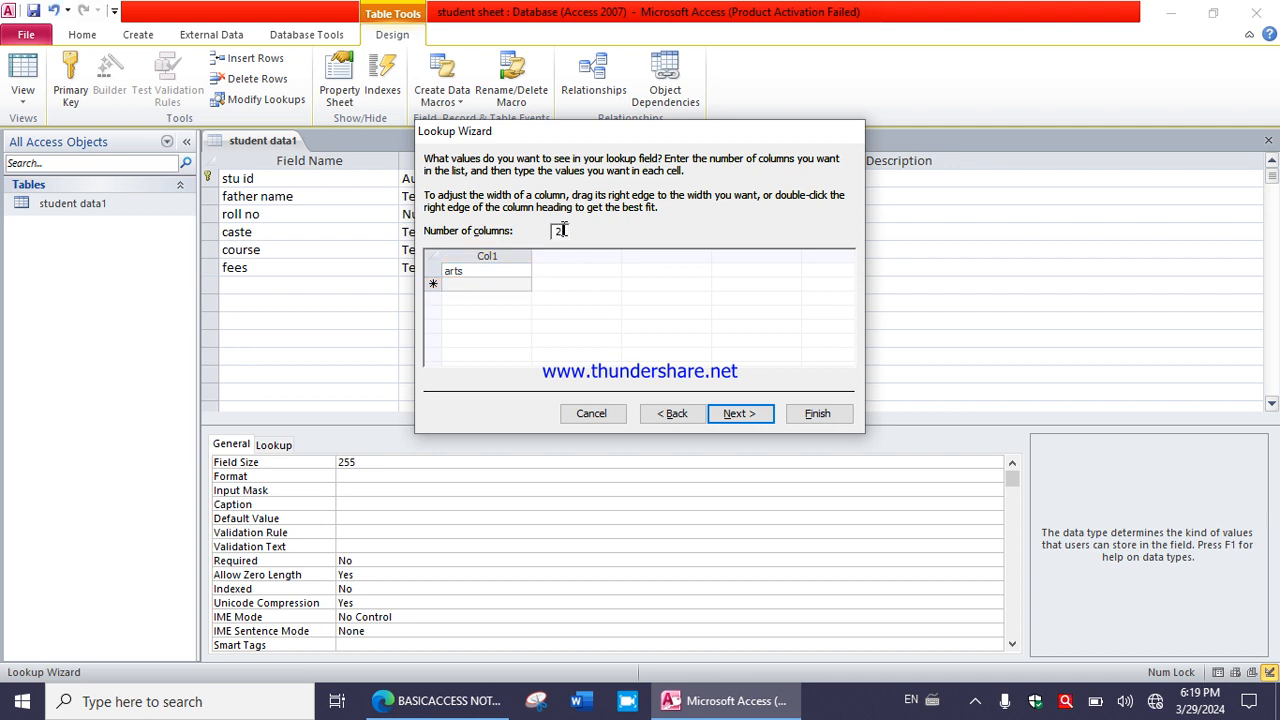
key(Tab)
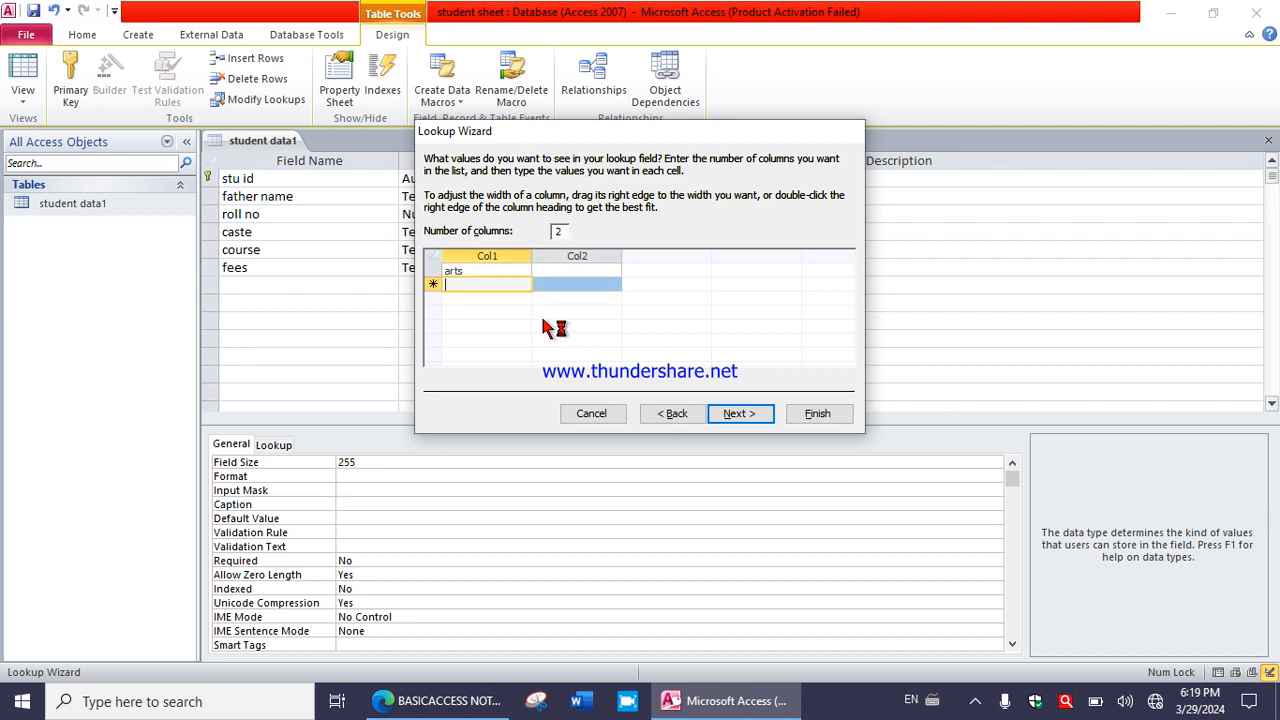
click(561, 271)
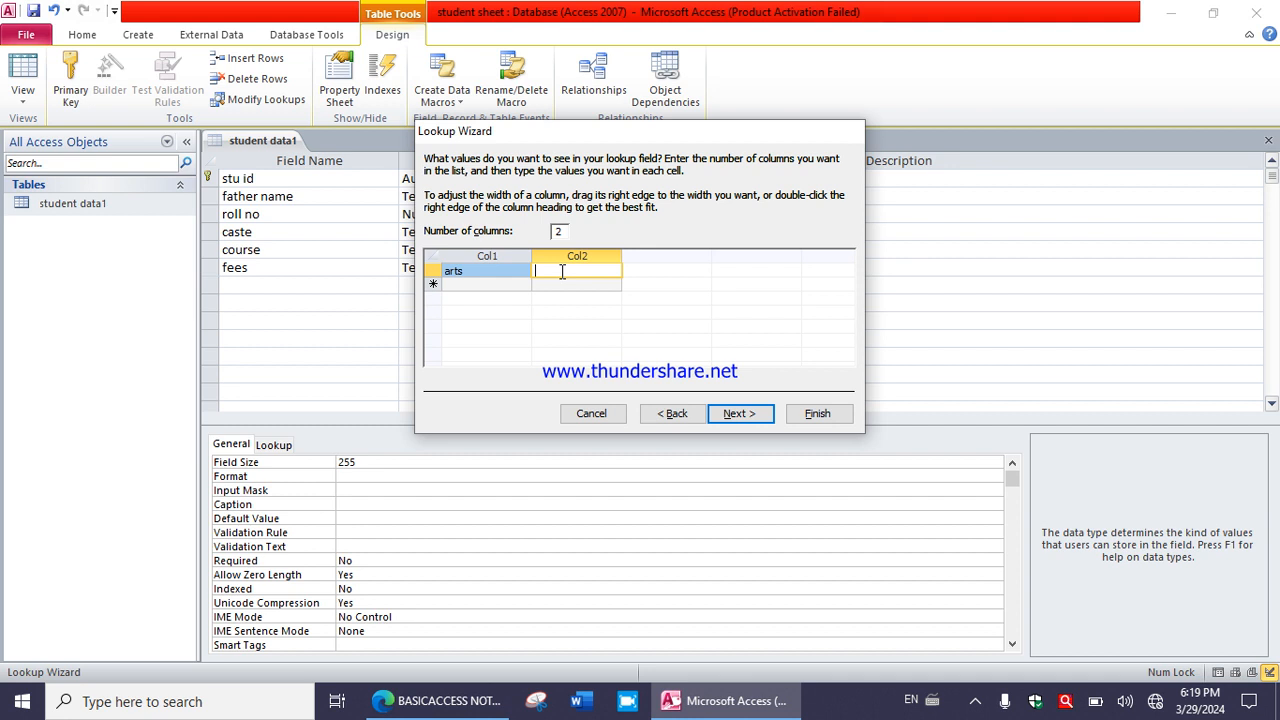
text(3000)
- Add the rows commerce with 5000 and sciance with 6000, and enter 70000 in the second column of the fourth row
click(495, 284)
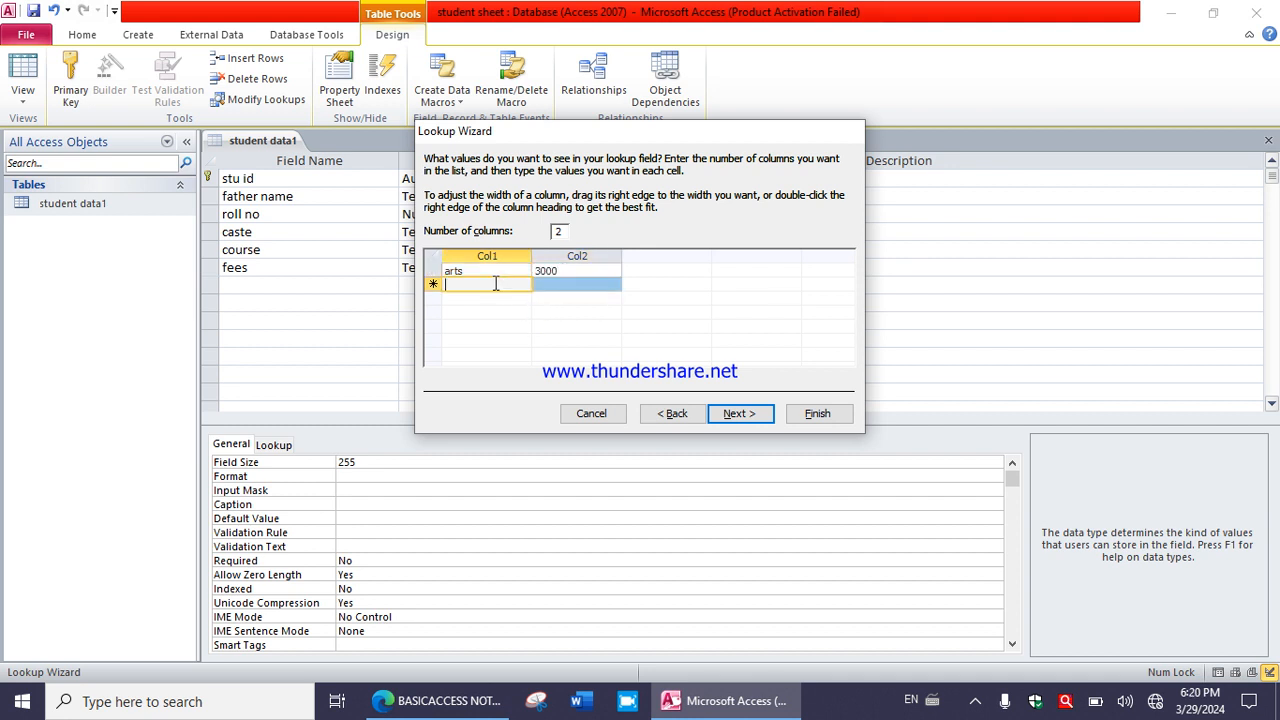
text(commerce)
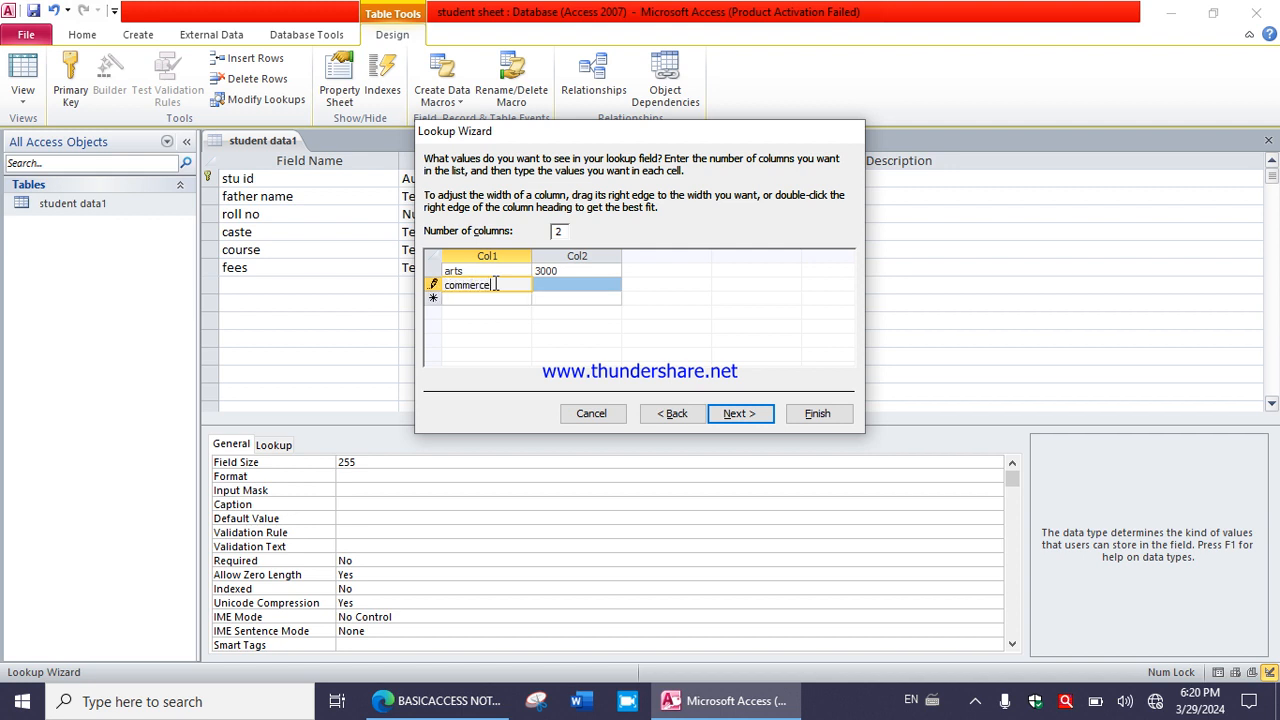
key(Tab)
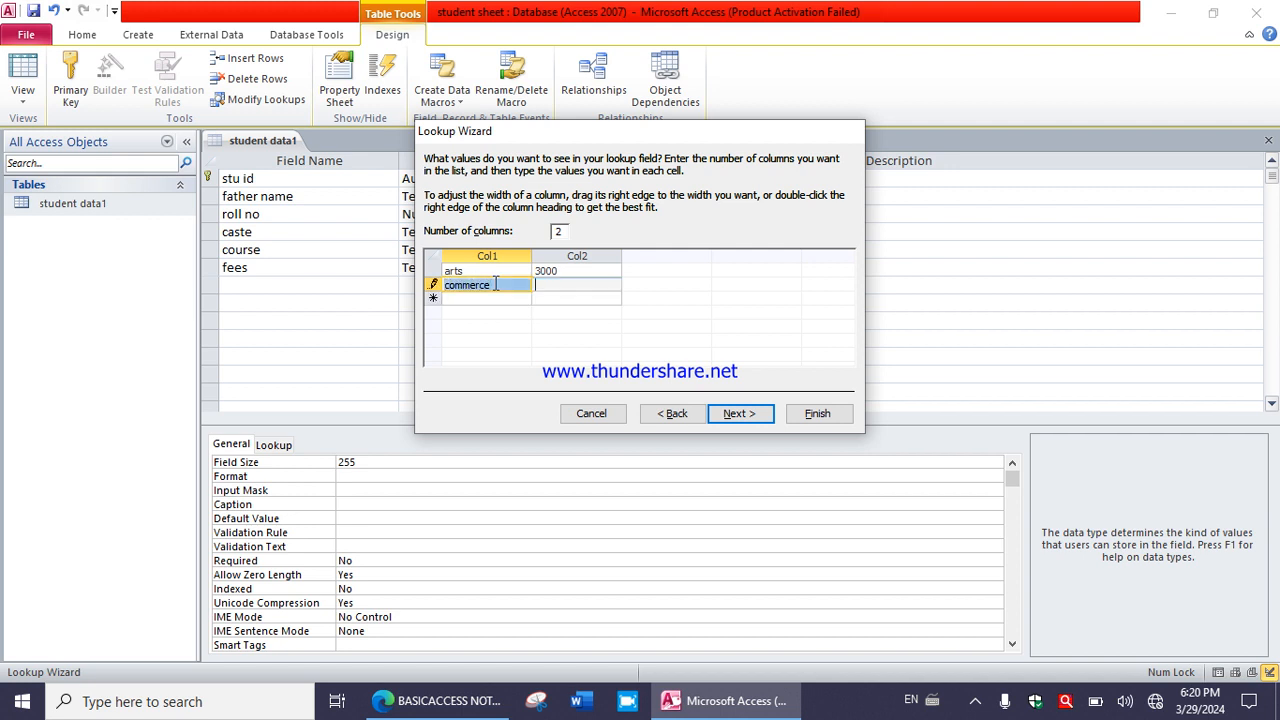
text(5000)
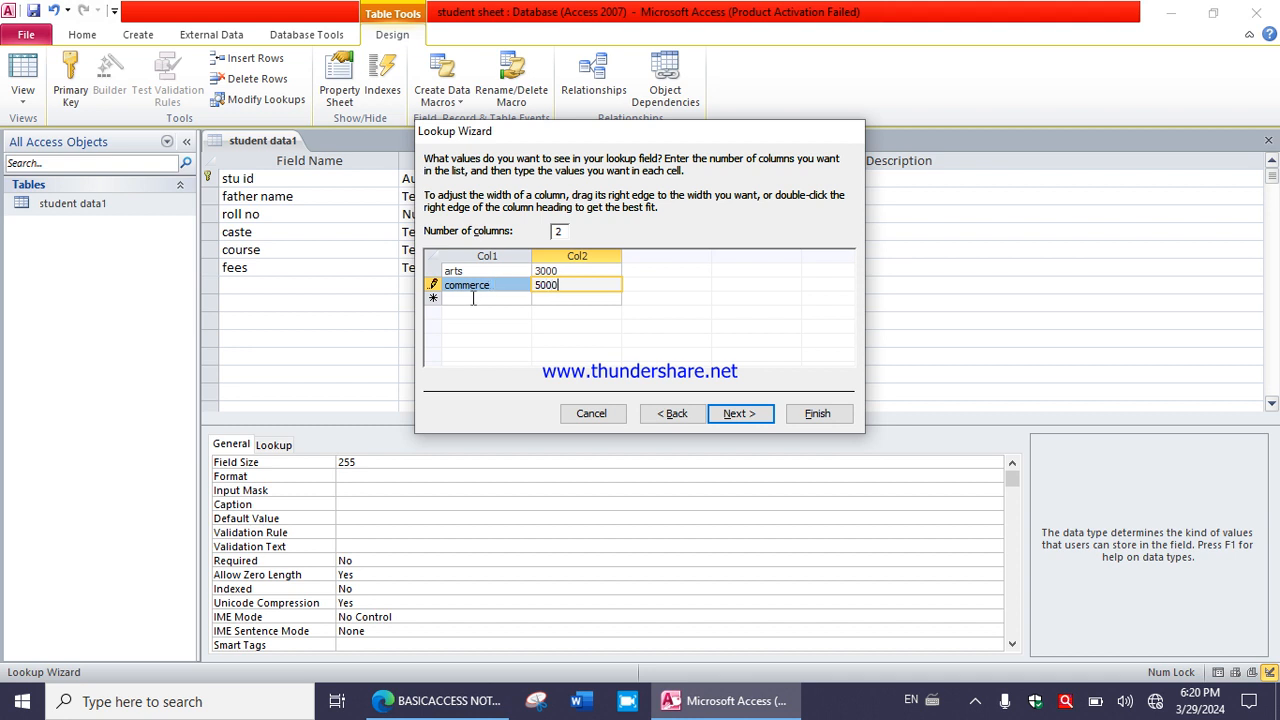
click(473, 298)
text(sciance)
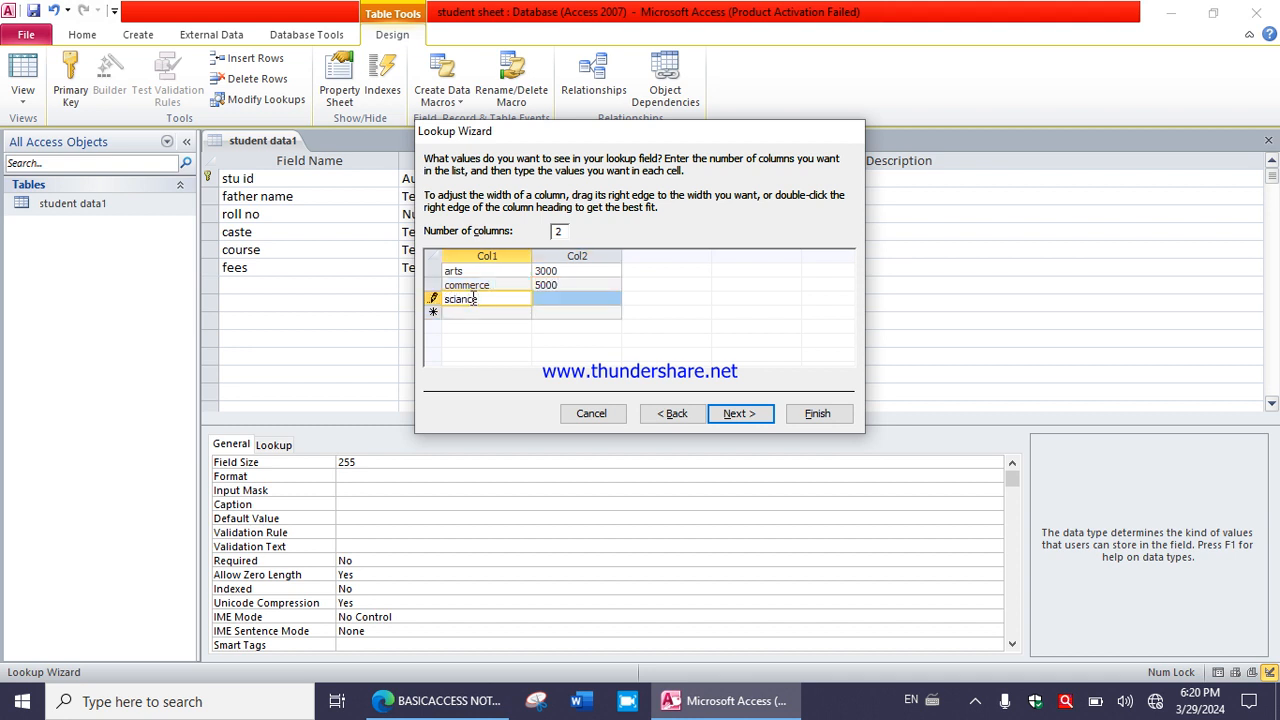
click(555, 298)
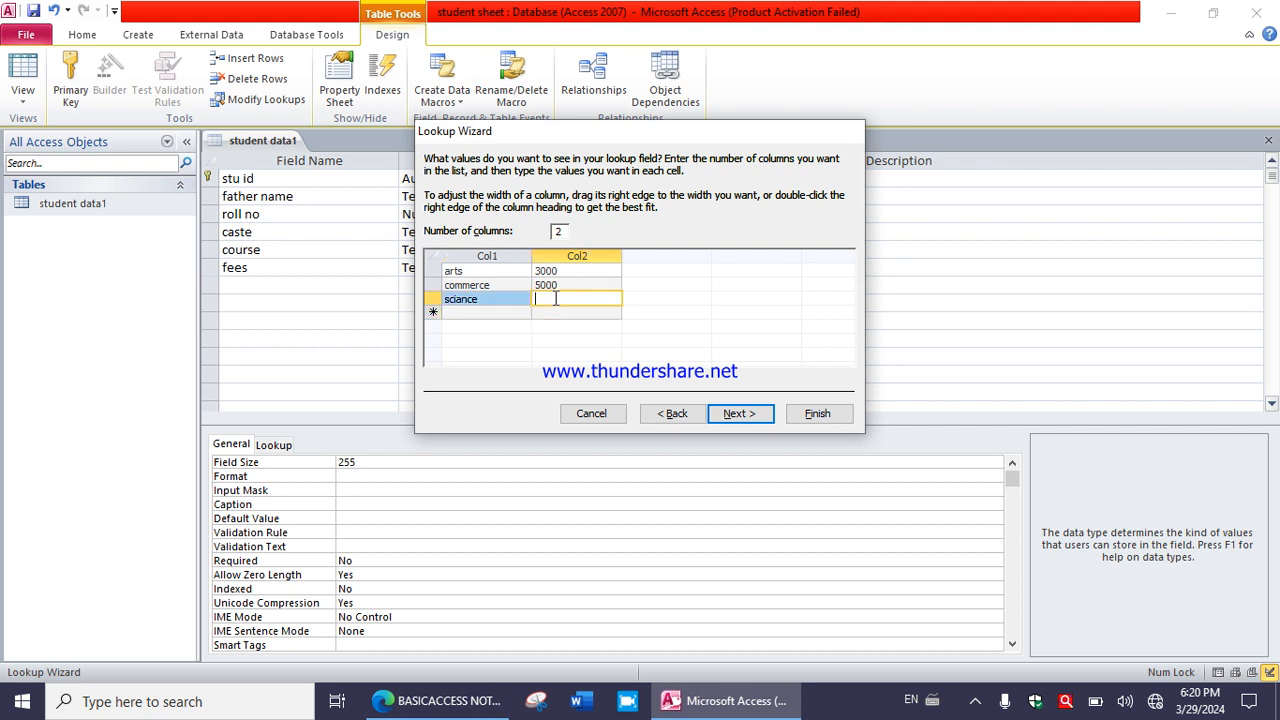
text(6000)
click(546, 313)
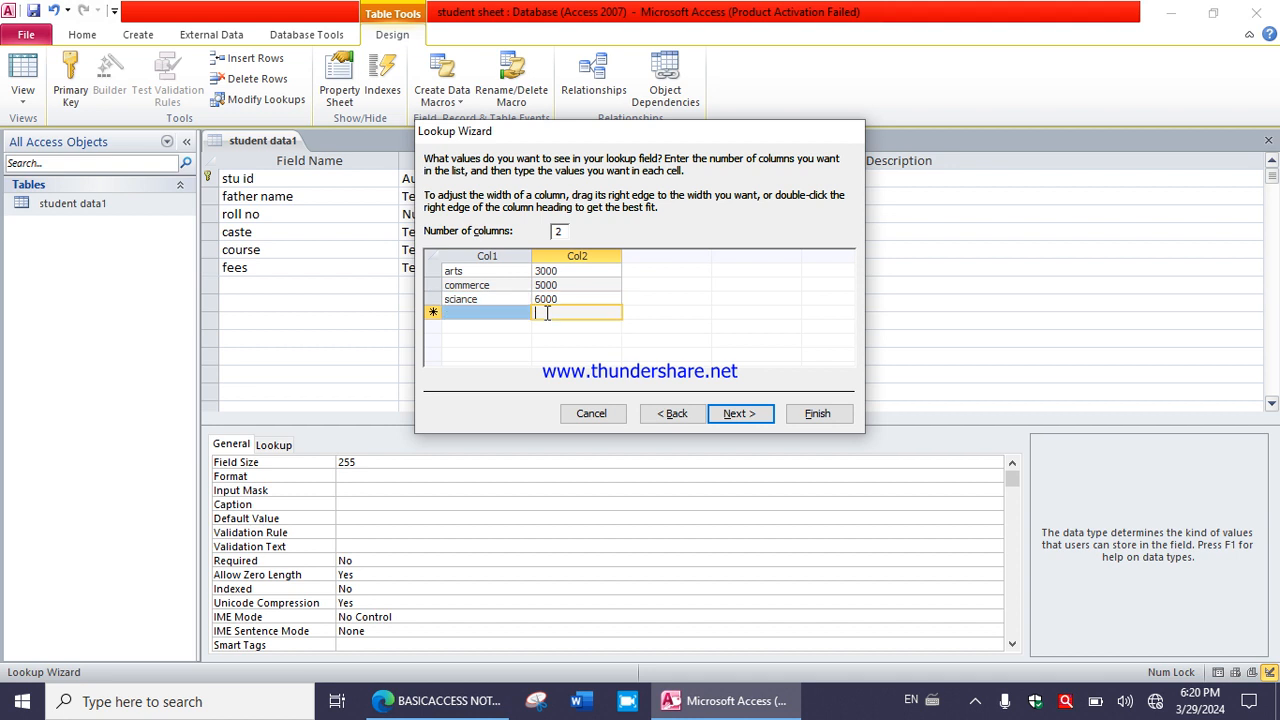
text(70000)
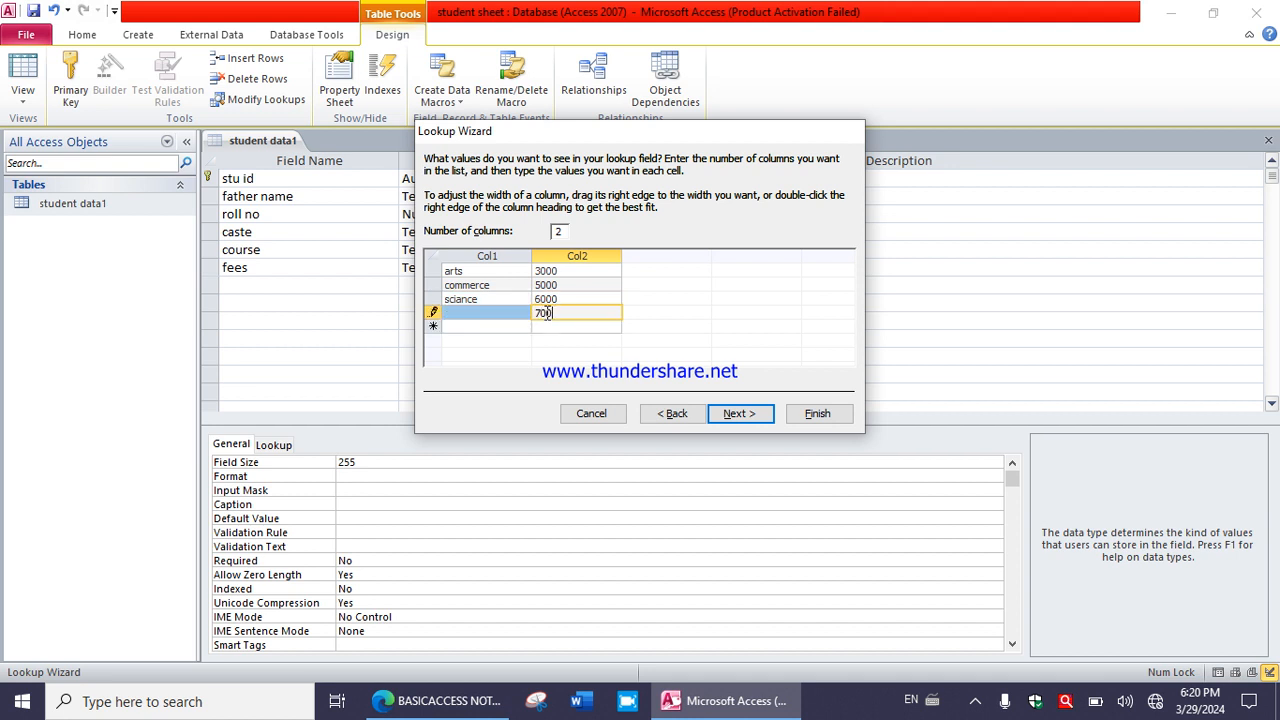
- Reduce the number of columns in the fees lookup list to 1
click(486, 271)
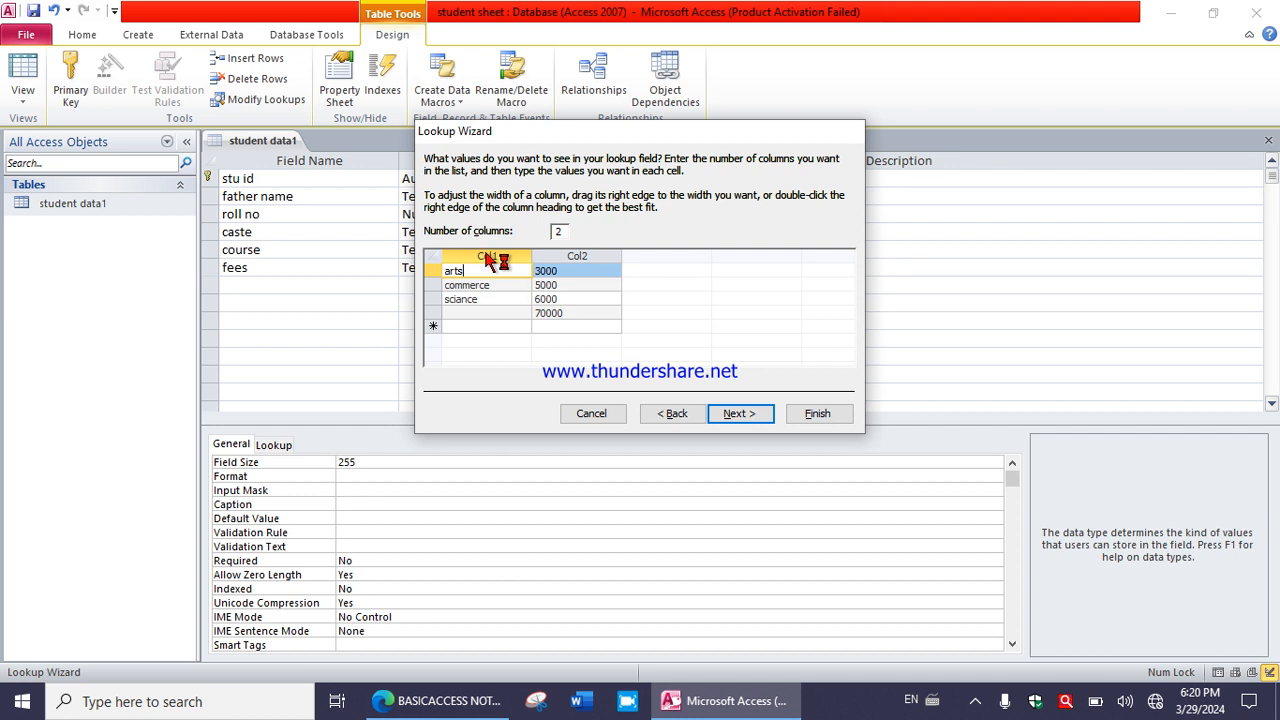
double_click(555, 230)
text(1)
key(Tab)
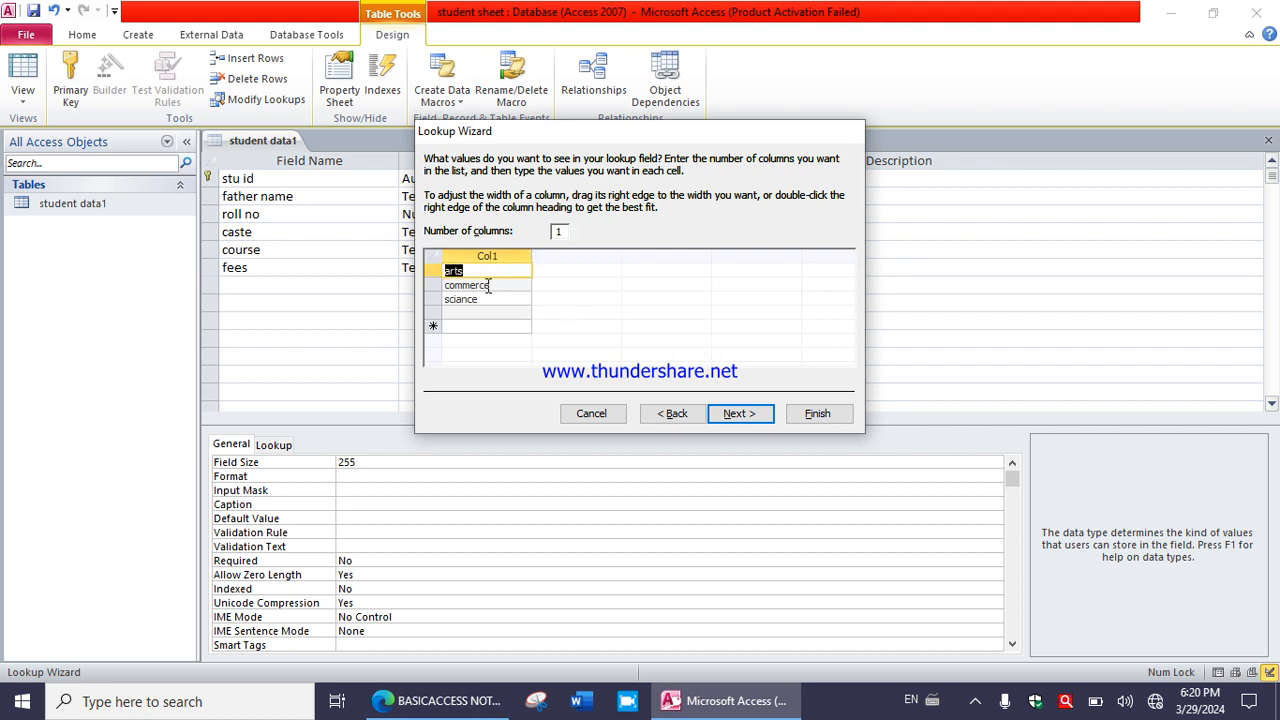
- Enter 2000, 4000, 7000 and 45000 as the single-column lookup values and finish the wizard with the label fees
text(2000)
click(484, 285)
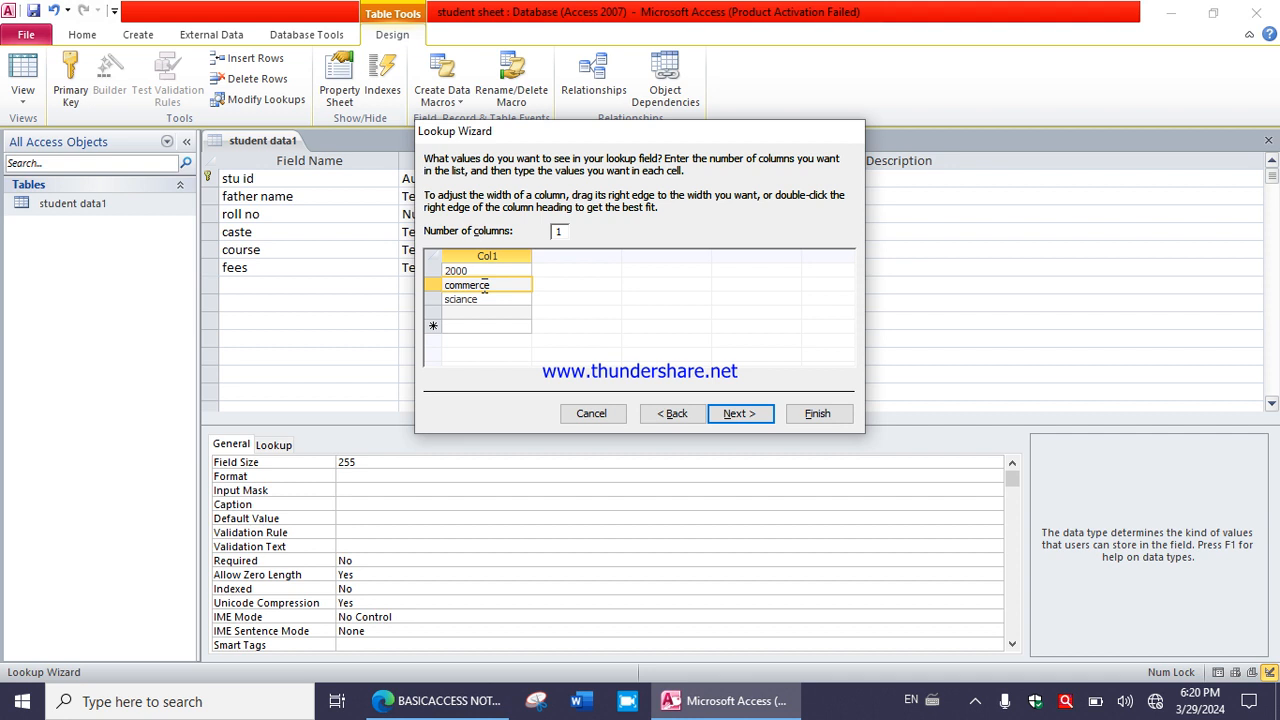
text(4000)
click(484, 300)
text(7000)
click(460, 313)
text(45000)
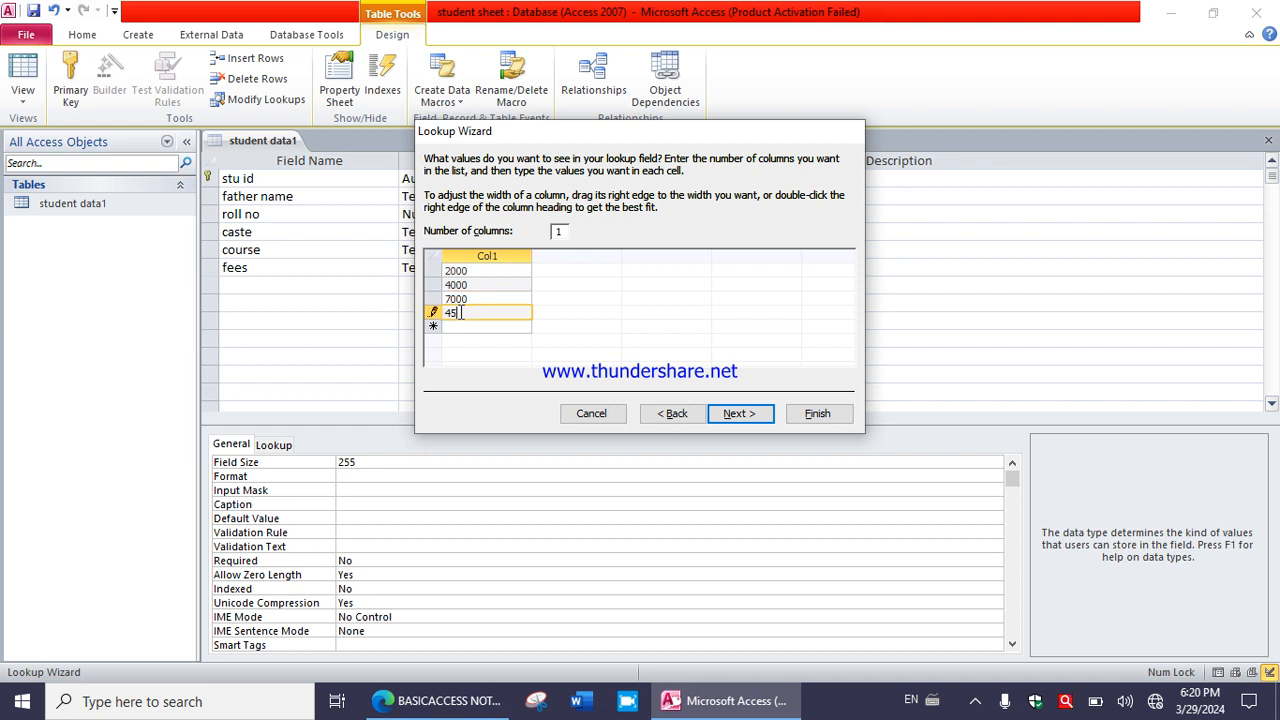
click(750, 414)
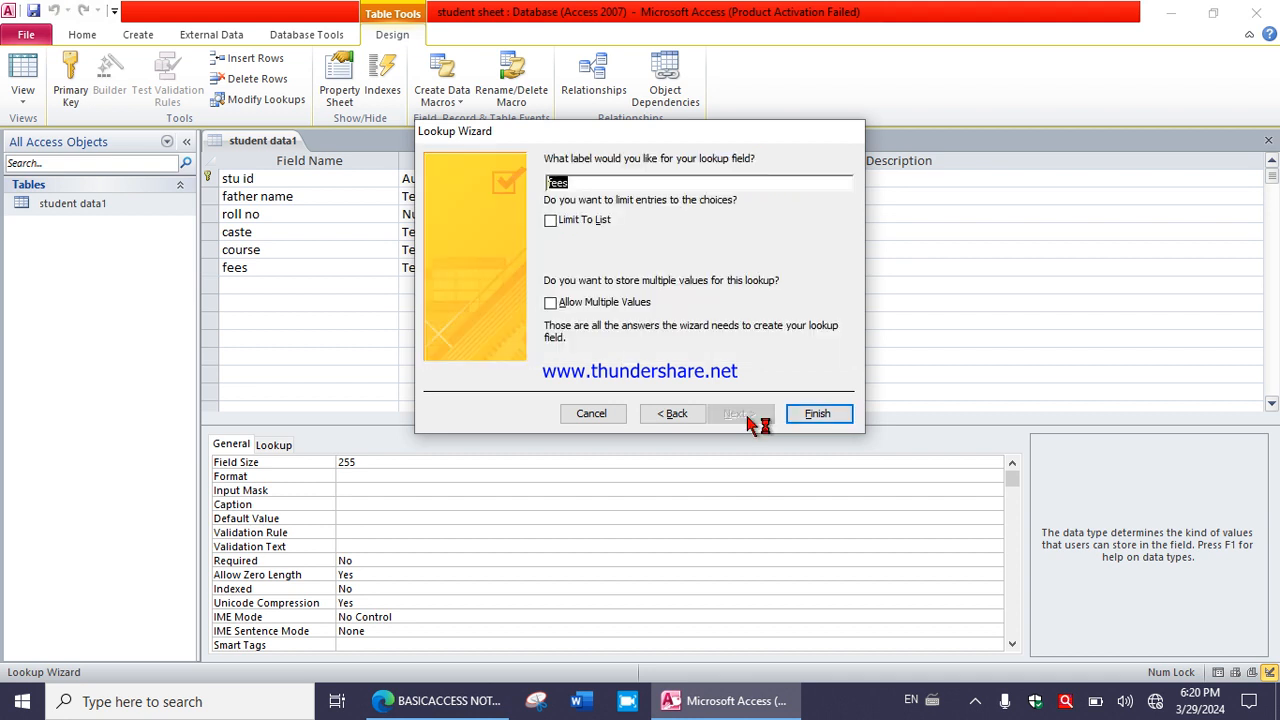
click(810, 414)
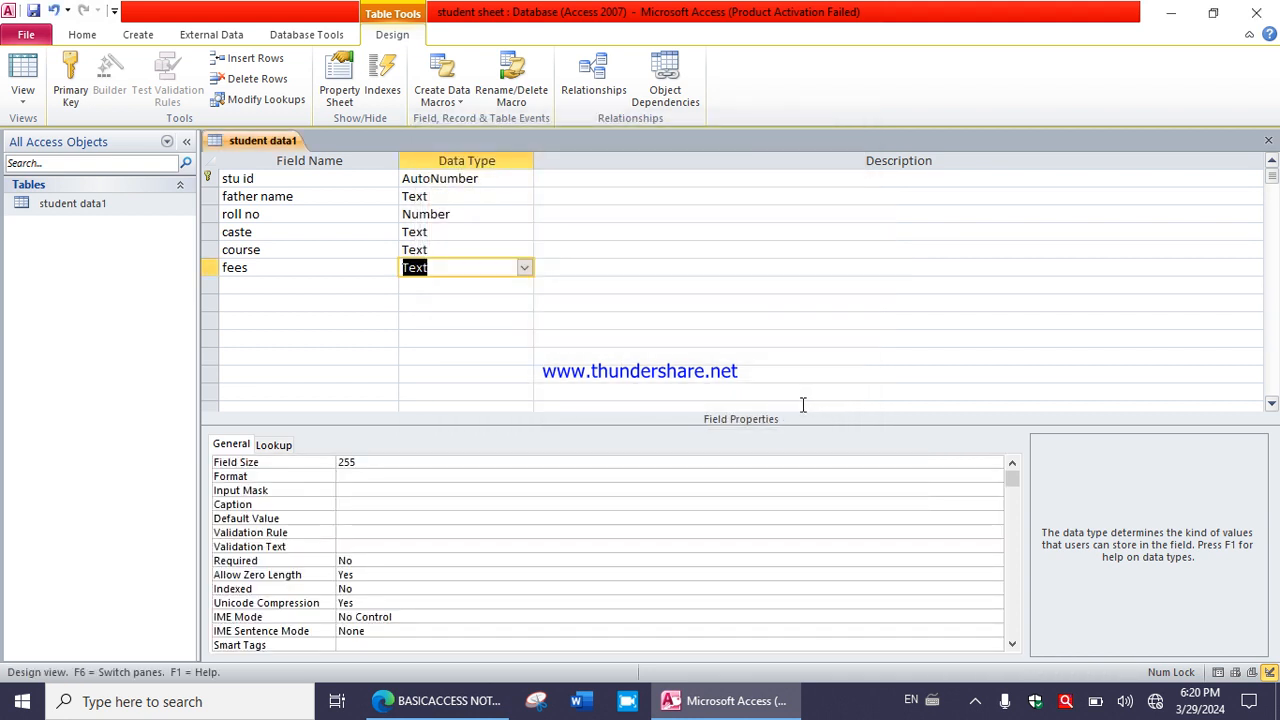
- Add a field named "staus fess" with the Yes/No data type below fees
click(273, 290)
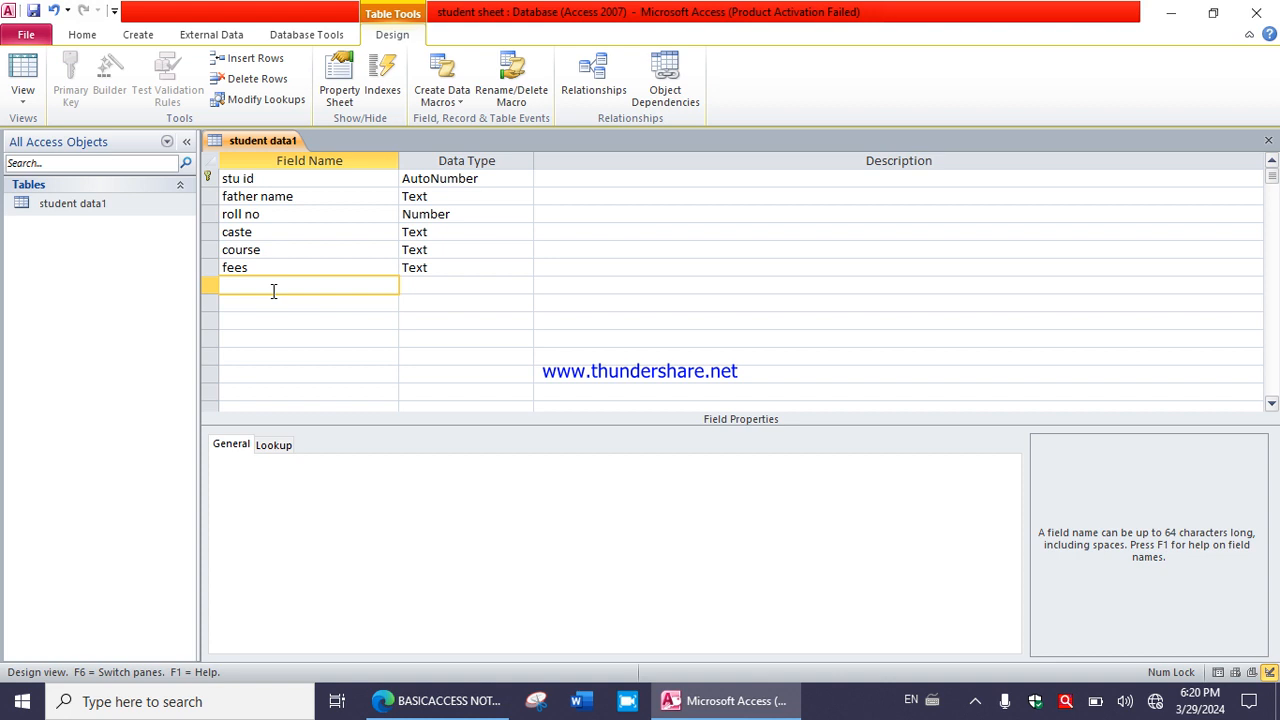
text(staus)
key(Tab)
click(273, 290)
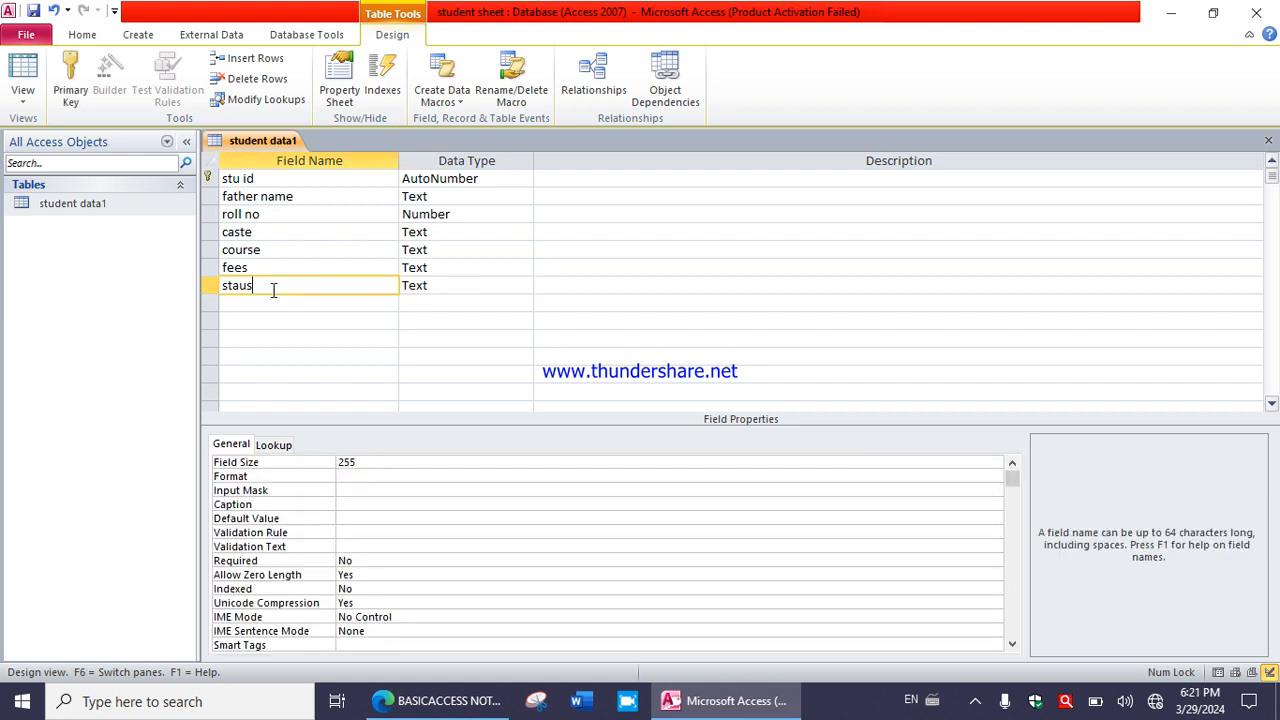
text(fess)
click(452, 283)
click(525, 290)
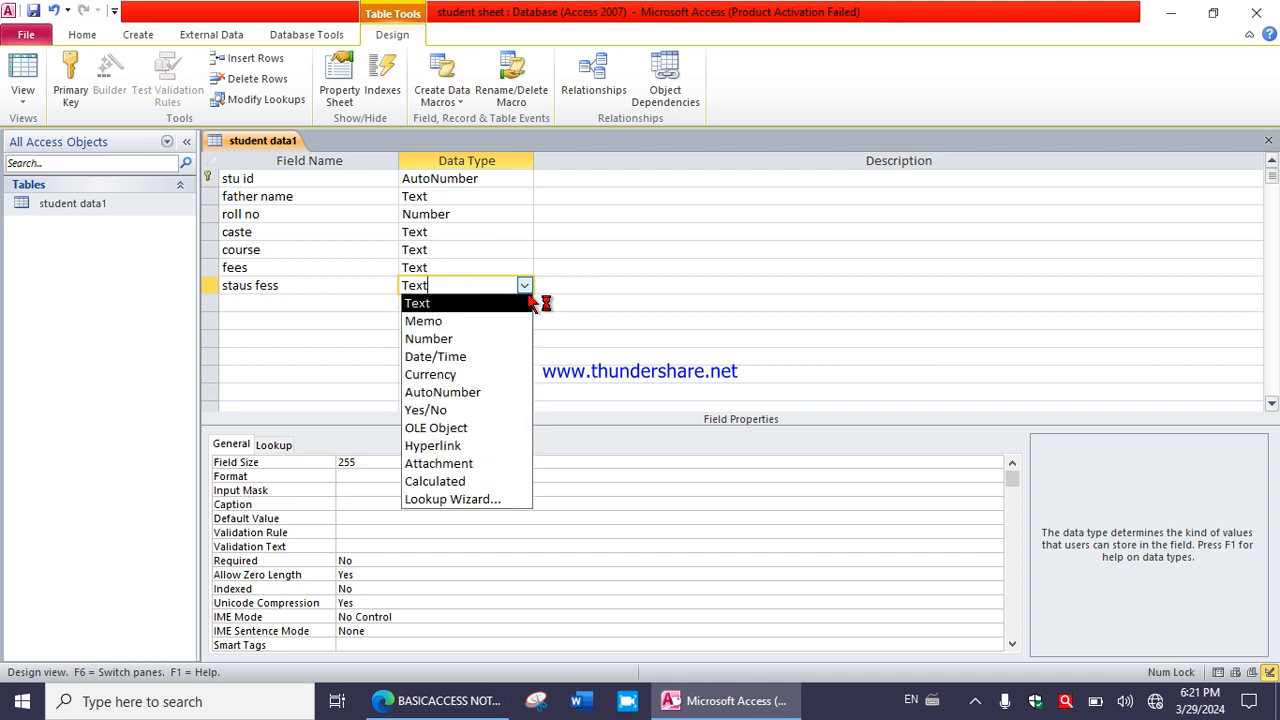
click(446, 412)
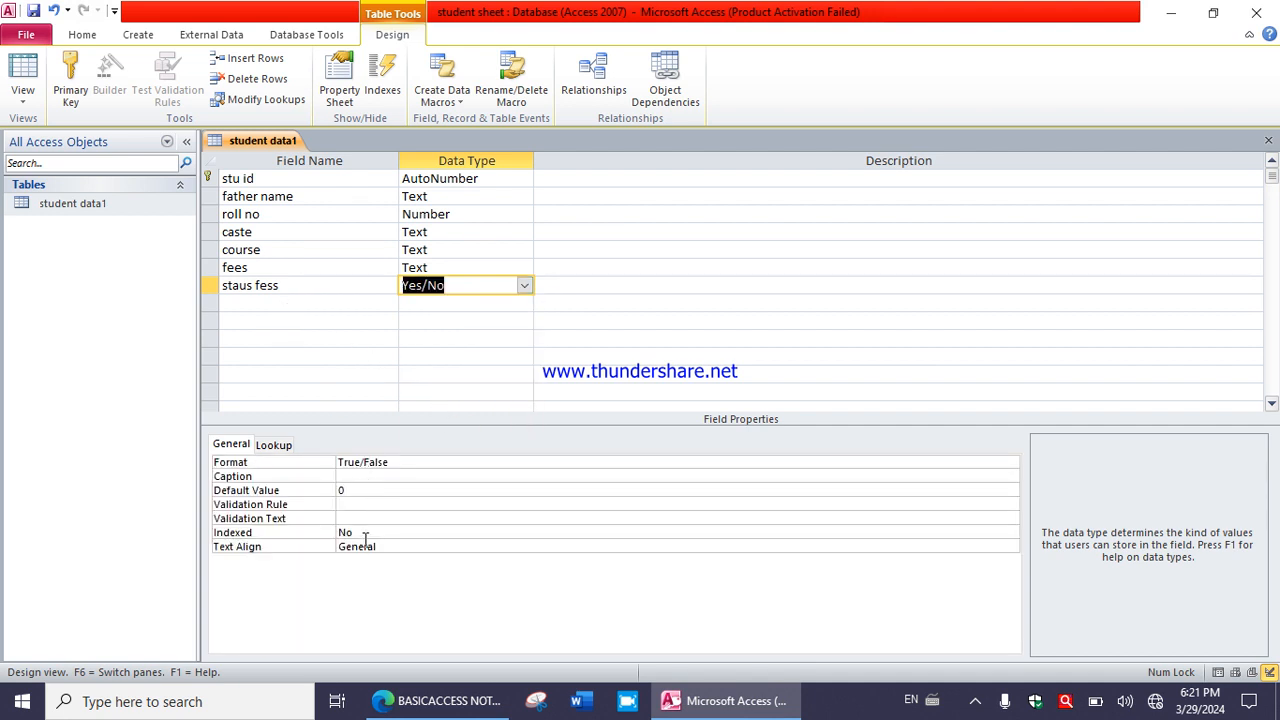
- Add a field named "photo" with the Attachment data type below staus fess
click(249, 302)
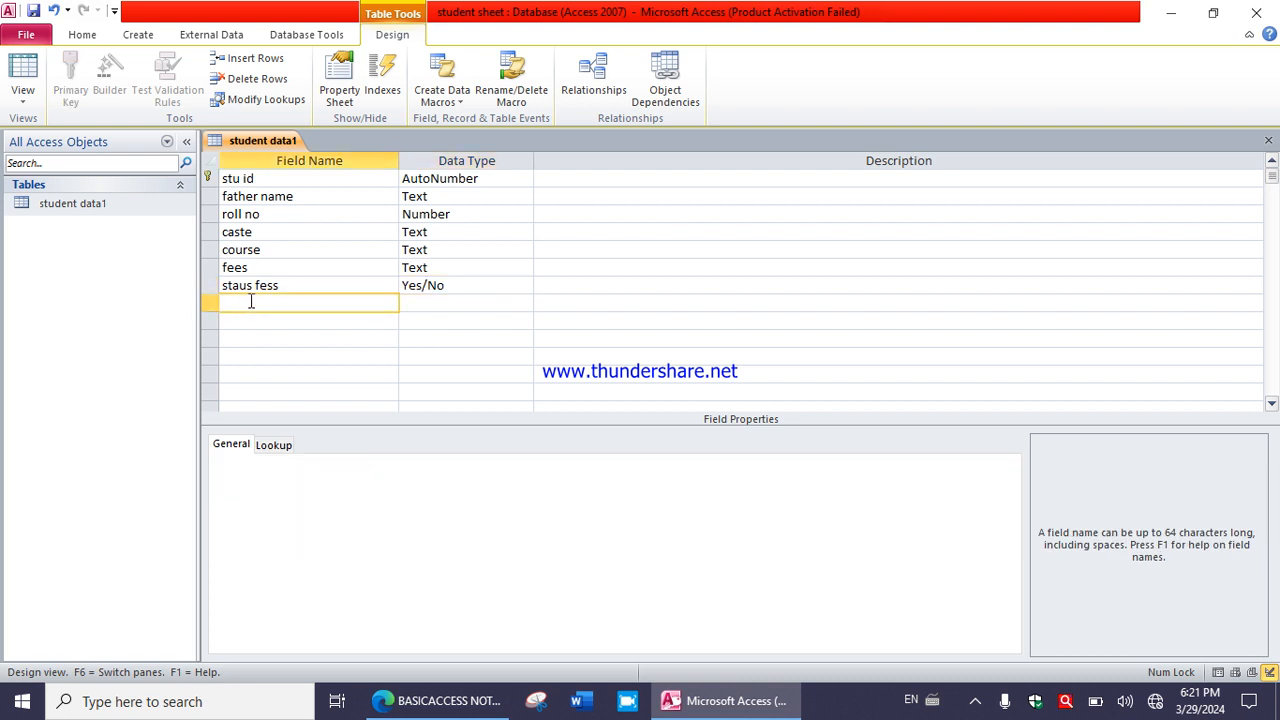
text(photo)
click(431, 300)
click(524, 303)
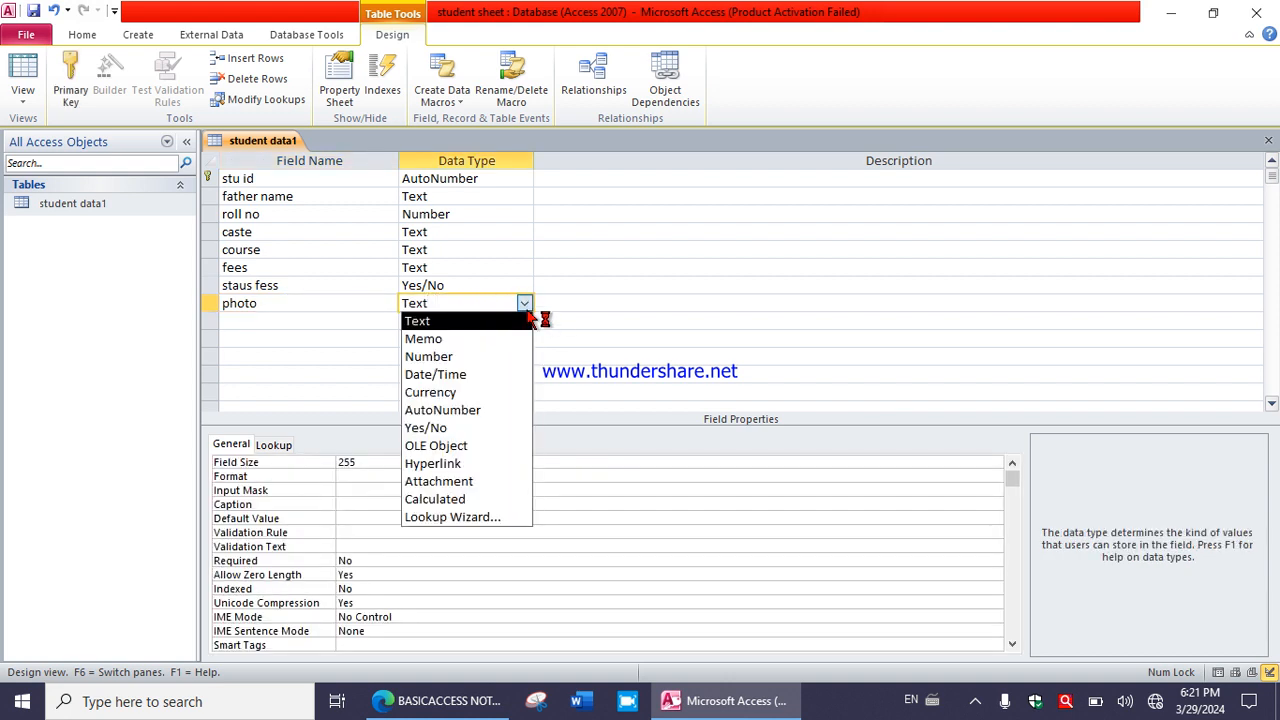
click(482, 449)
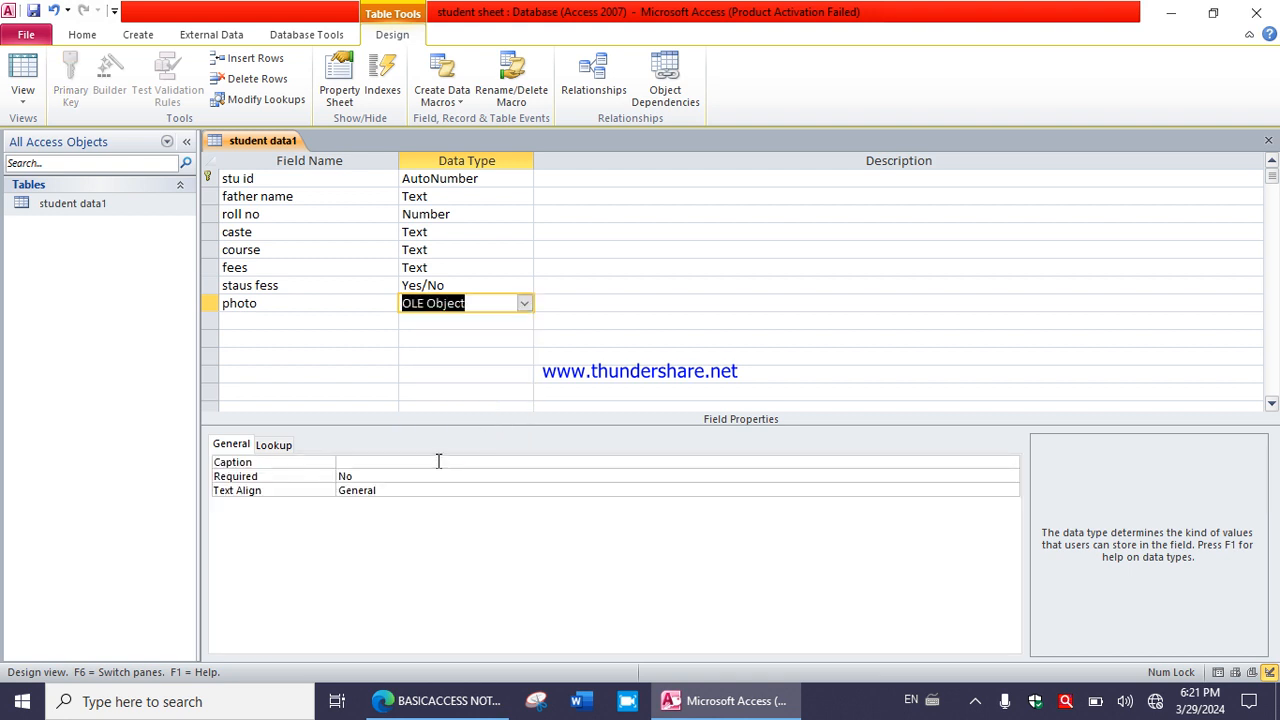
click(524, 304)
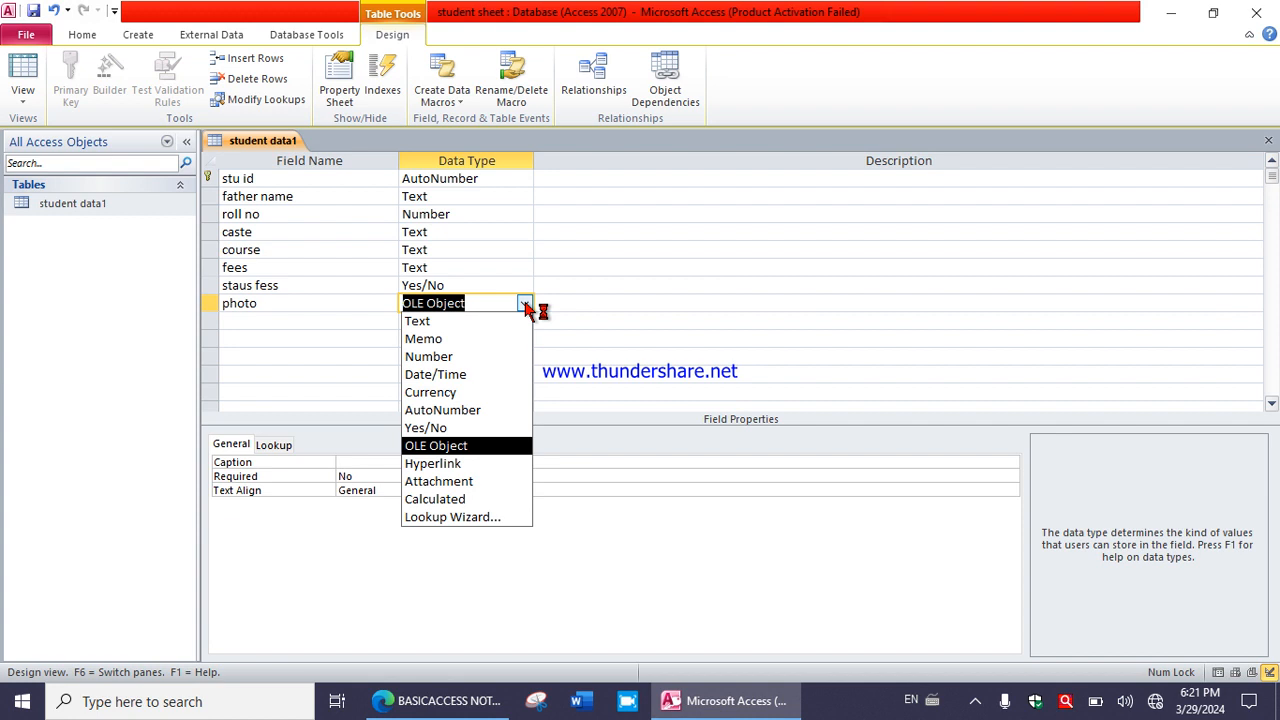
click(442, 481)
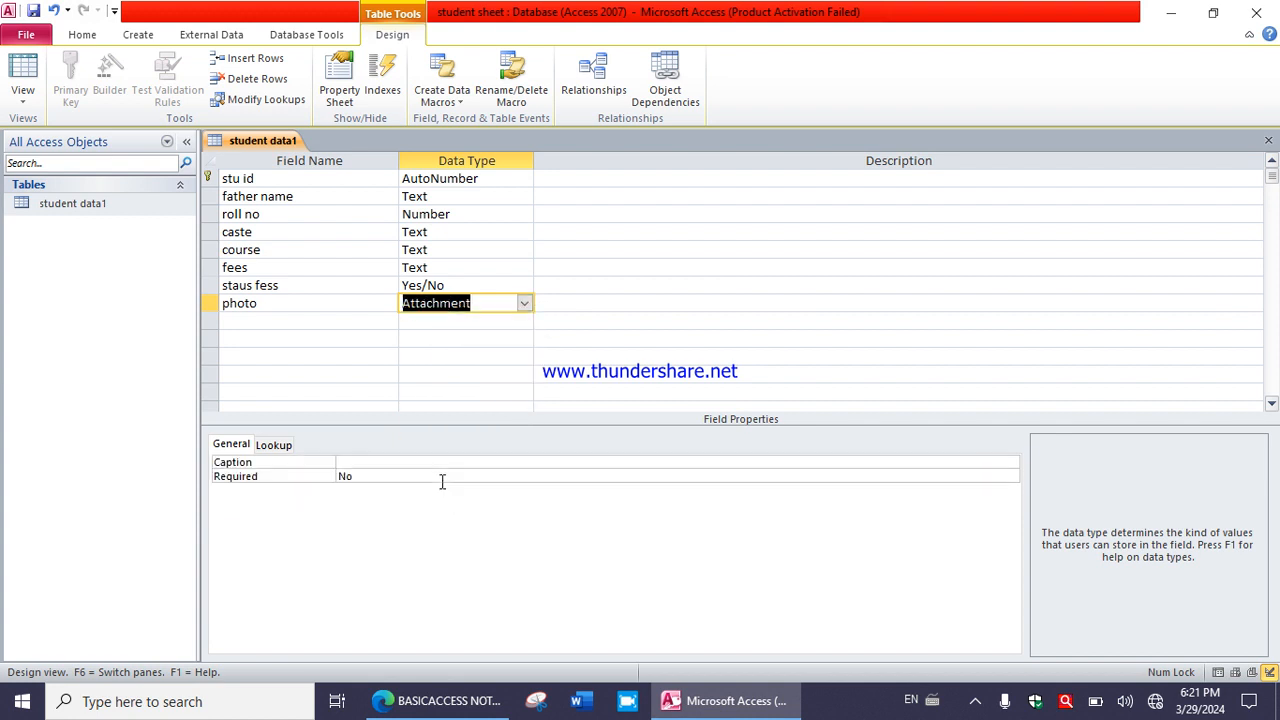
- Add a field named "mobile no" with the Number data type below photo
click(257, 325)
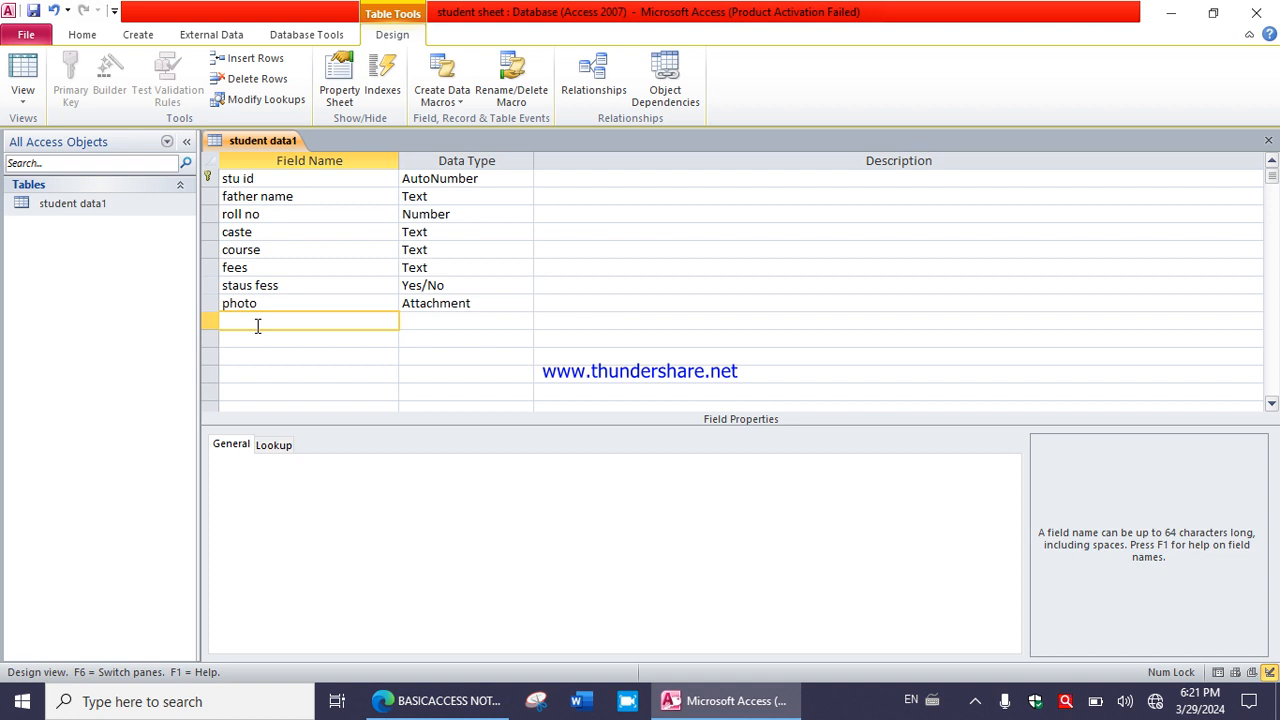
text(mobile no)
click(450, 321)
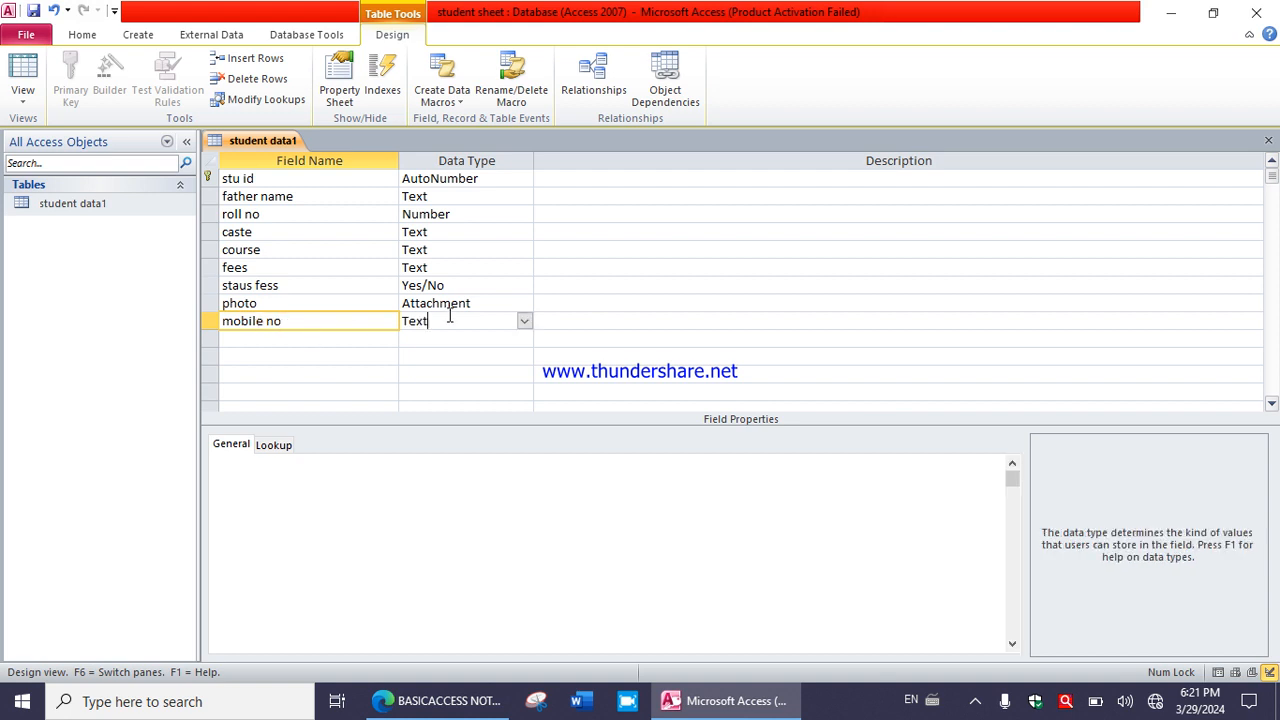
click(524, 321)
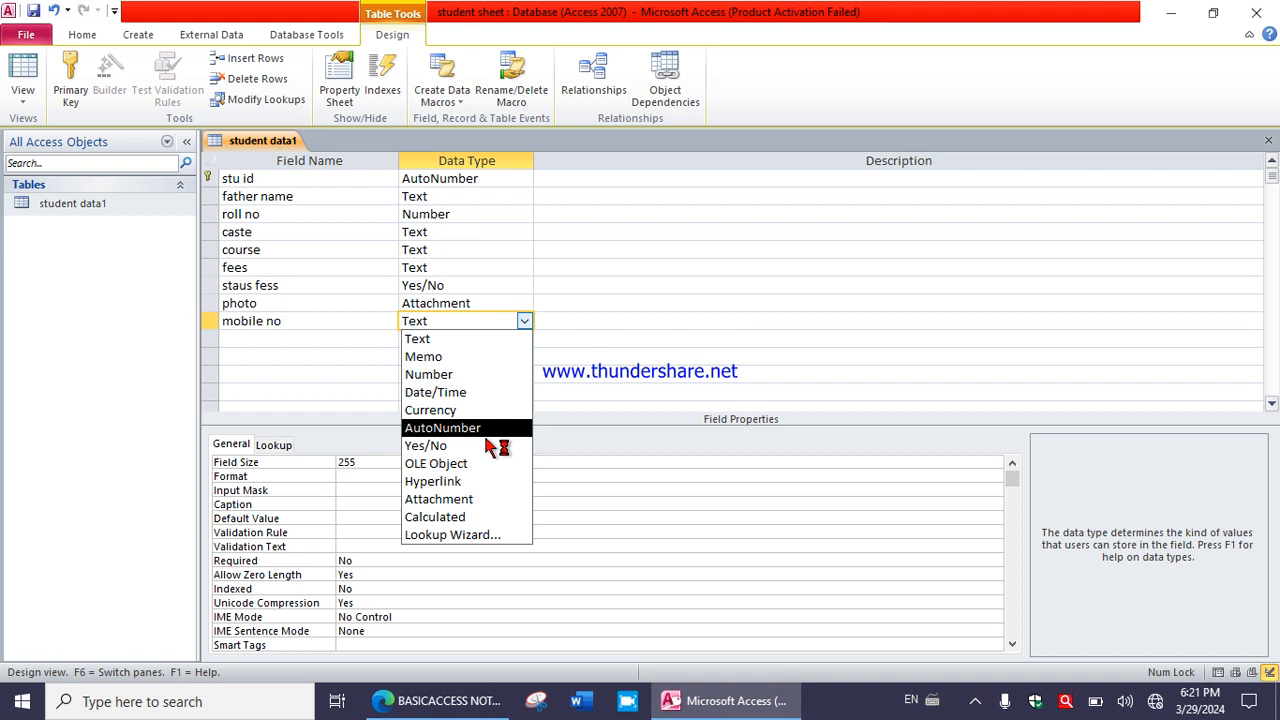
click(463, 376)
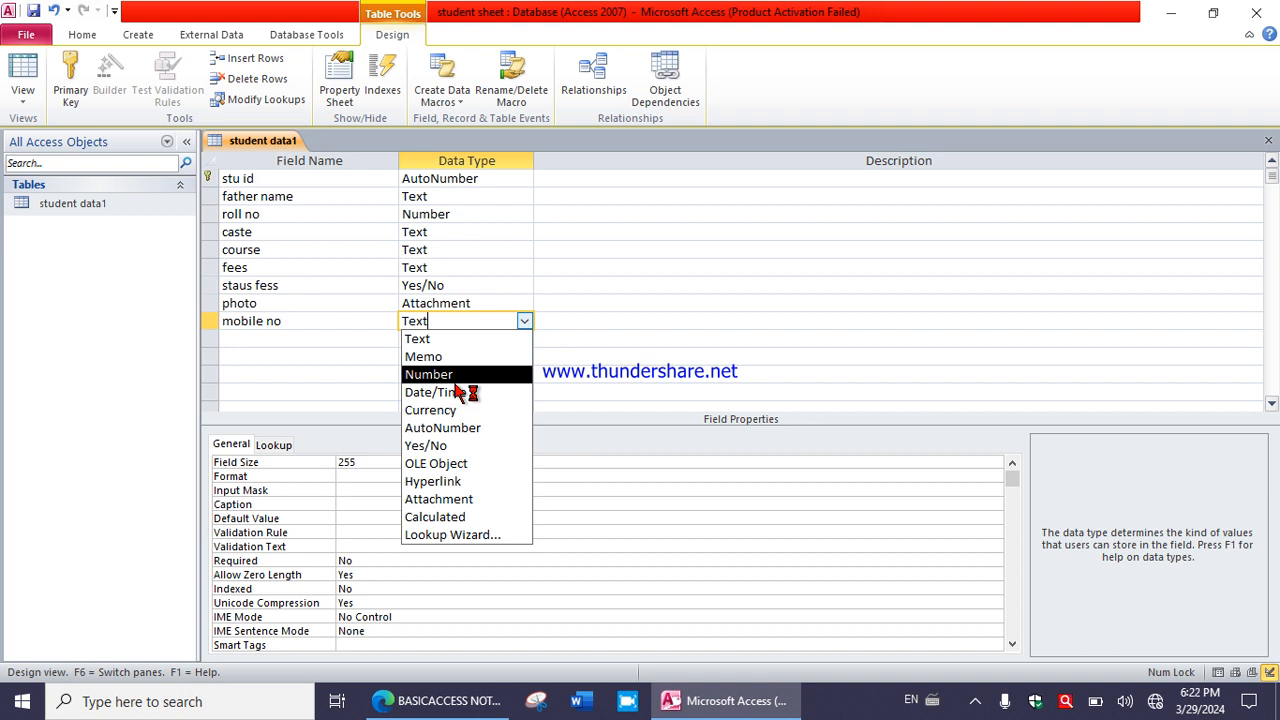
click(455, 380)
- Add two fields named "cce1" and "cce2" below mobile no
click(301, 339)
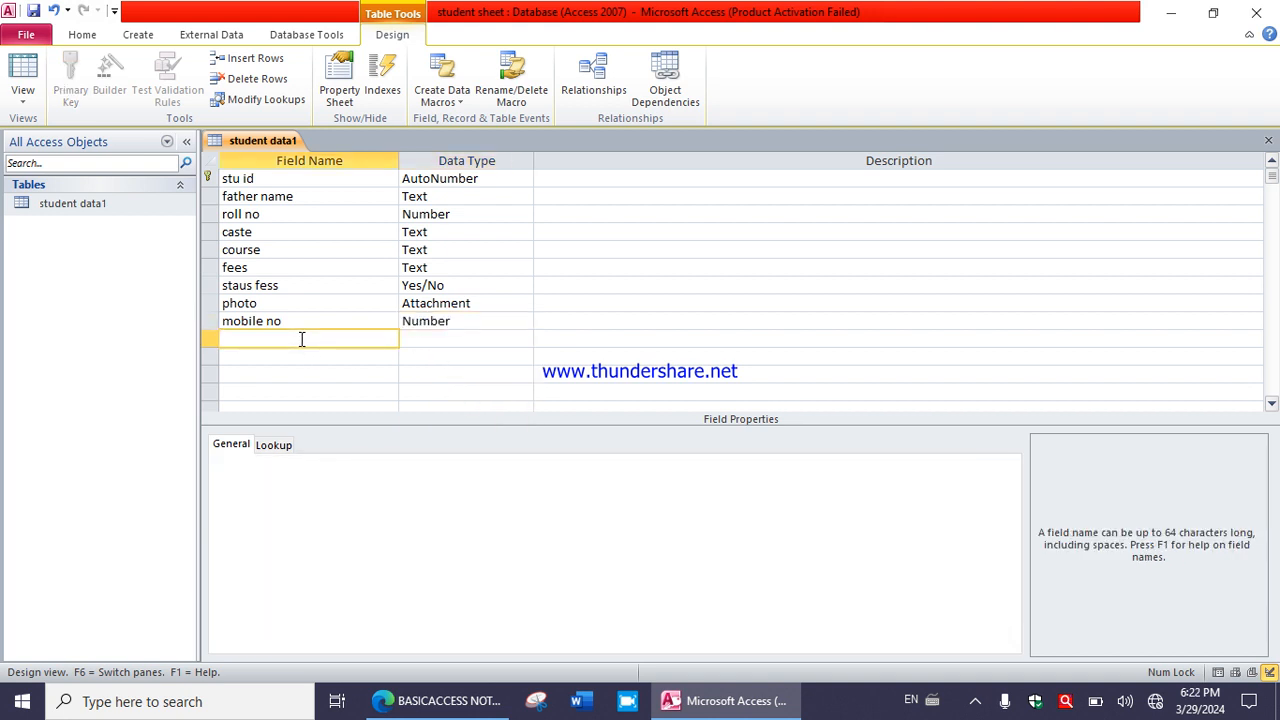
text(cce1)
click(289, 355)
text(cce2)
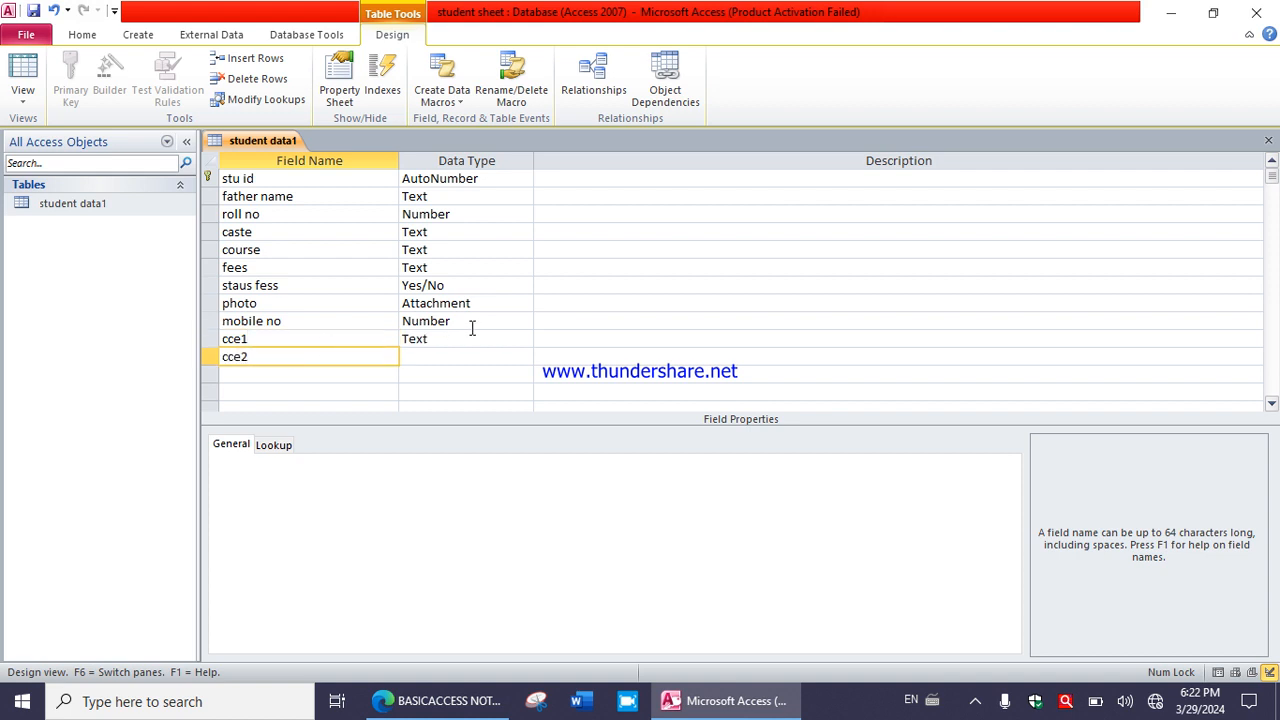
- Set the data type of both cce1 and cce2 to Number
click(471, 324)
click(523, 338)
click(524, 339)
click(523, 340)
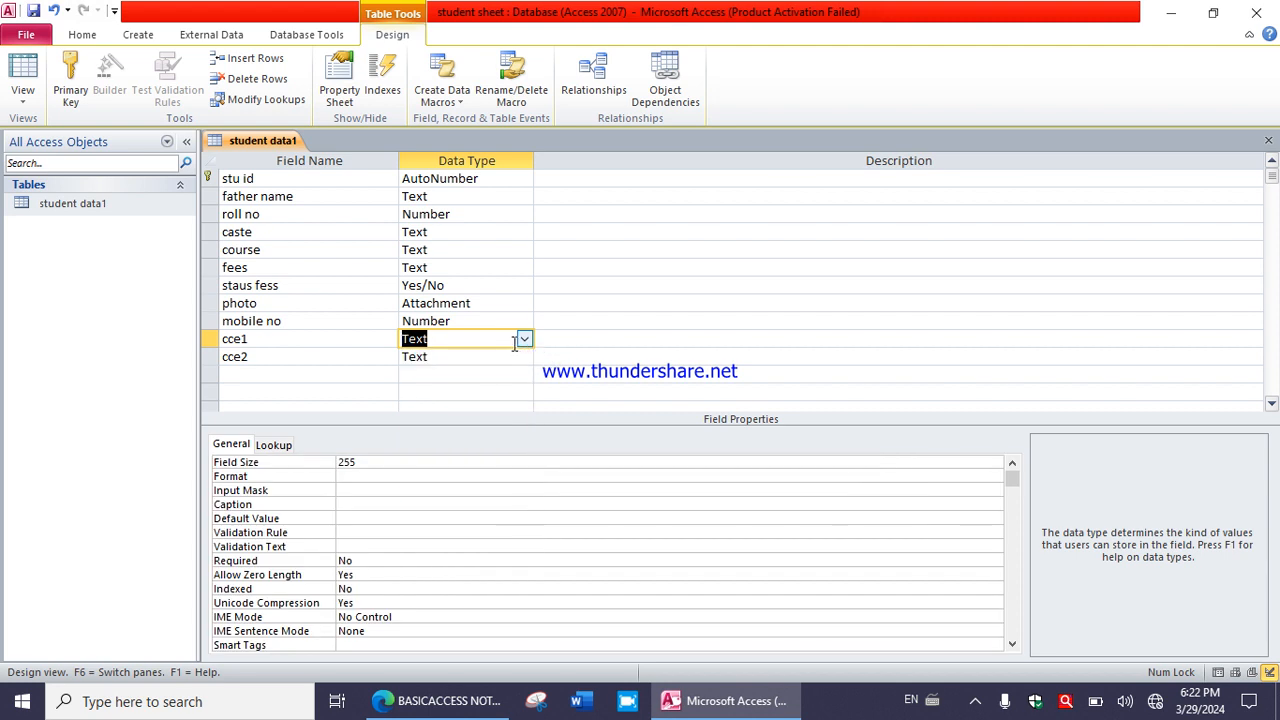
click(526, 341)
click(460, 398)
click(486, 357)
click(524, 357)
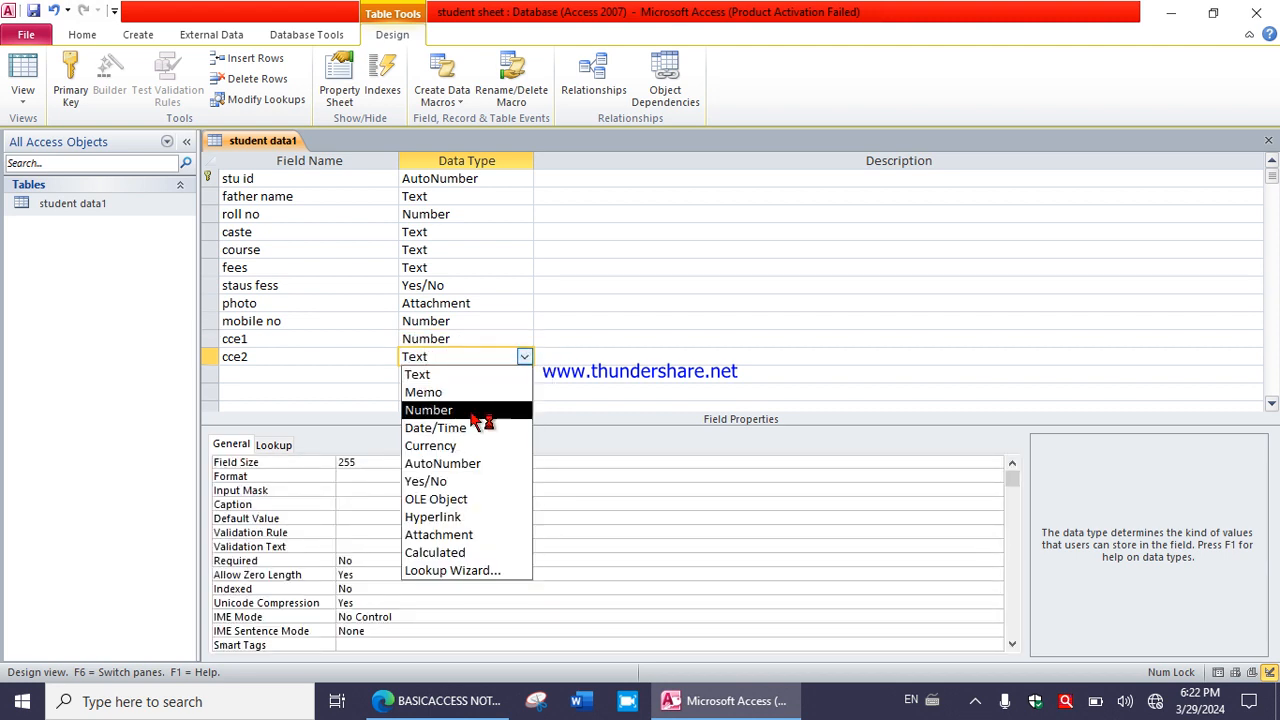
click(478, 411)
- Add a Calculated field named "total" below cce2 with the expression cce1+cce2
click(341, 379)
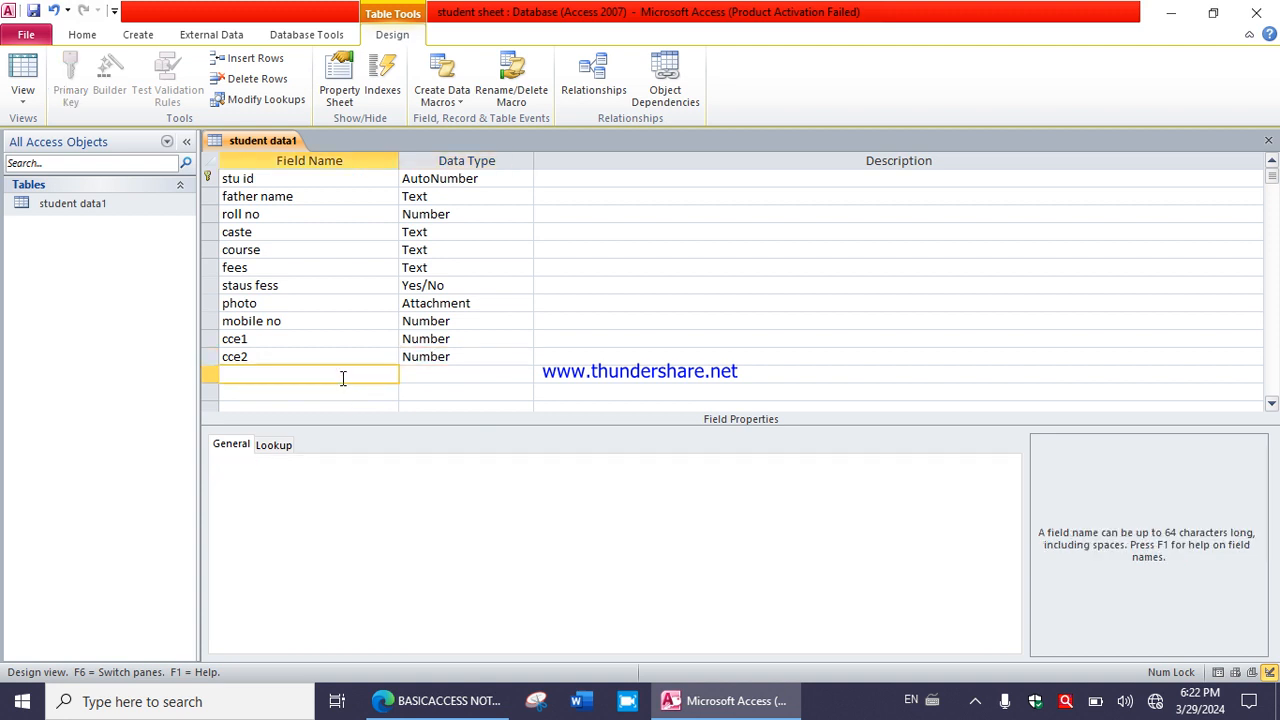
text(total)
key(Tab)
click(524, 374)
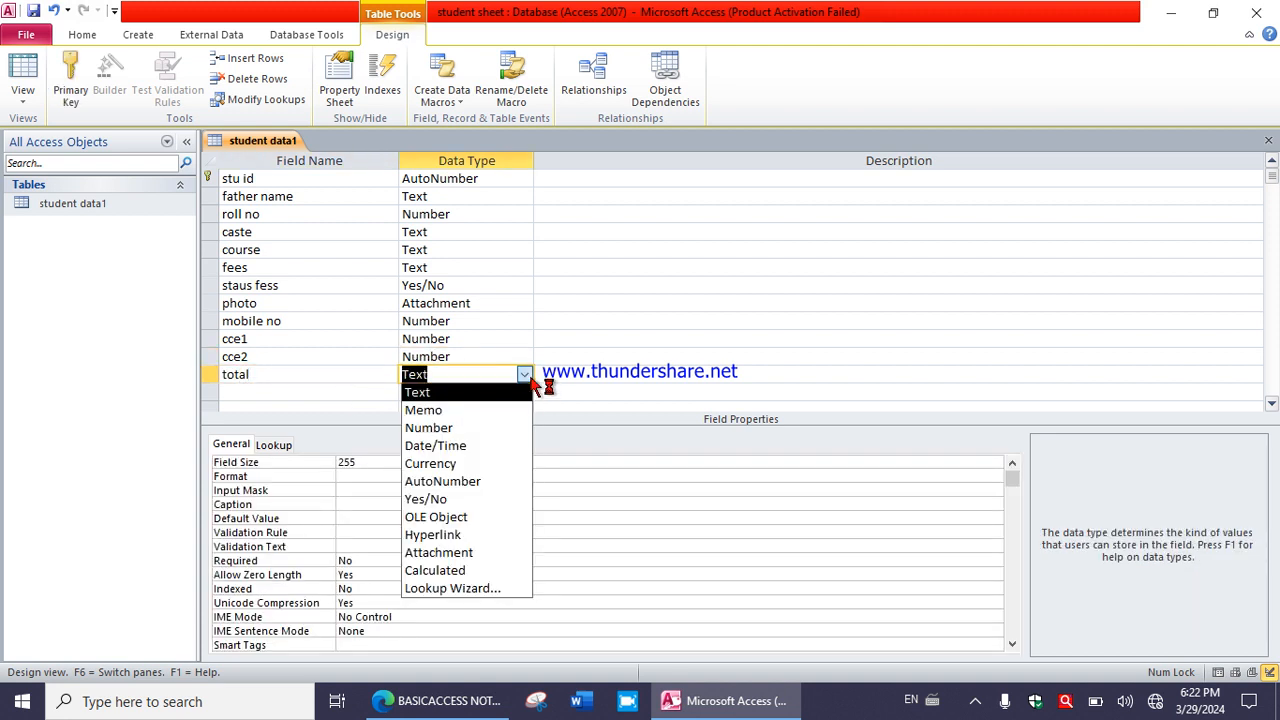
click(467, 569)
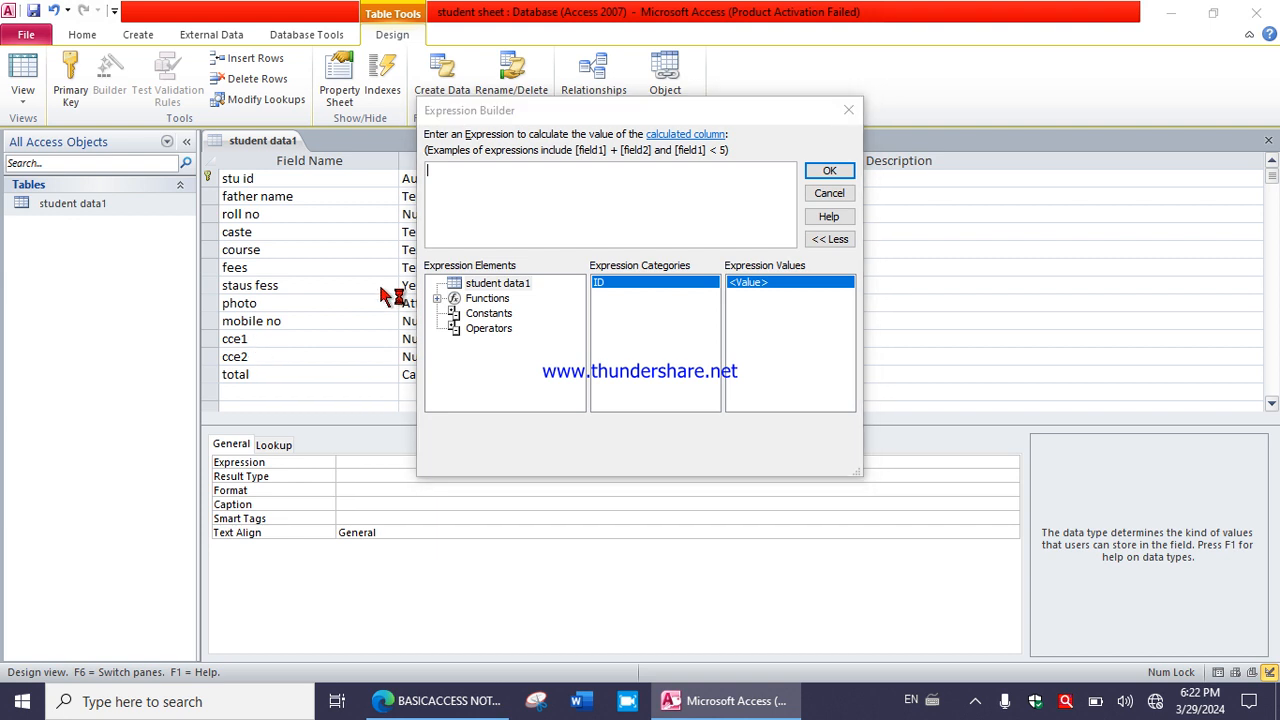
text(cce)
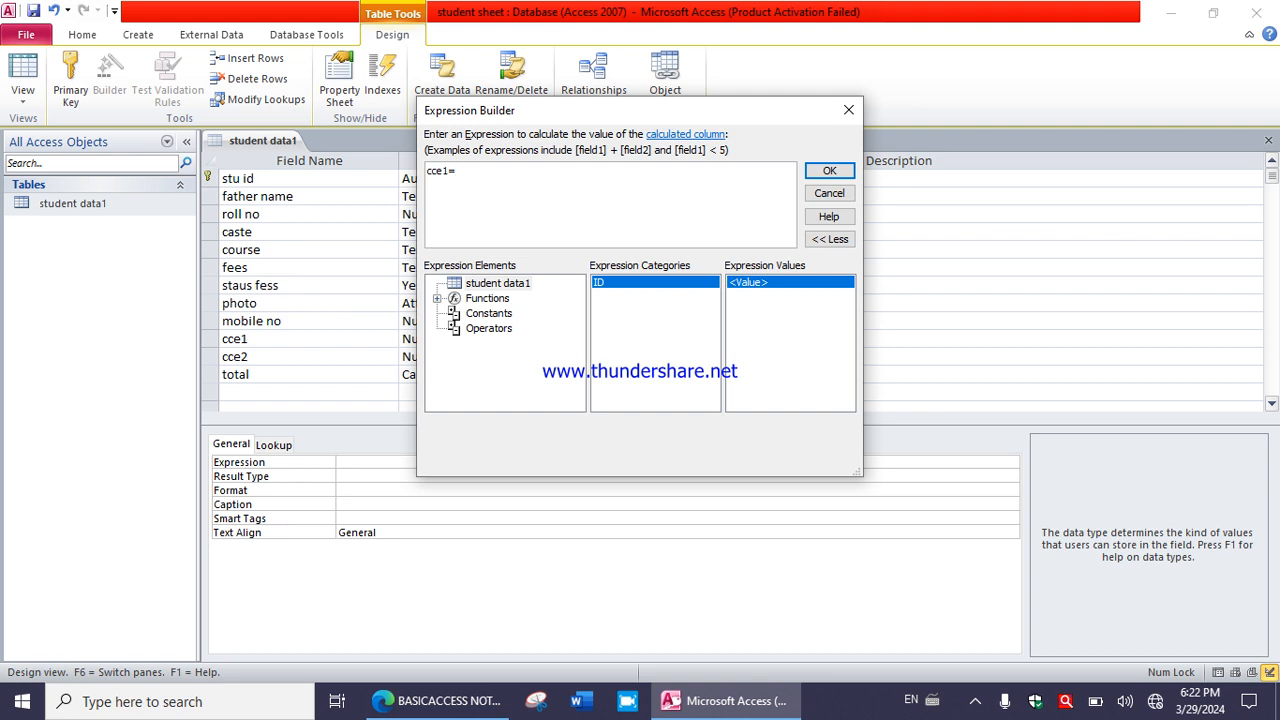
text(1+cce2)
click(829, 170)
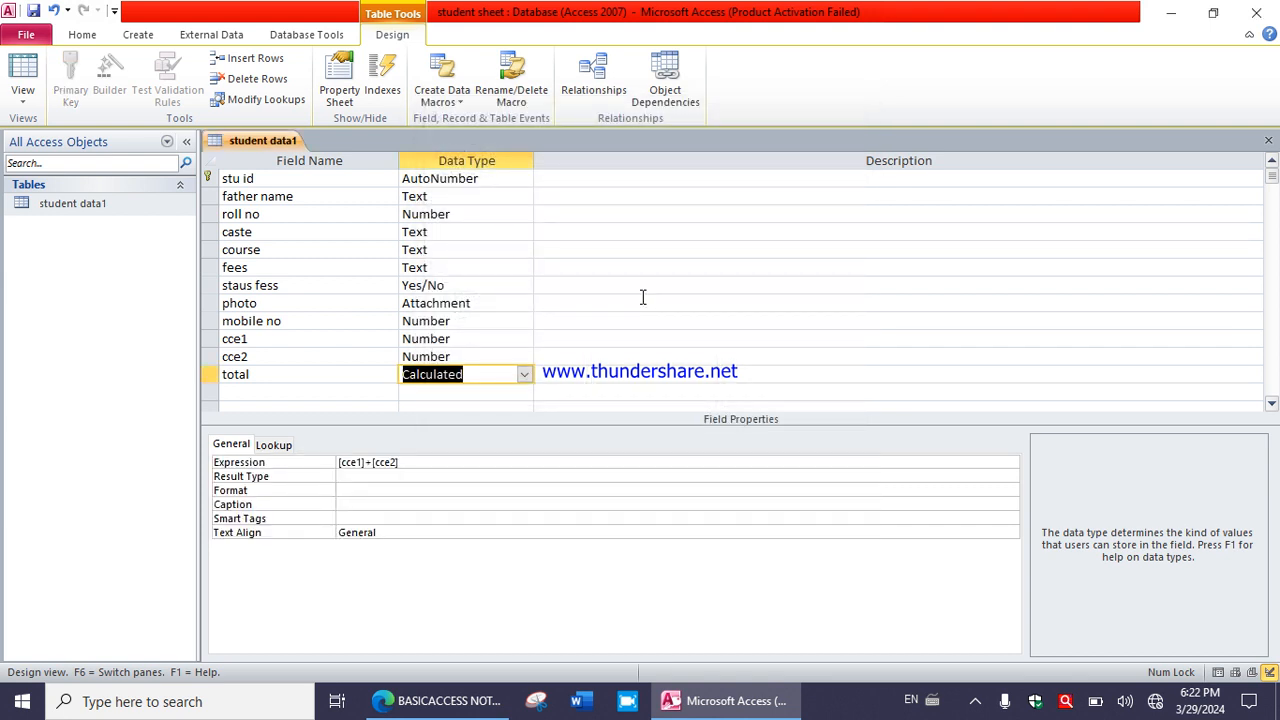
- Save the table, switch it to Datasheet View and try to enter 1 in the stu id column
click(17, 106)
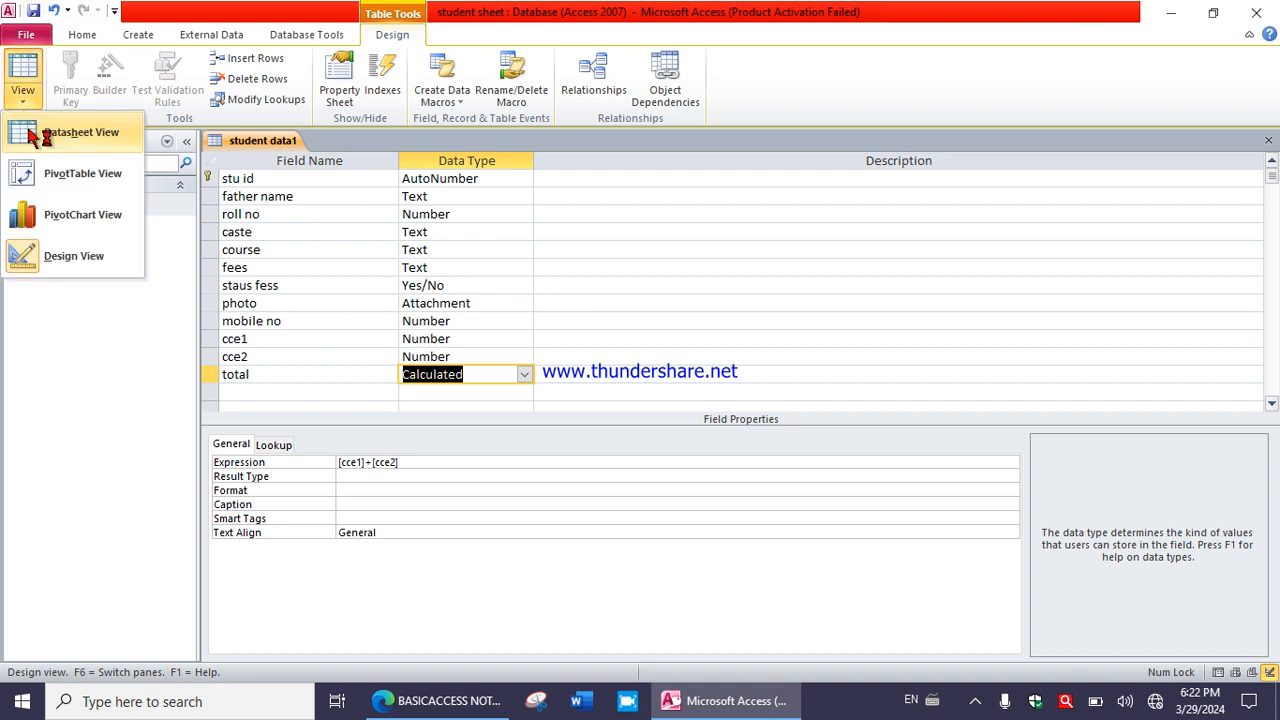
click(30, 134)
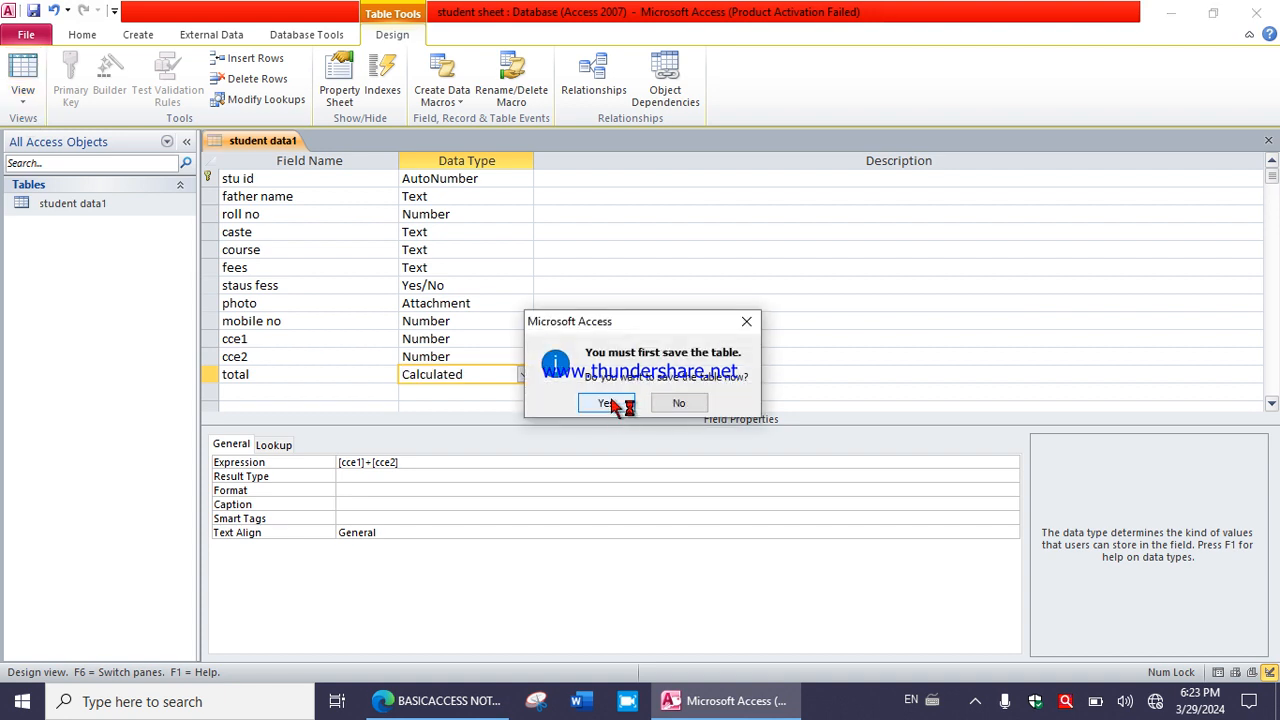
click(608, 404)
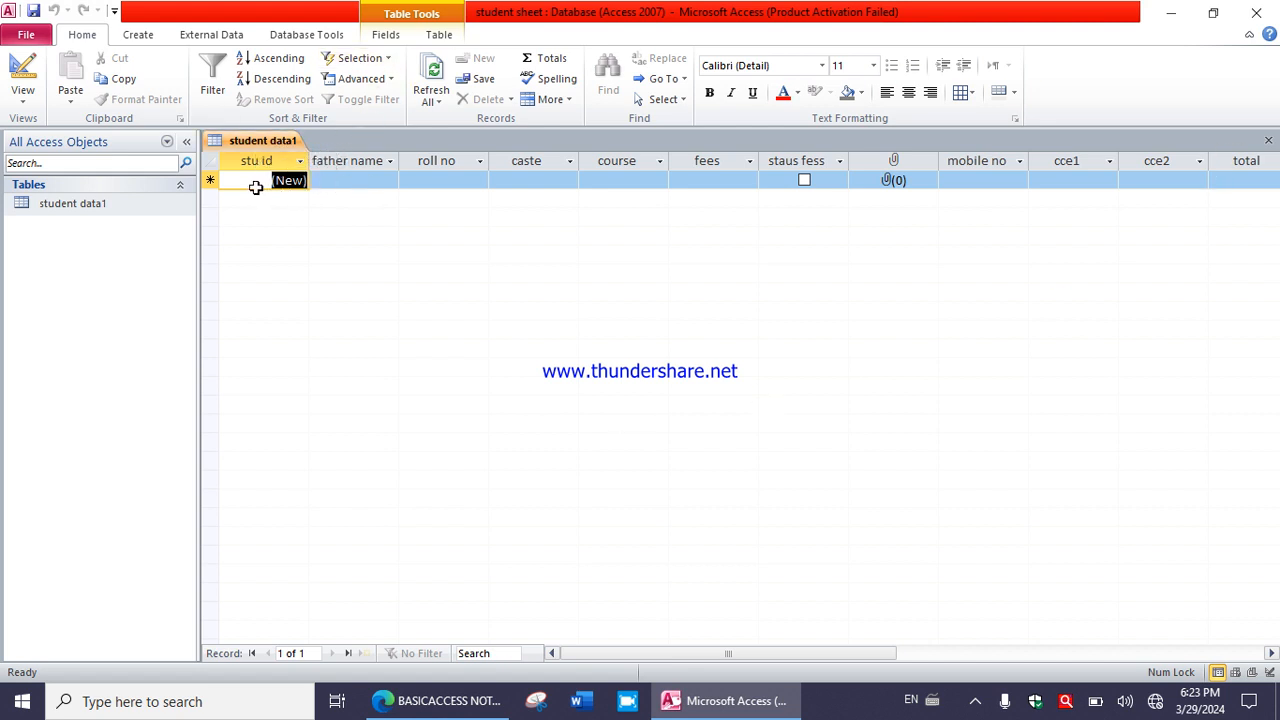
key(1)
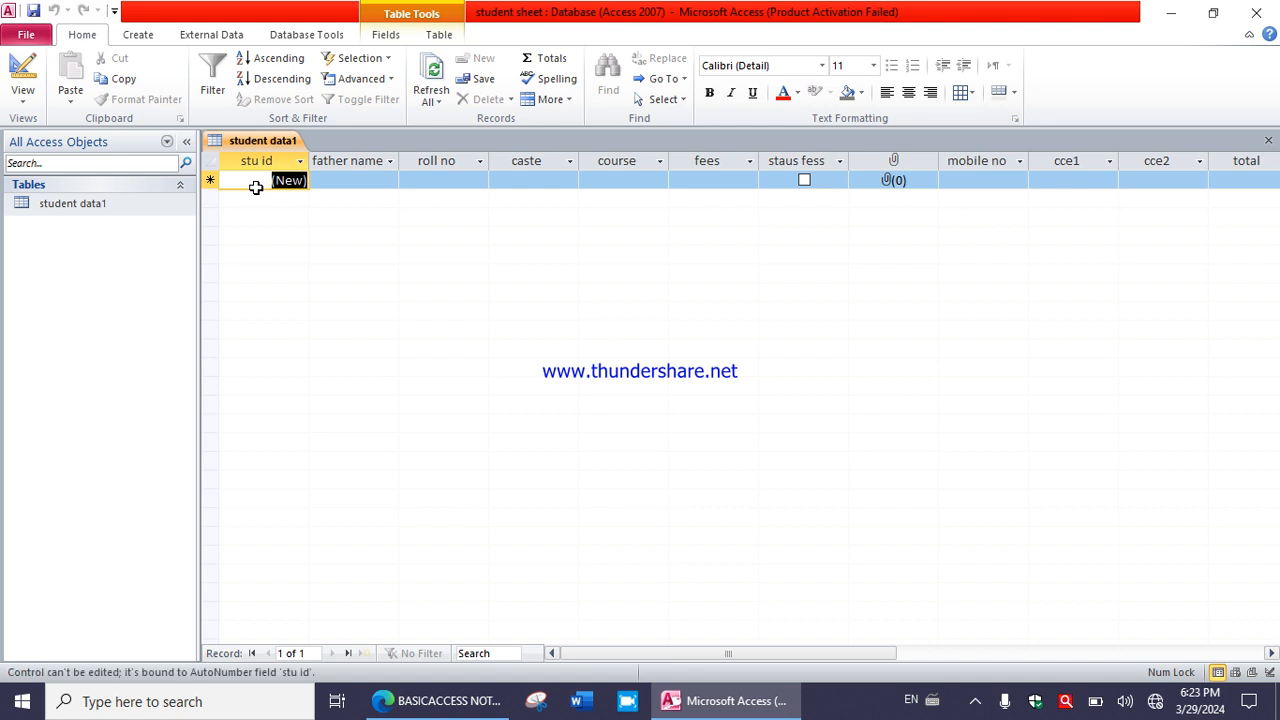
click(364, 177)
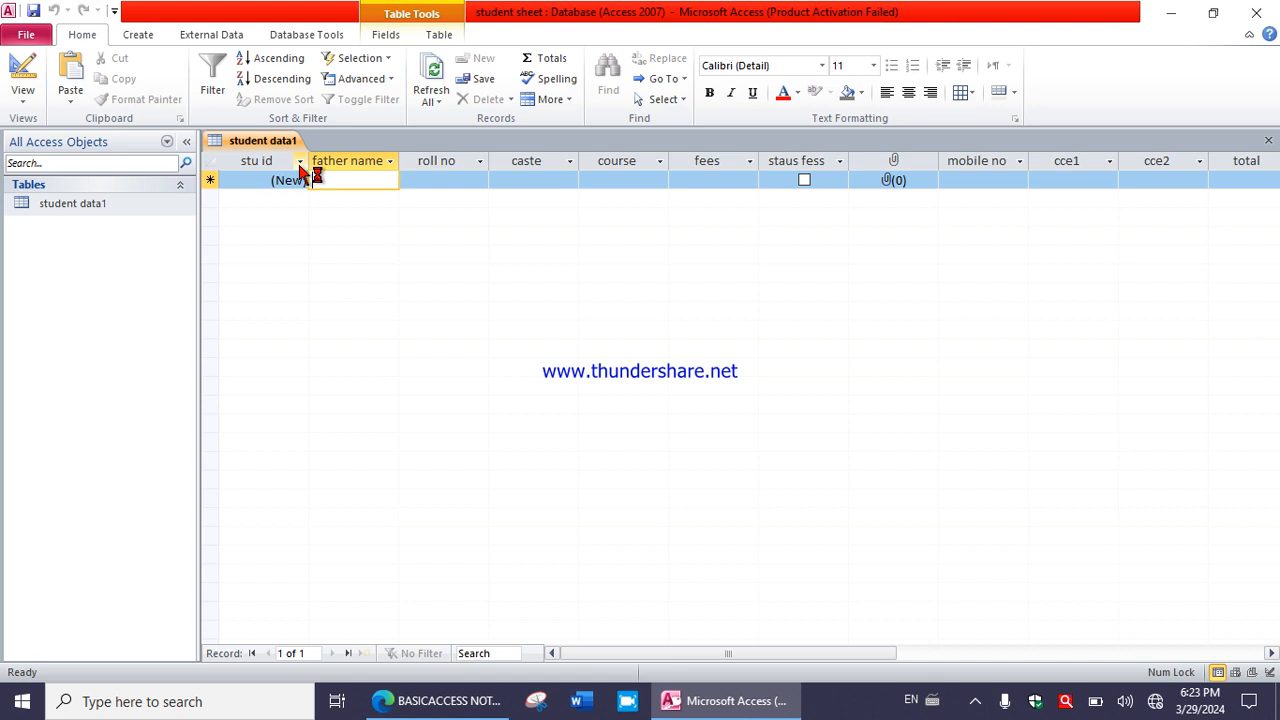
- Return to Design View and insert a Text field named "stu name" above father name
click(22, 95)
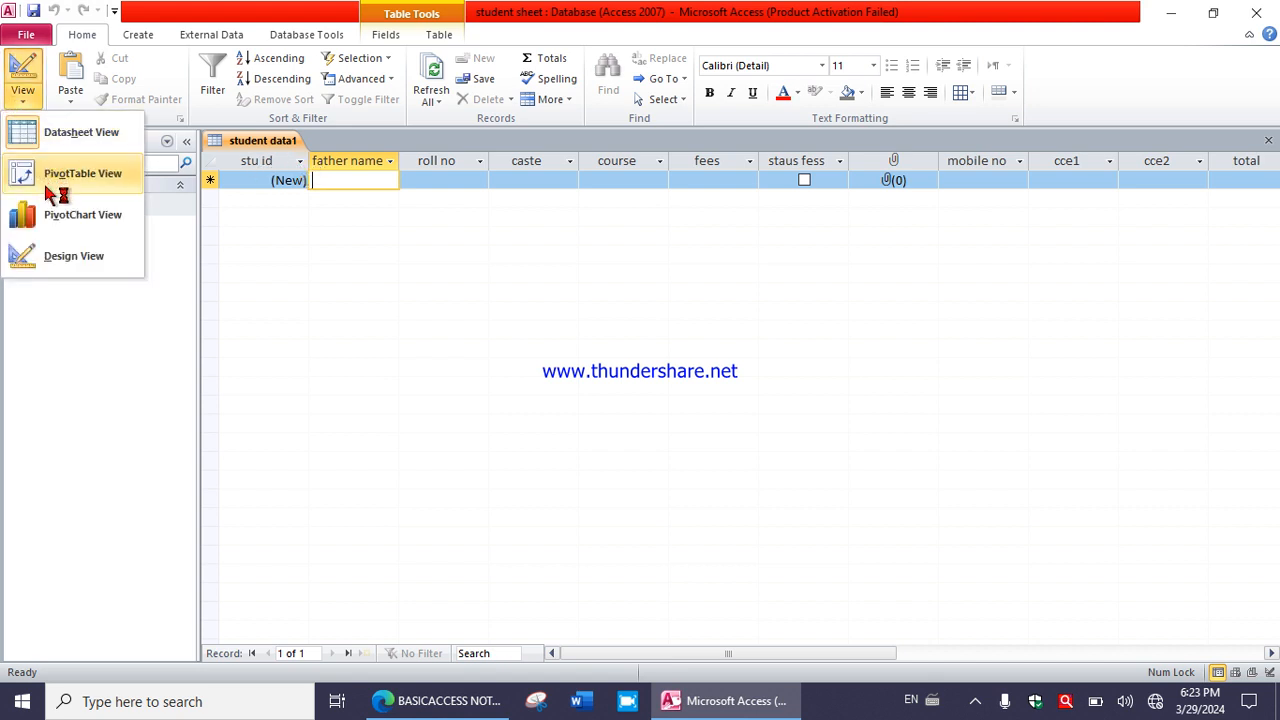
click(78, 270)
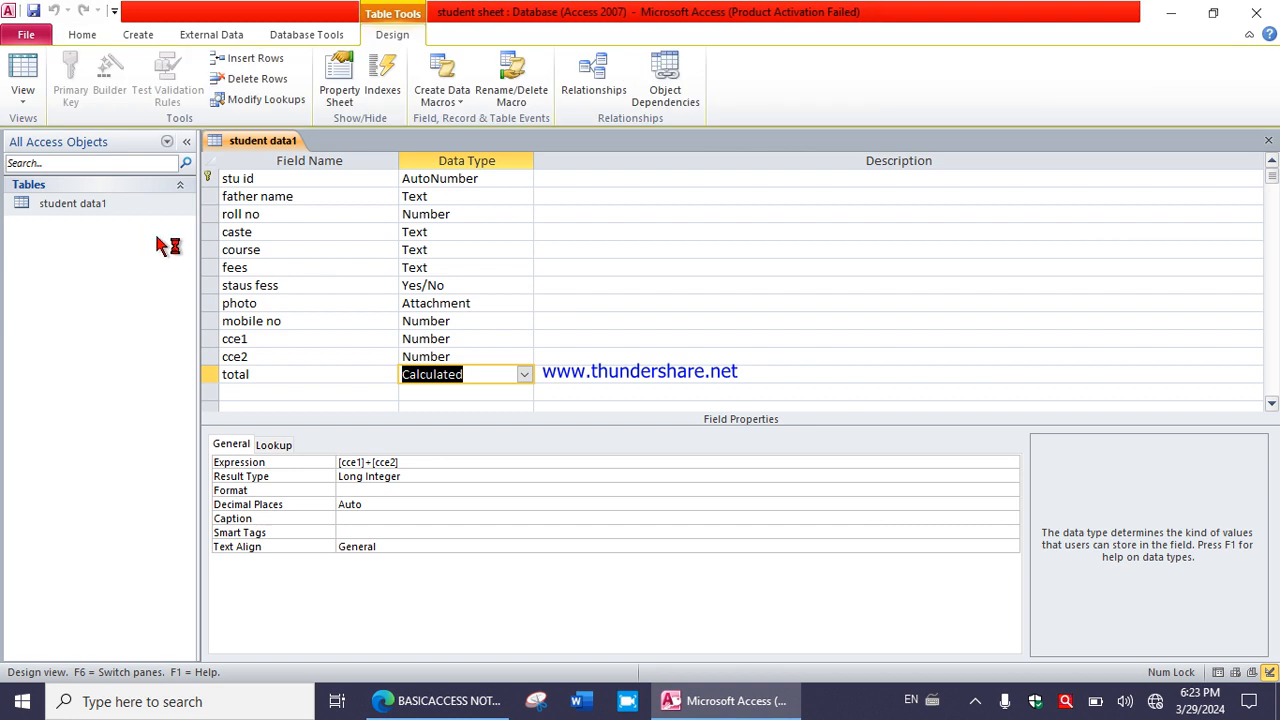
click(208, 196)
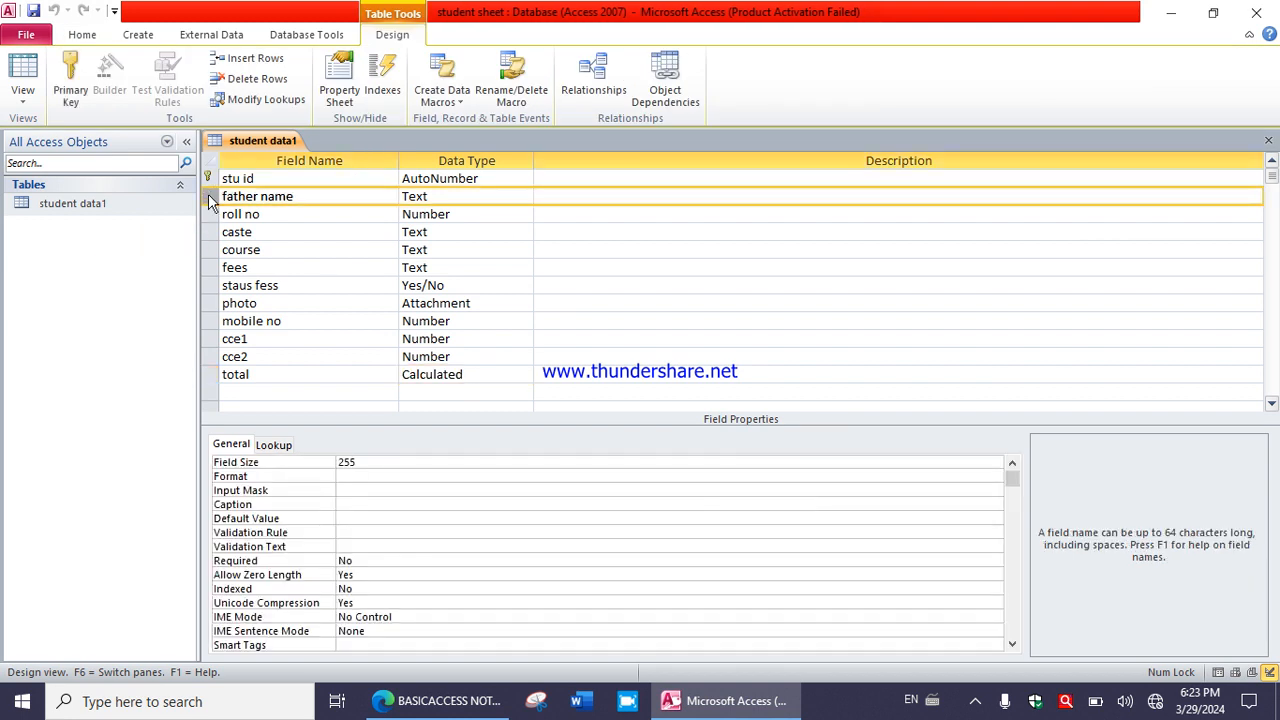
right_click(208, 196)
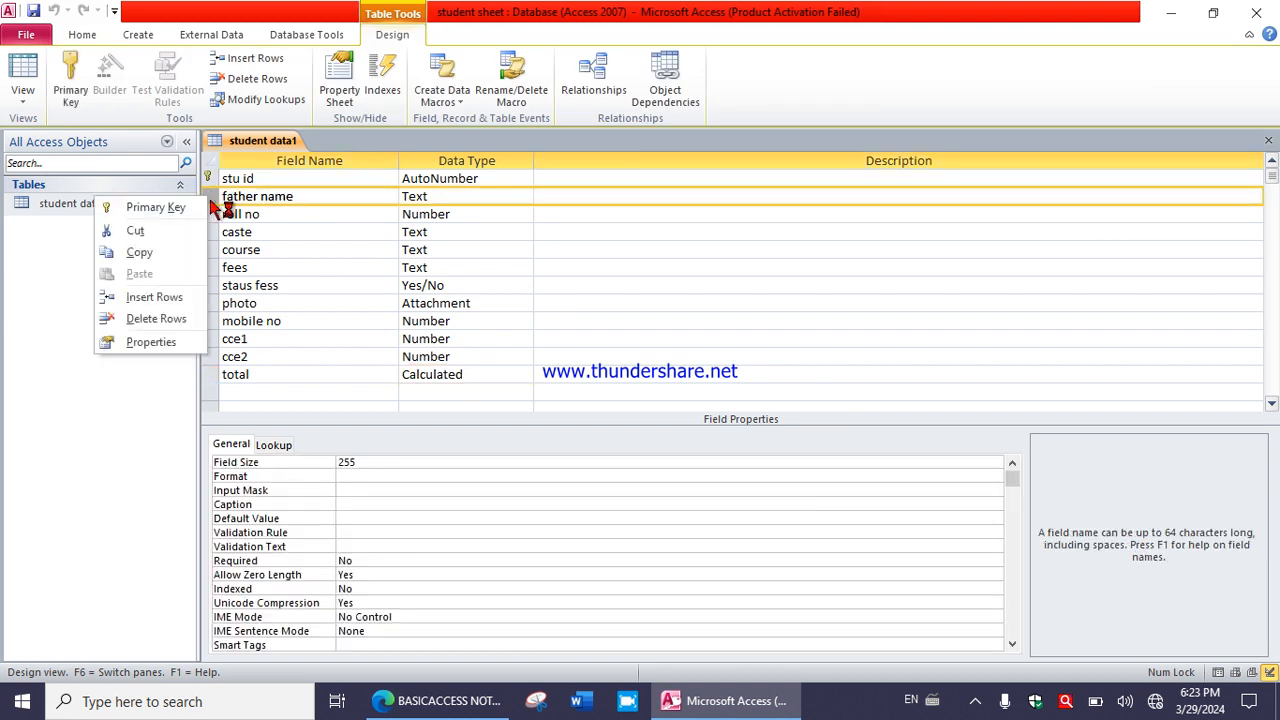
click(160, 298)
text(stu name)
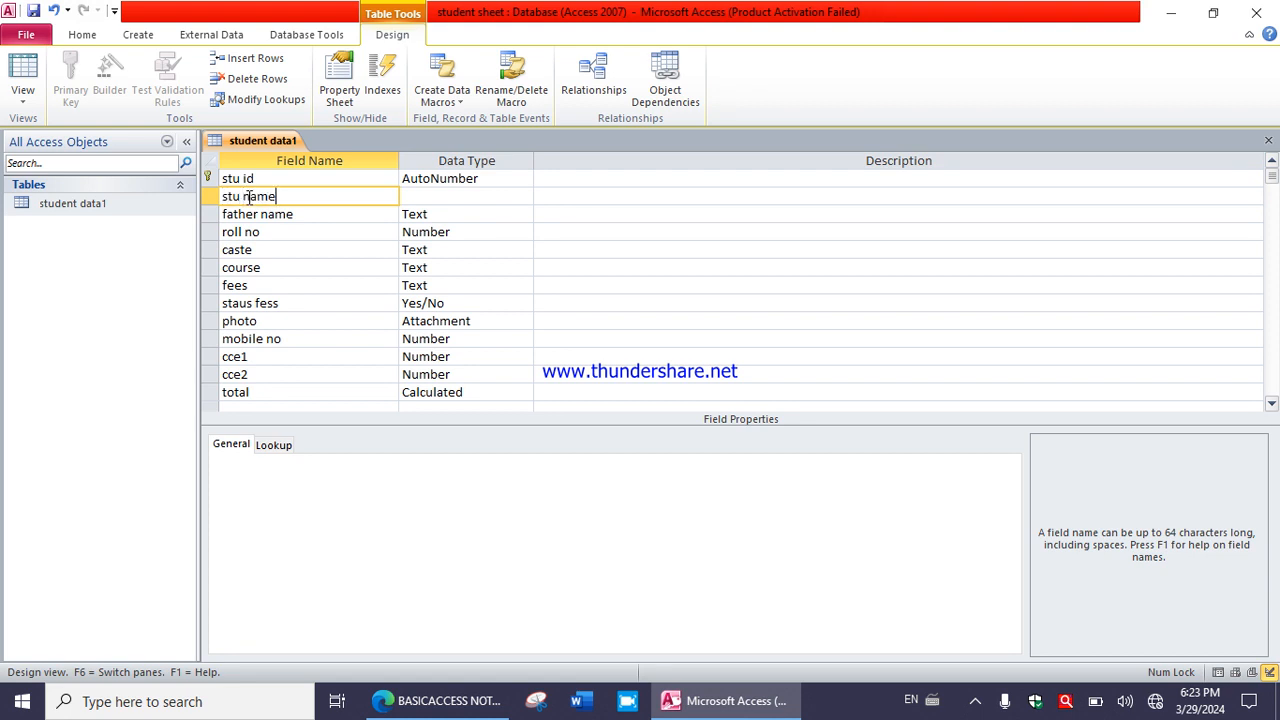
key(Tab)
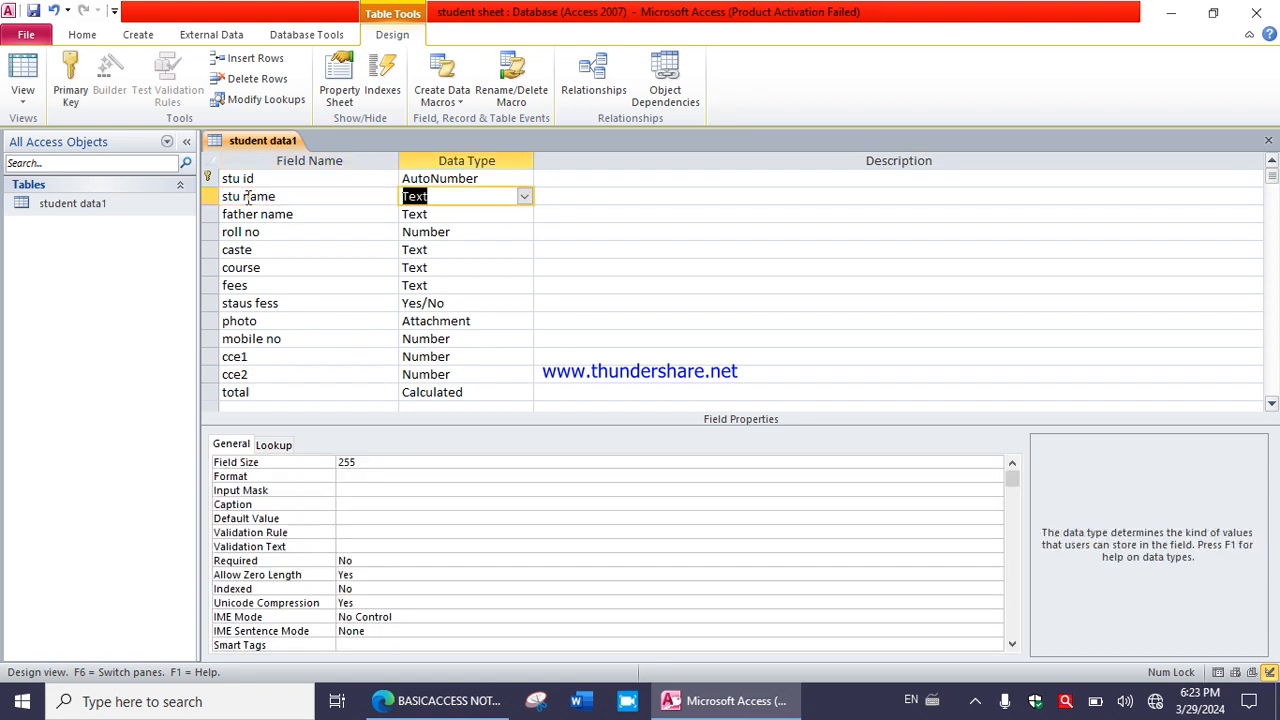
- Save the table with the inserted field and switch back to Datasheet View
click(24, 98)
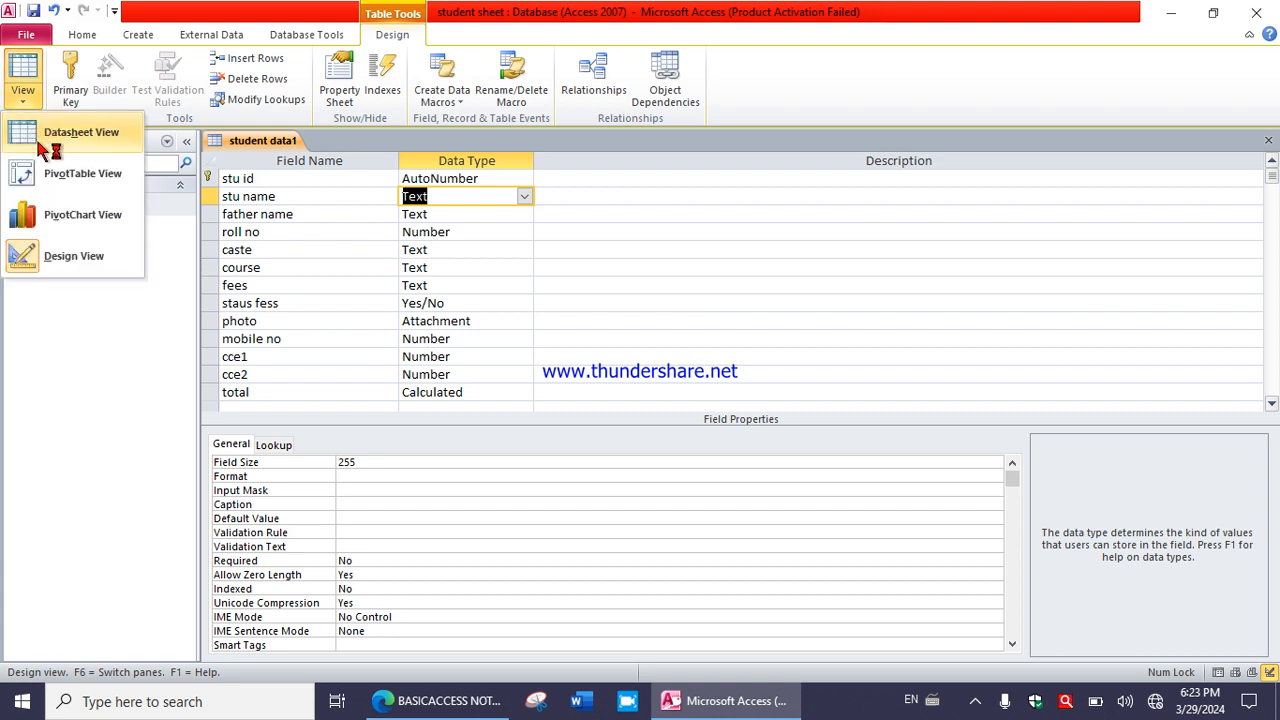
click(45, 140)
click(612, 402)
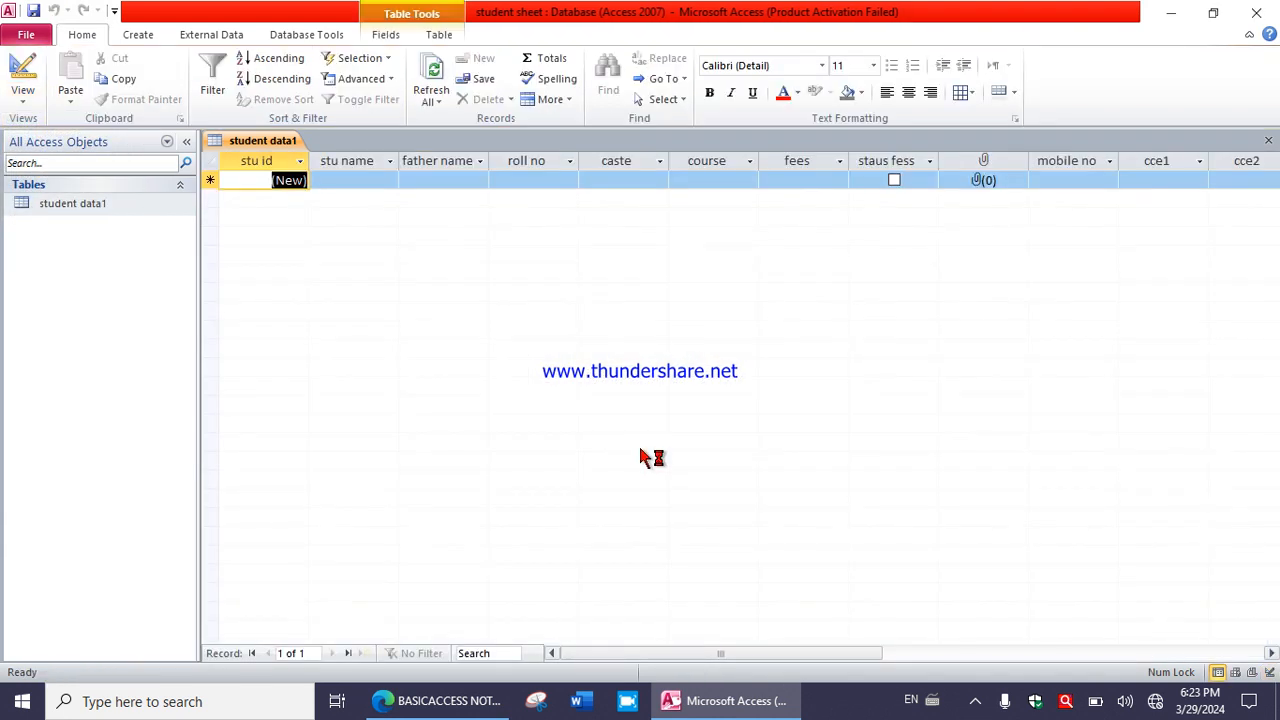
- Fill the first record with the student's name, the father's name, roll no 101 and caste SC
click(371, 182)
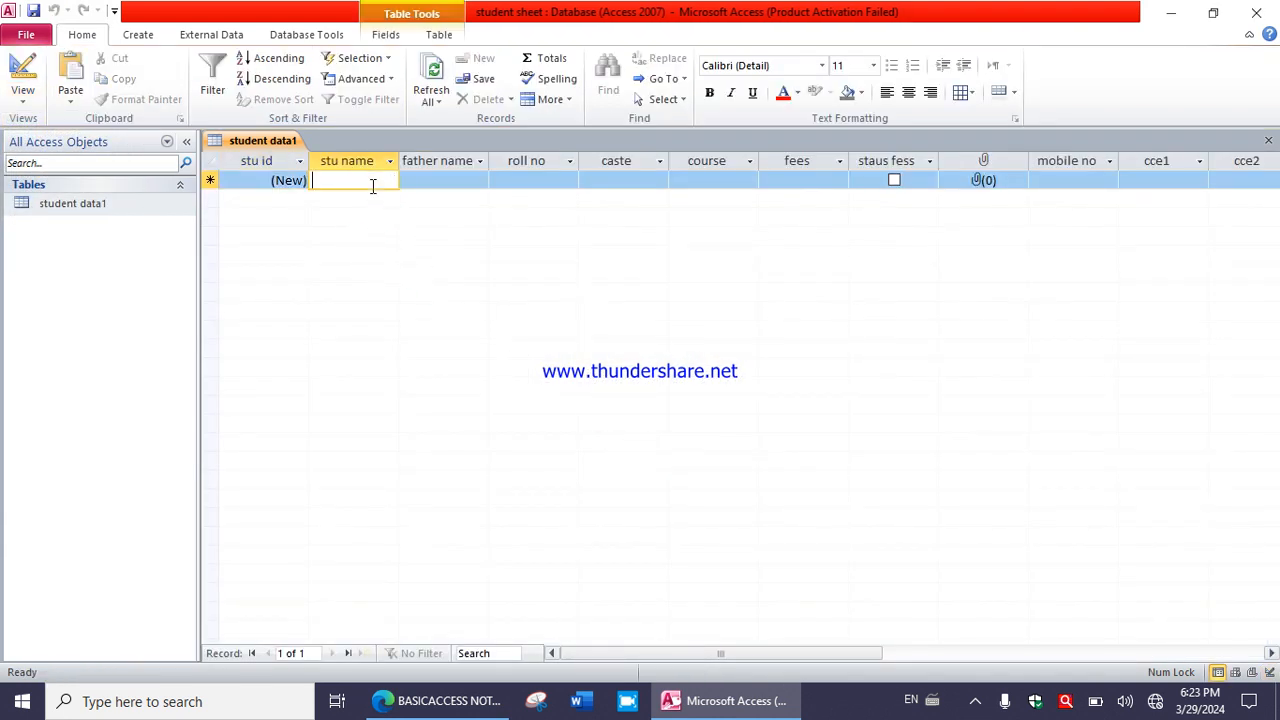
text(riya)
key(Tab)
text(ram)
key(Tab)
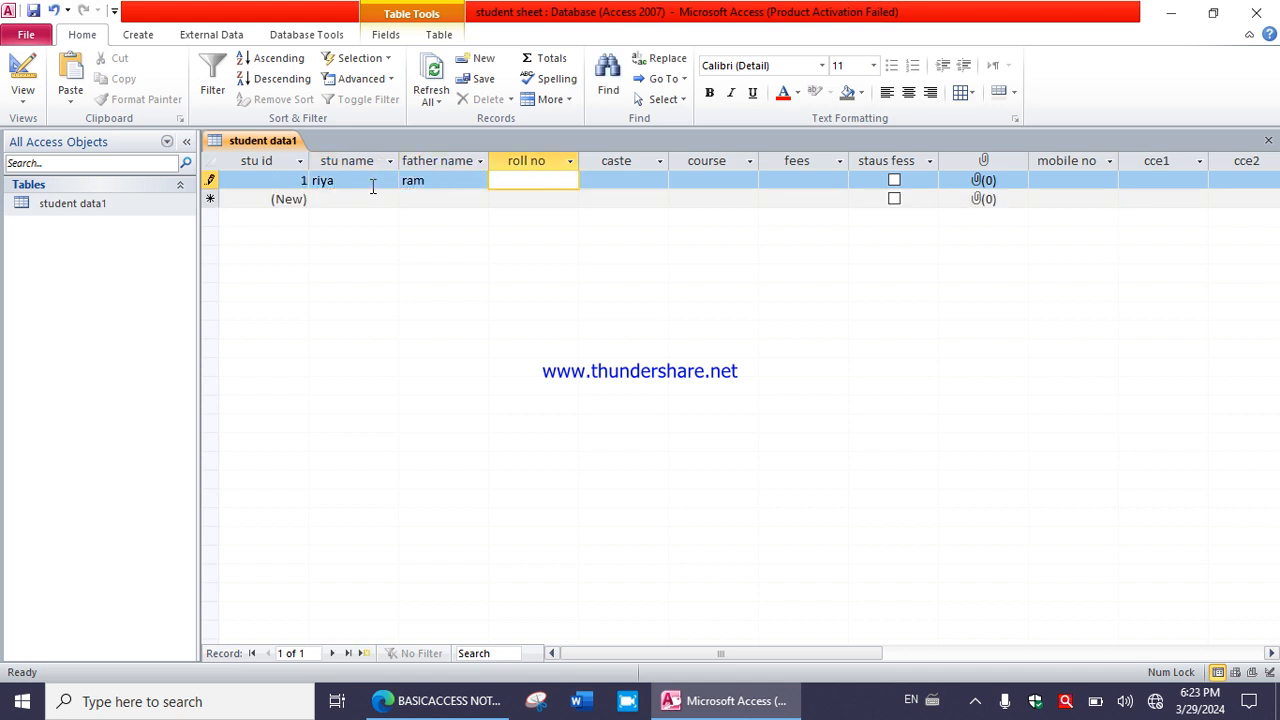
text(101)
key(Tab)
key(Caps_Lock)
text(SC)
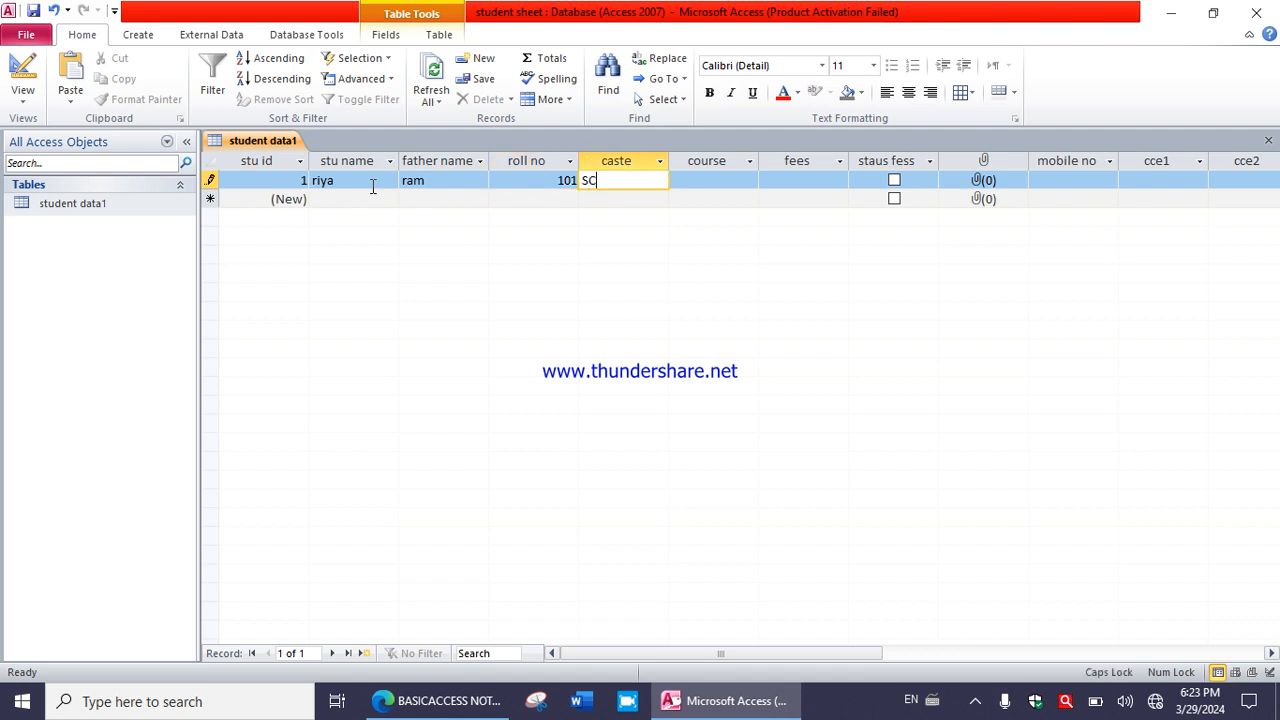
key(Tab)
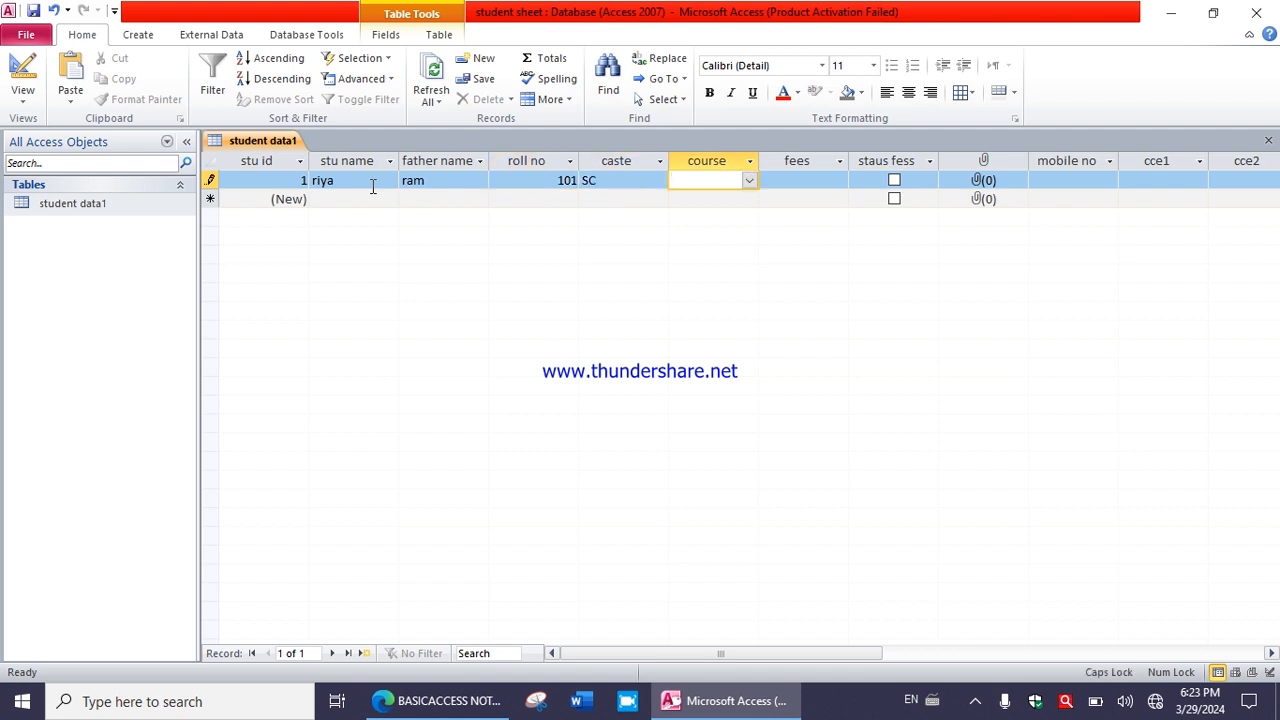
- Choose course bio and fees 2000 for the first record, and mark its staus fess as yes
click(749, 180)
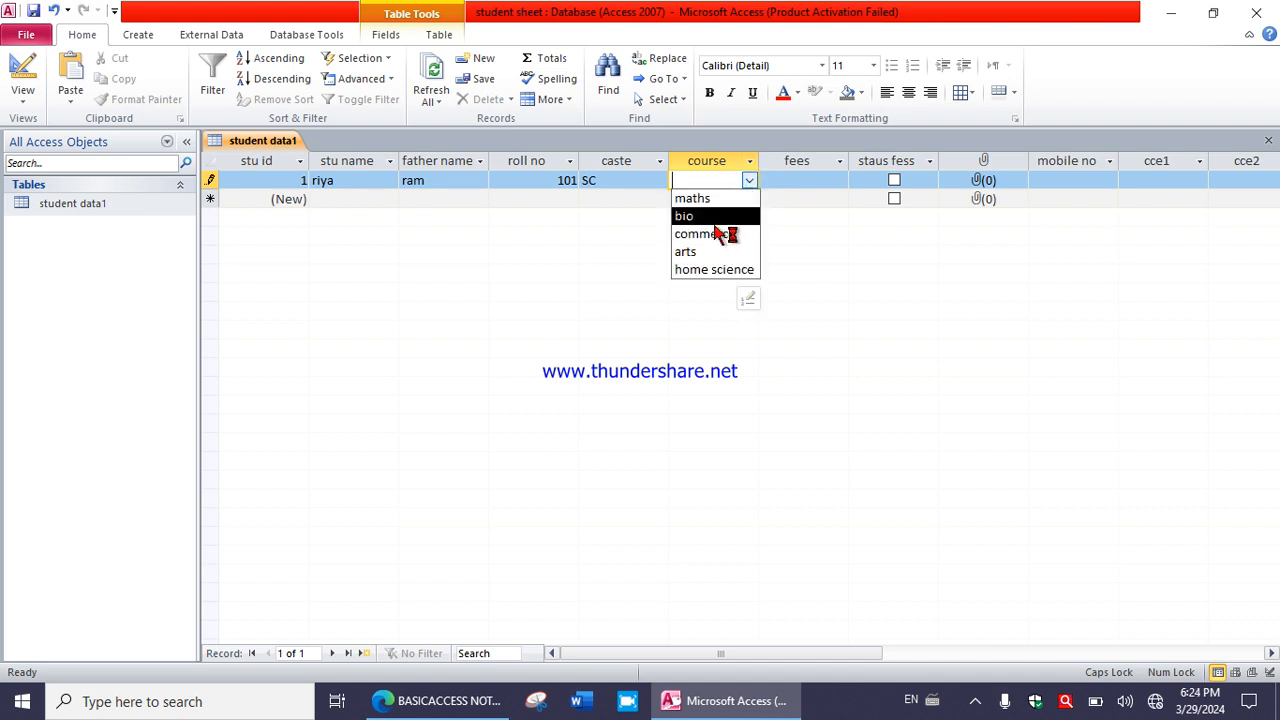
click(720, 216)
click(808, 181)
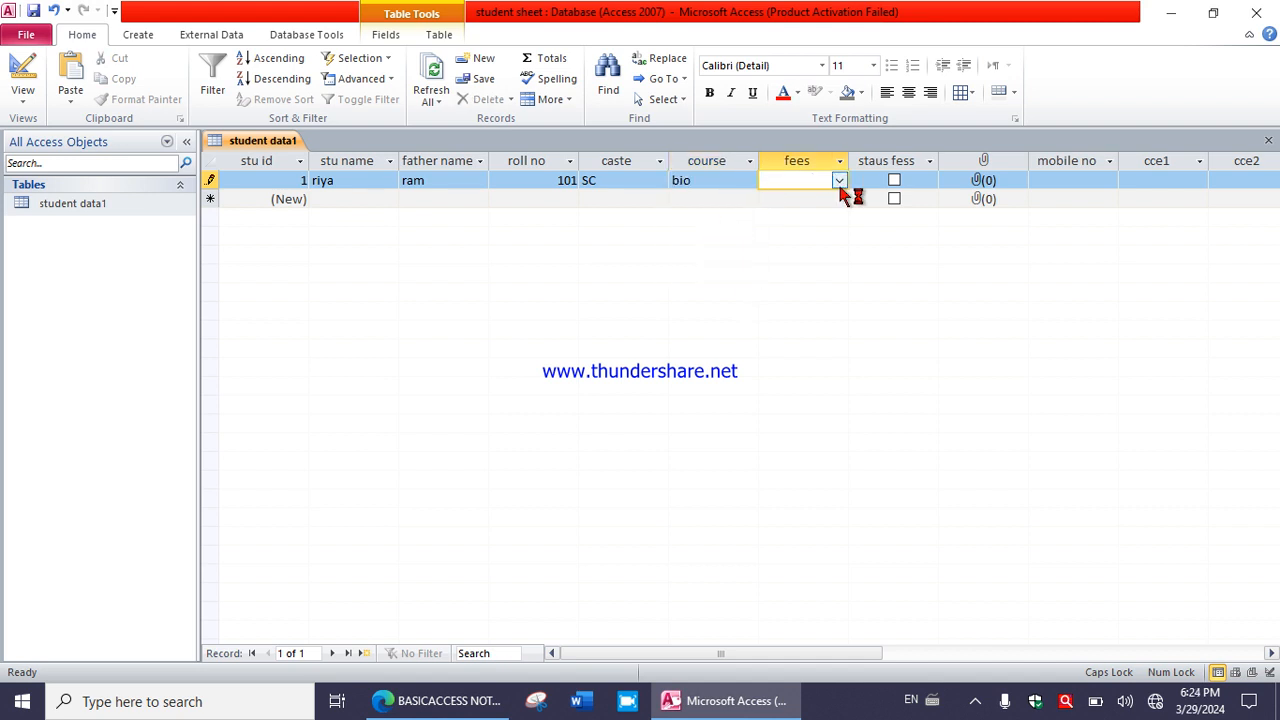
click(839, 181)
click(826, 198)
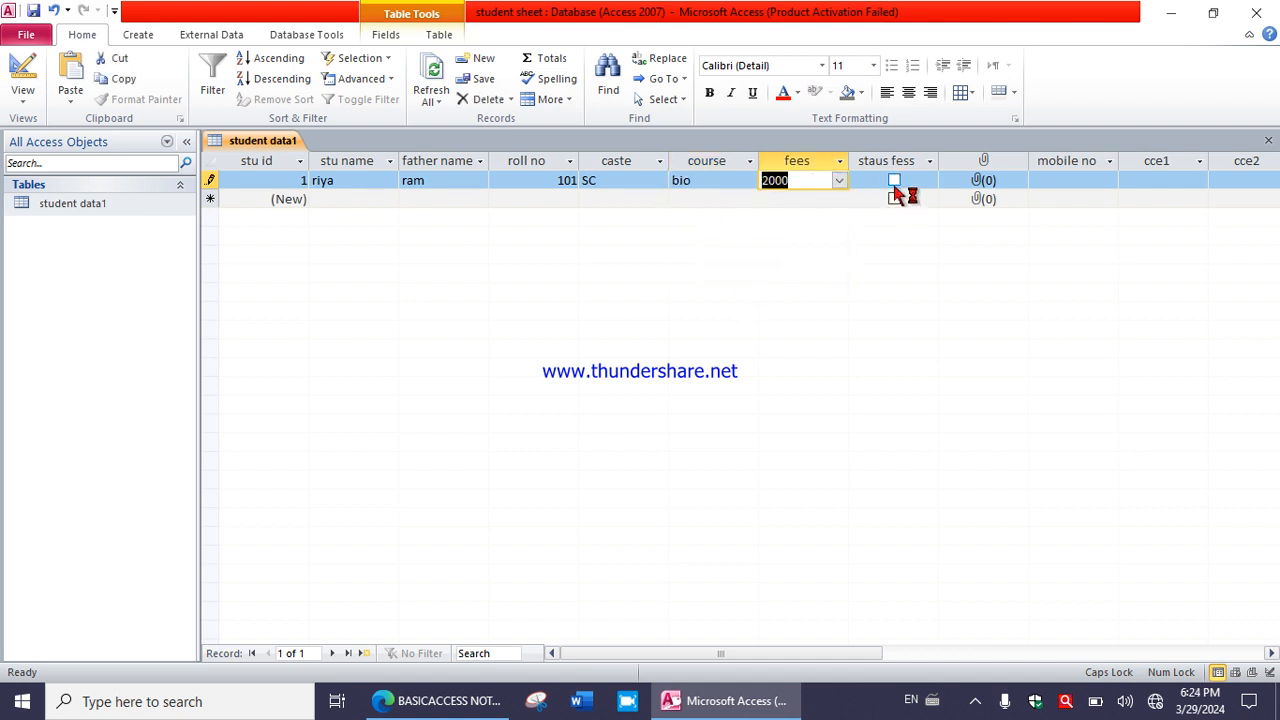
click(893, 180)
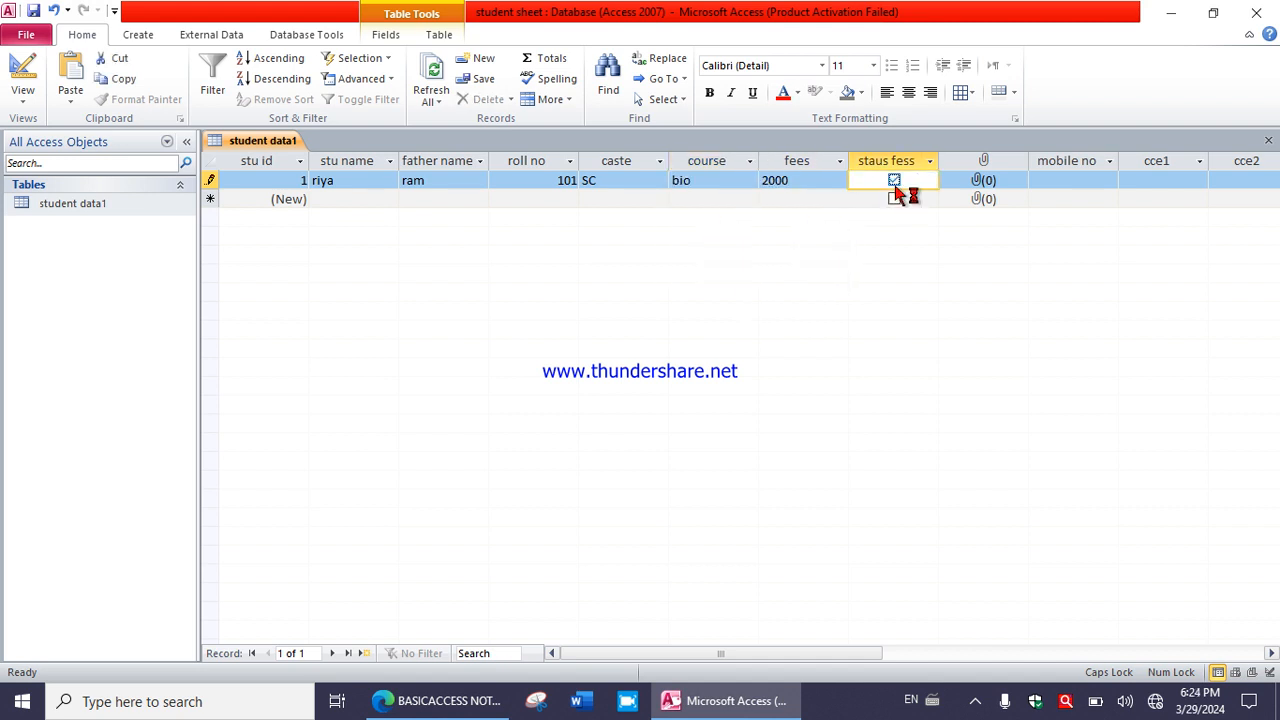
- Try to enter a mobile number in the first record and switch the table to Design View
click(1070, 182)
text(35345345345)
click(1174, 188)
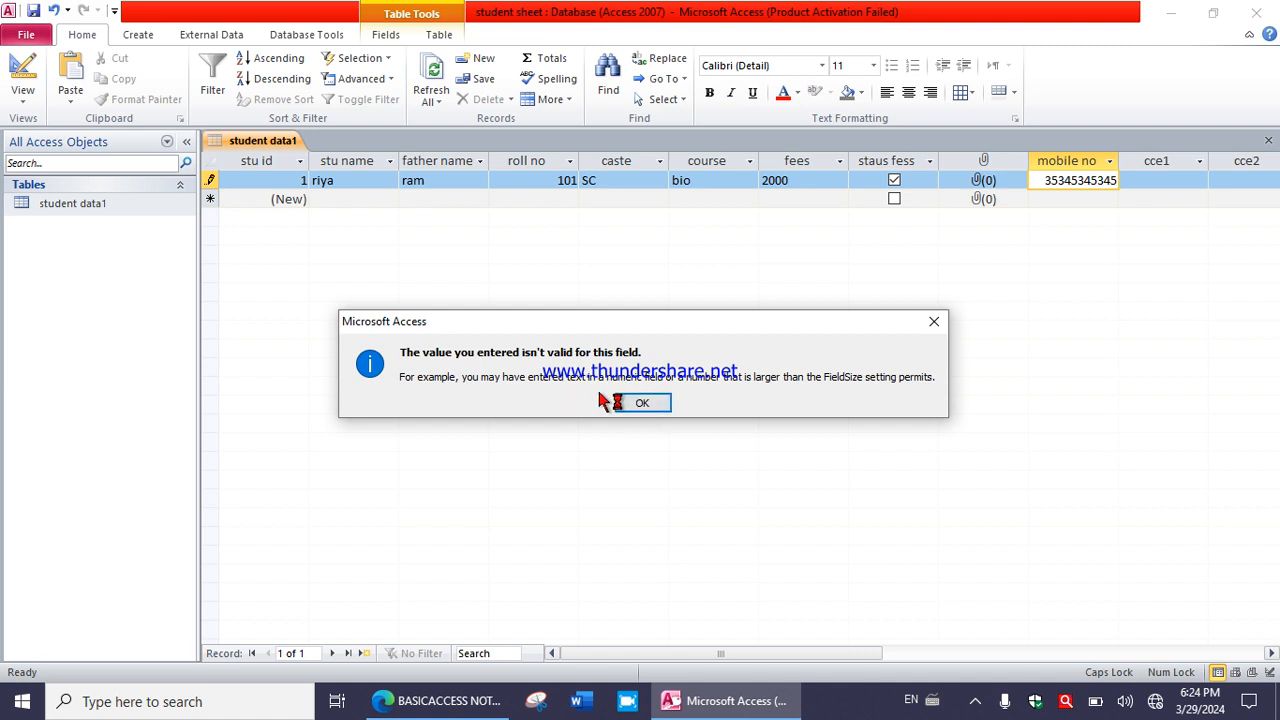
click(645, 404)
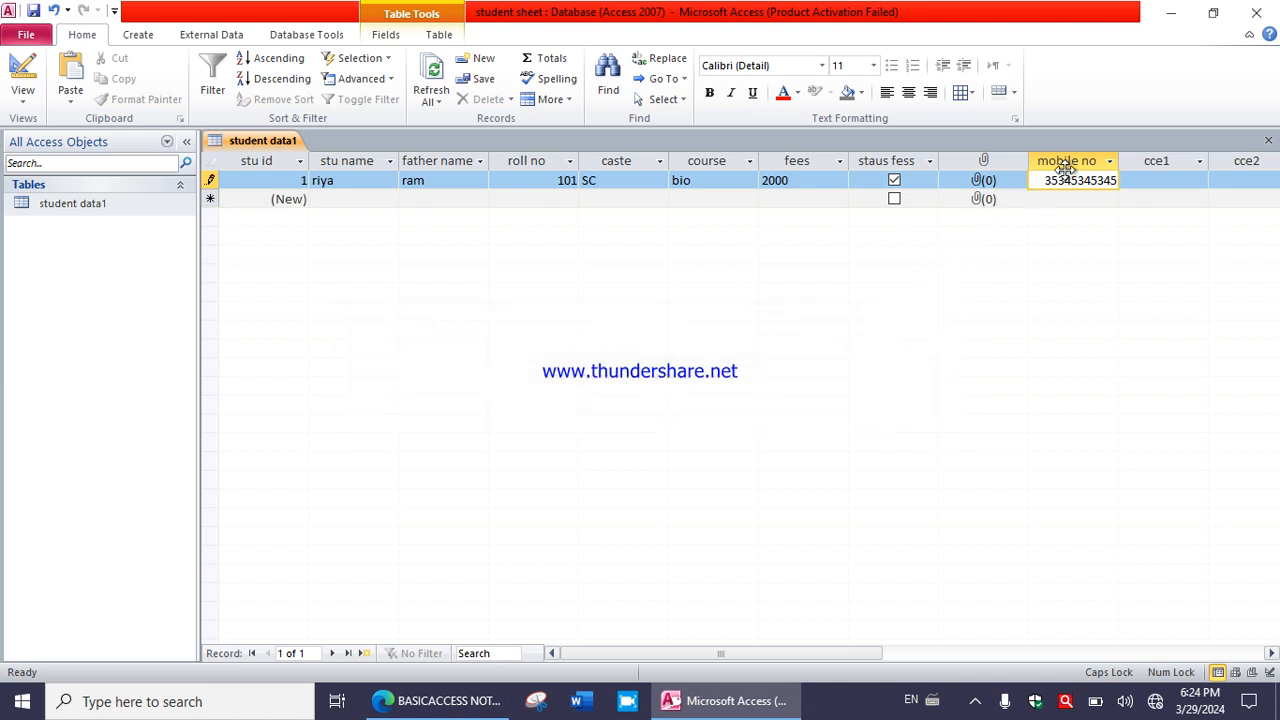
click(22, 90)
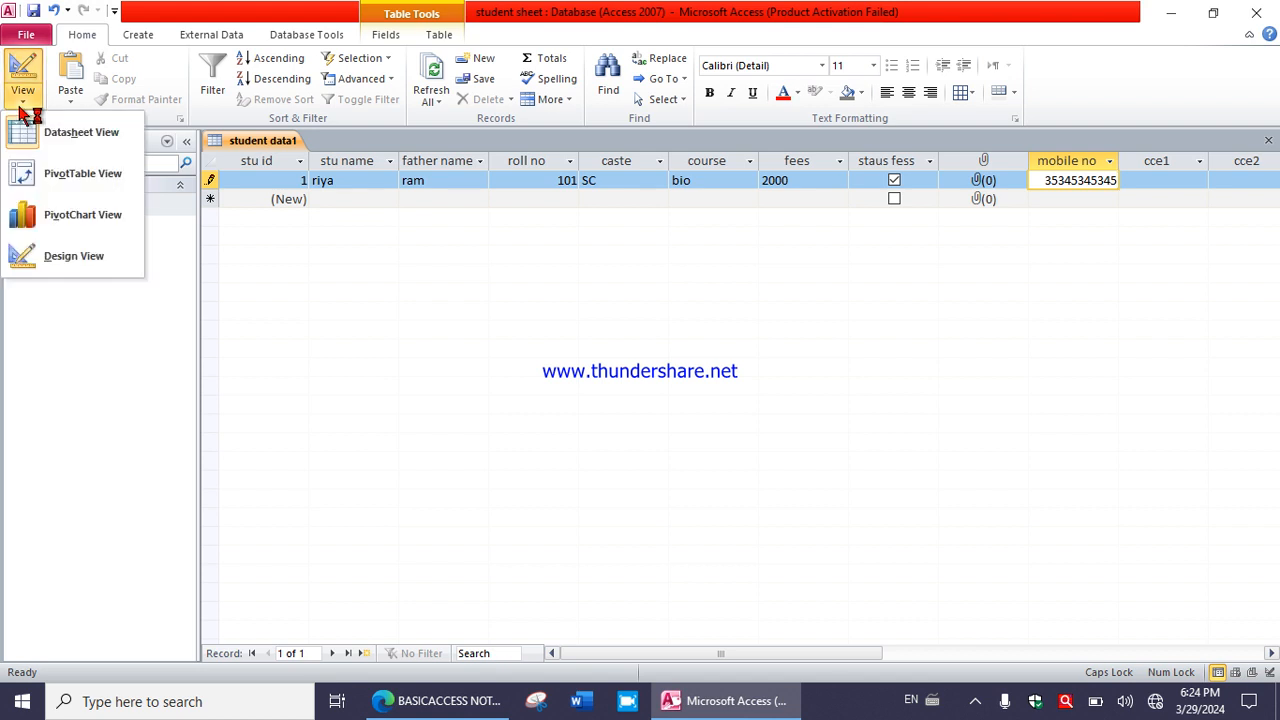
click(40, 257)
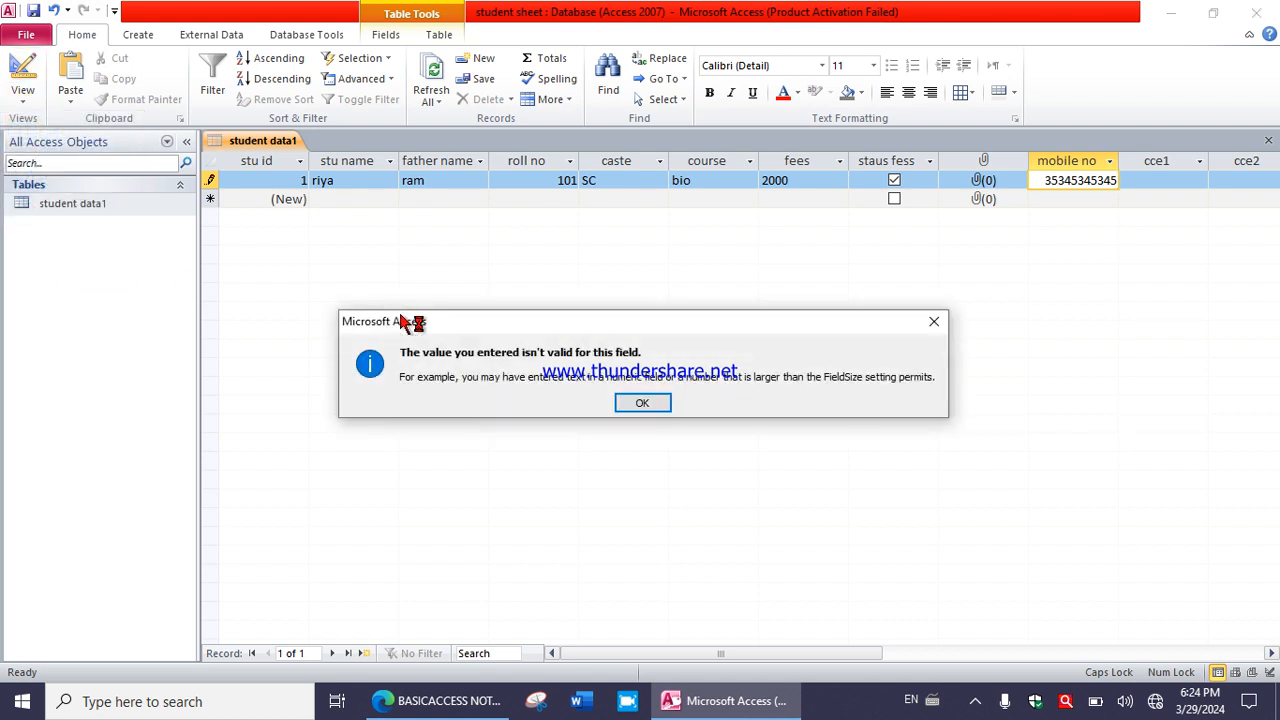
click(645, 404)
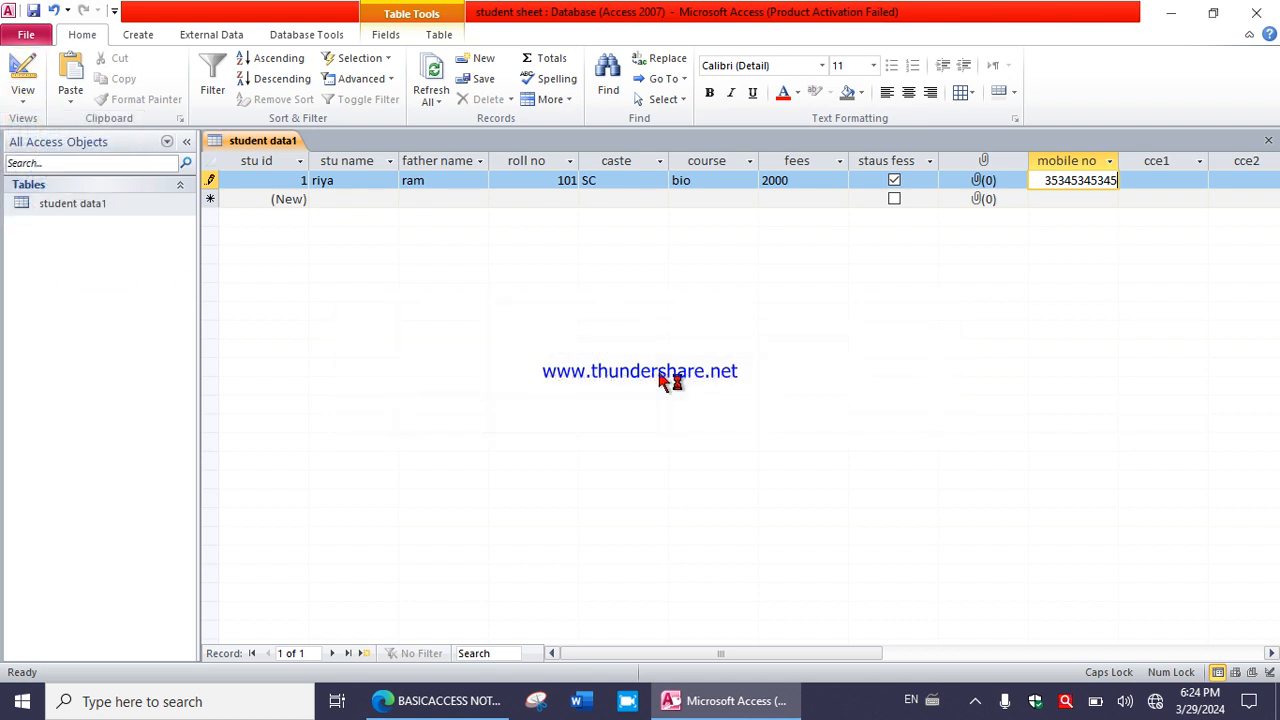
- Delete the first record's mobile number down to its first digit
key(BackSpace)
key(BackSpace)
key(BackSpace)
key(BackSpace)
key(BackSpace)
key(BackSpace)
key(BackSpace)
key(BackSpace)
key(BackSpace)
key(BackSpace)
right_click(1056, 155)
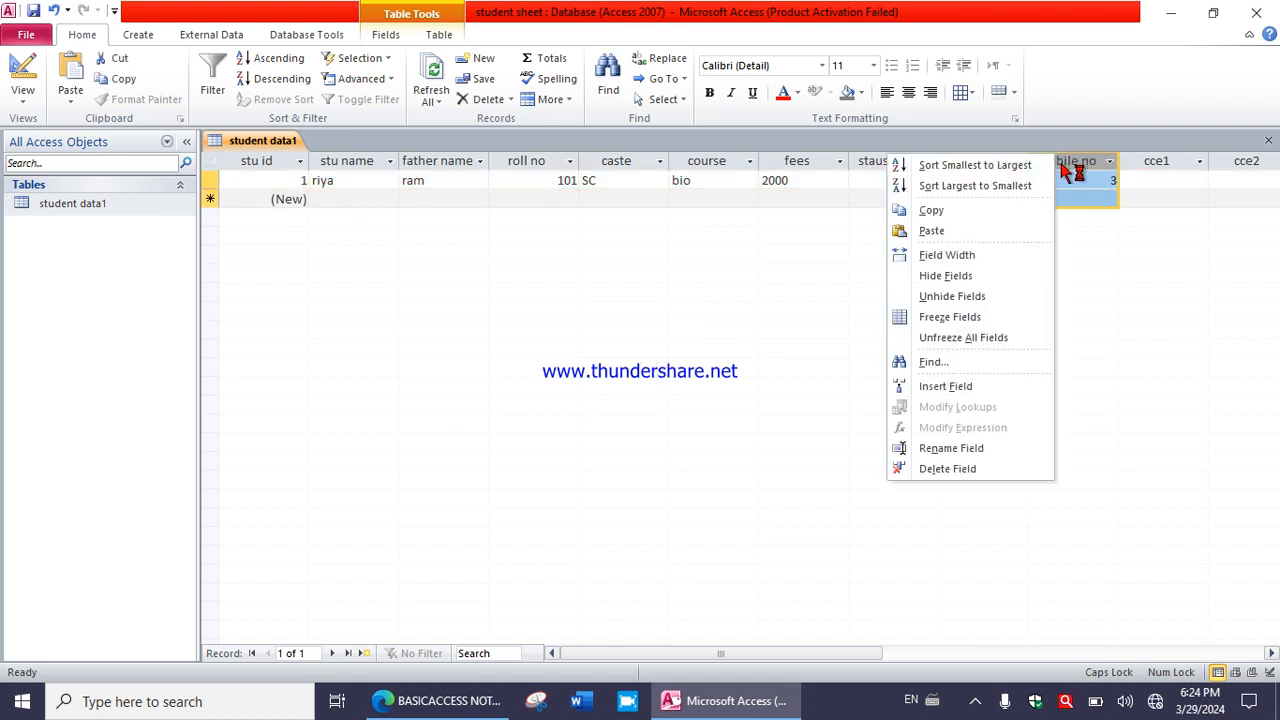
click(1089, 160)
right_click(1089, 160)
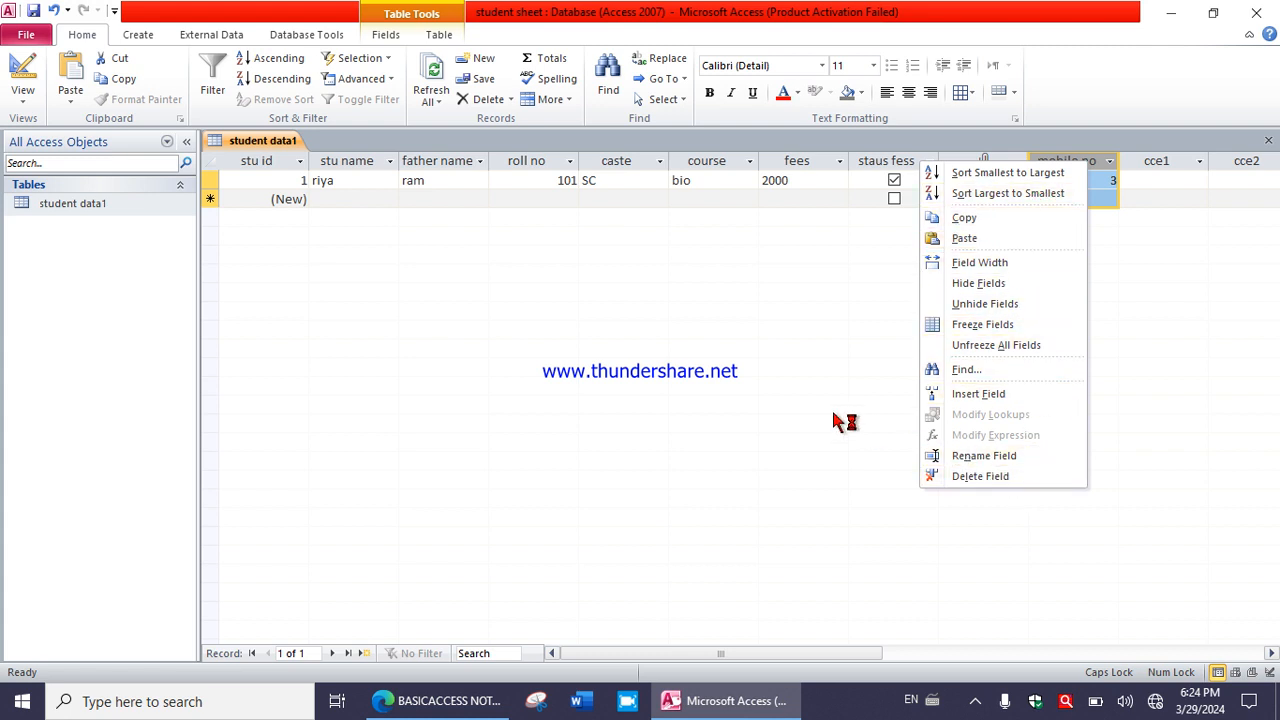
- Examine the data type choices for the mobile no field in Design View and return to Datasheet View
click(20, 104)
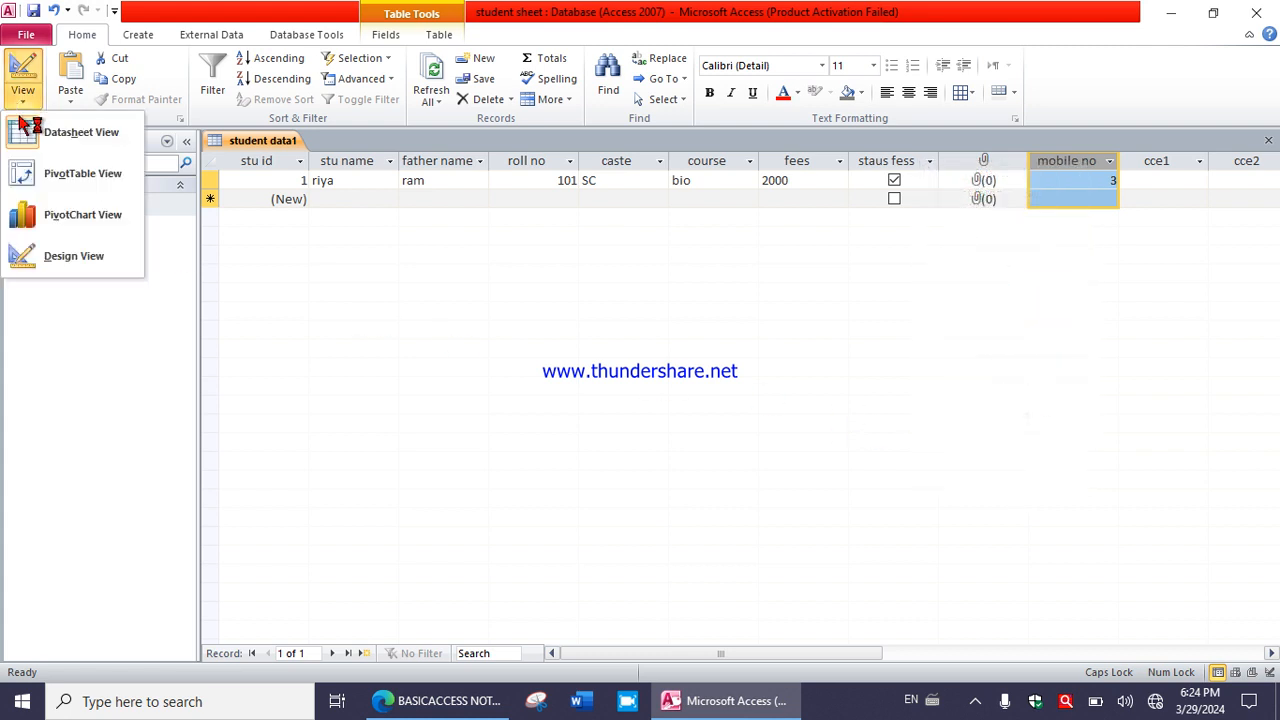
click(68, 258)
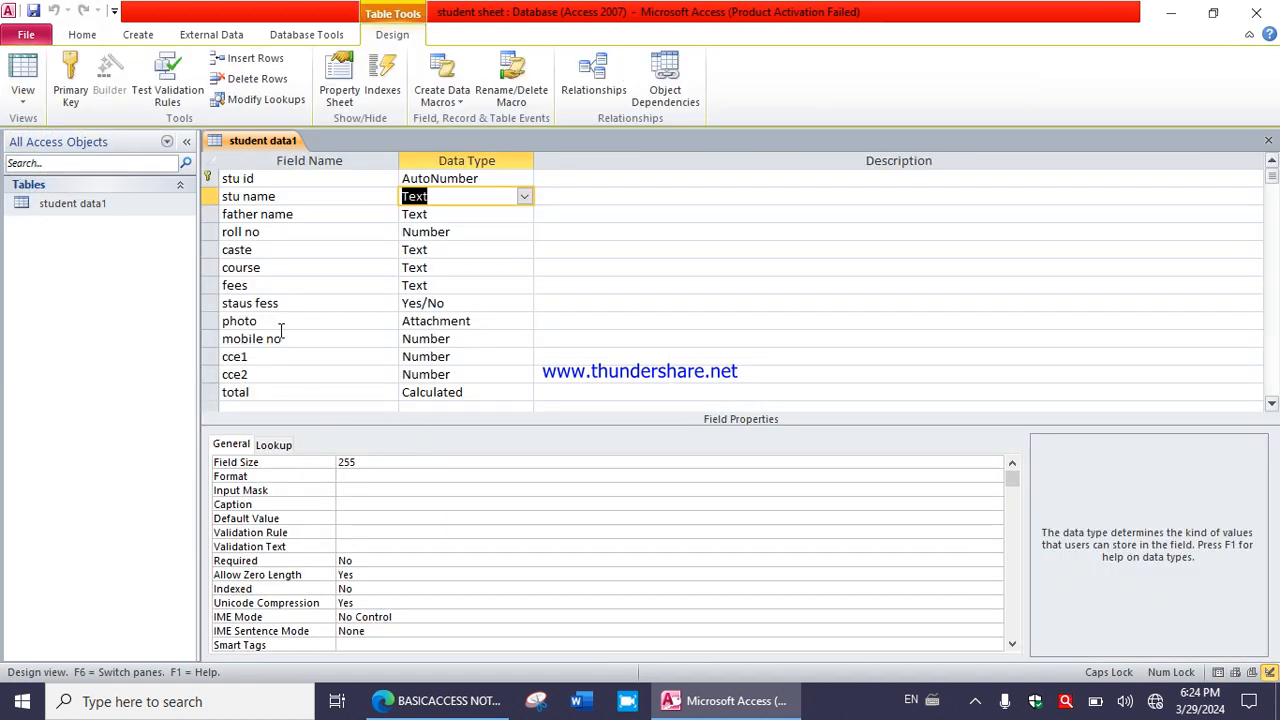
click(490, 339)
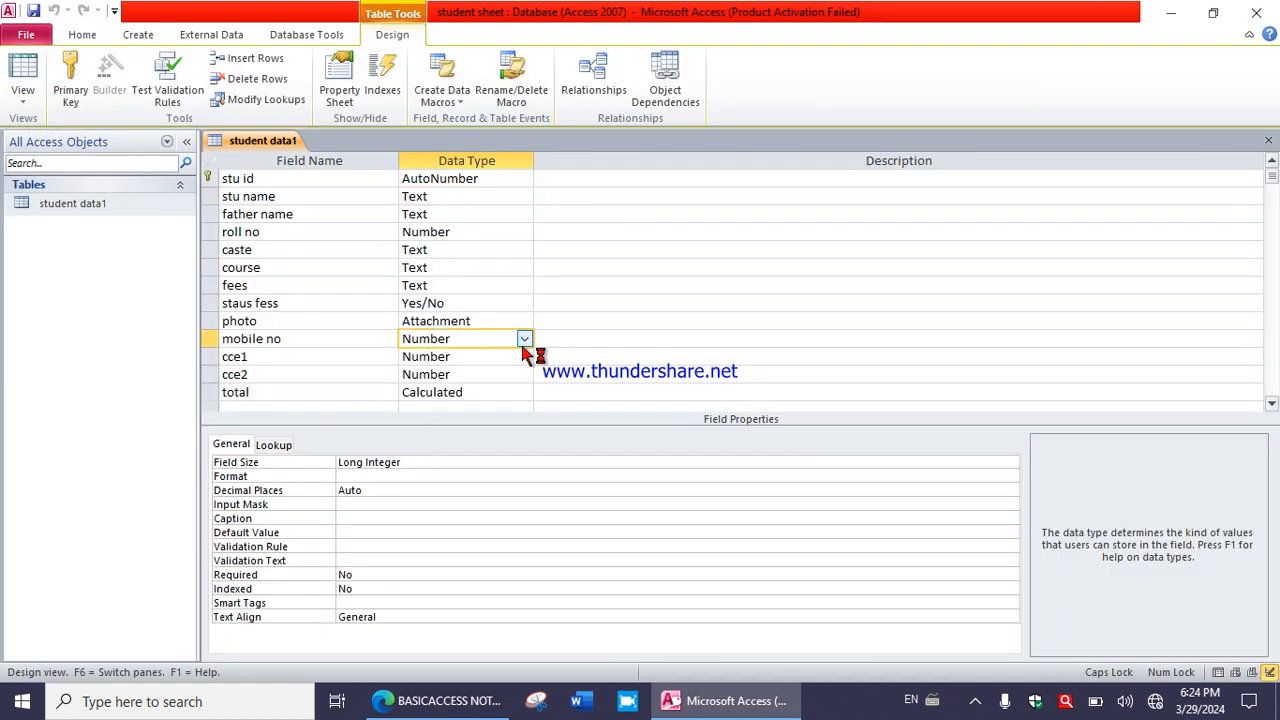
click(524, 340)
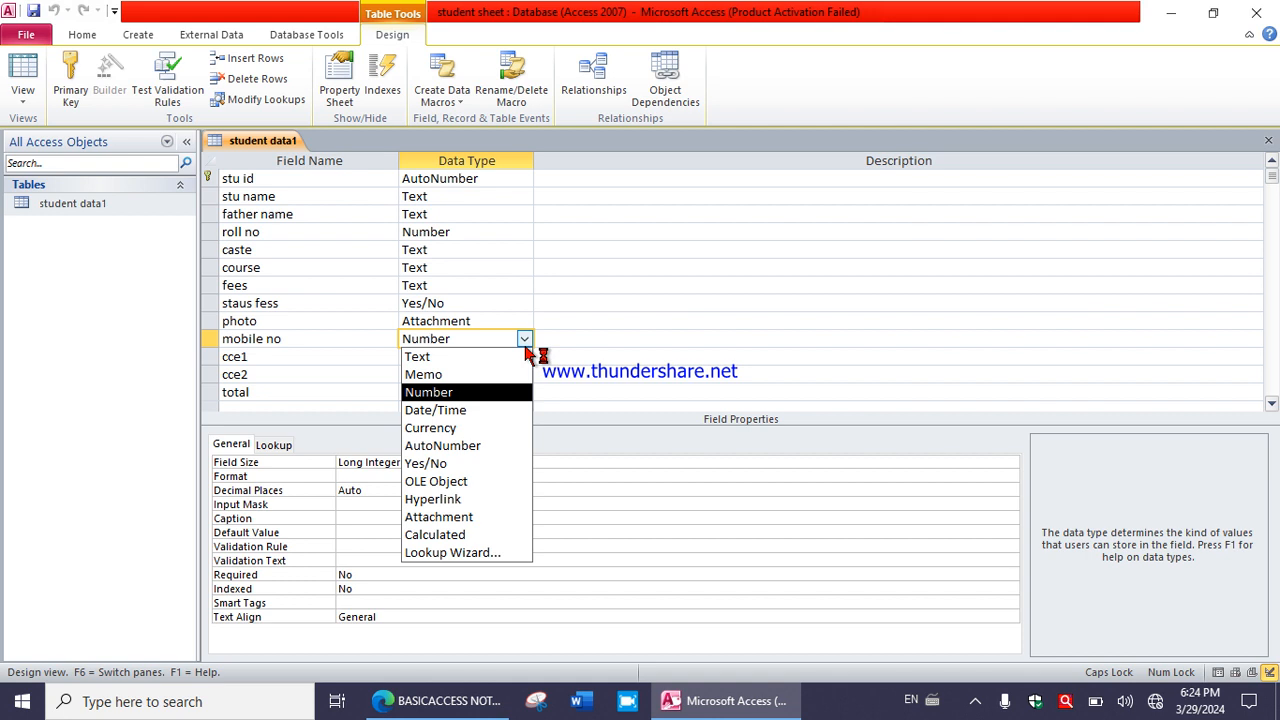
click(524, 340)
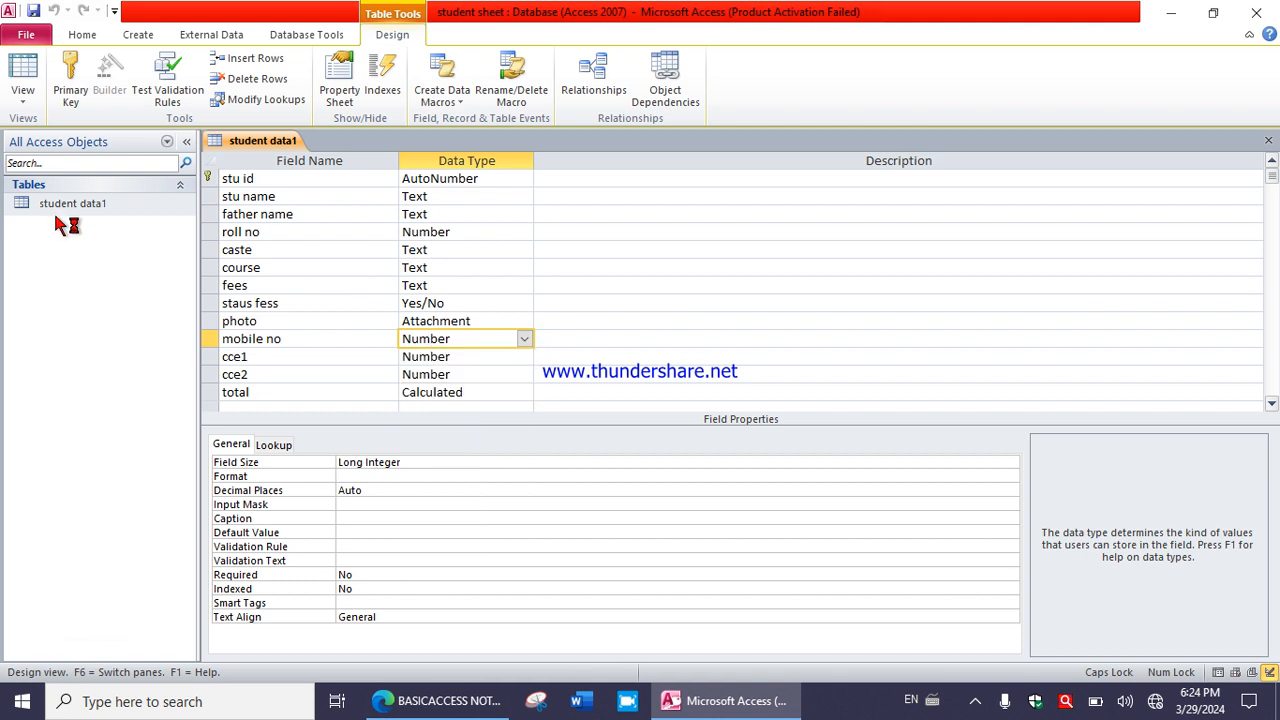
click(24, 100)
click(45, 130)
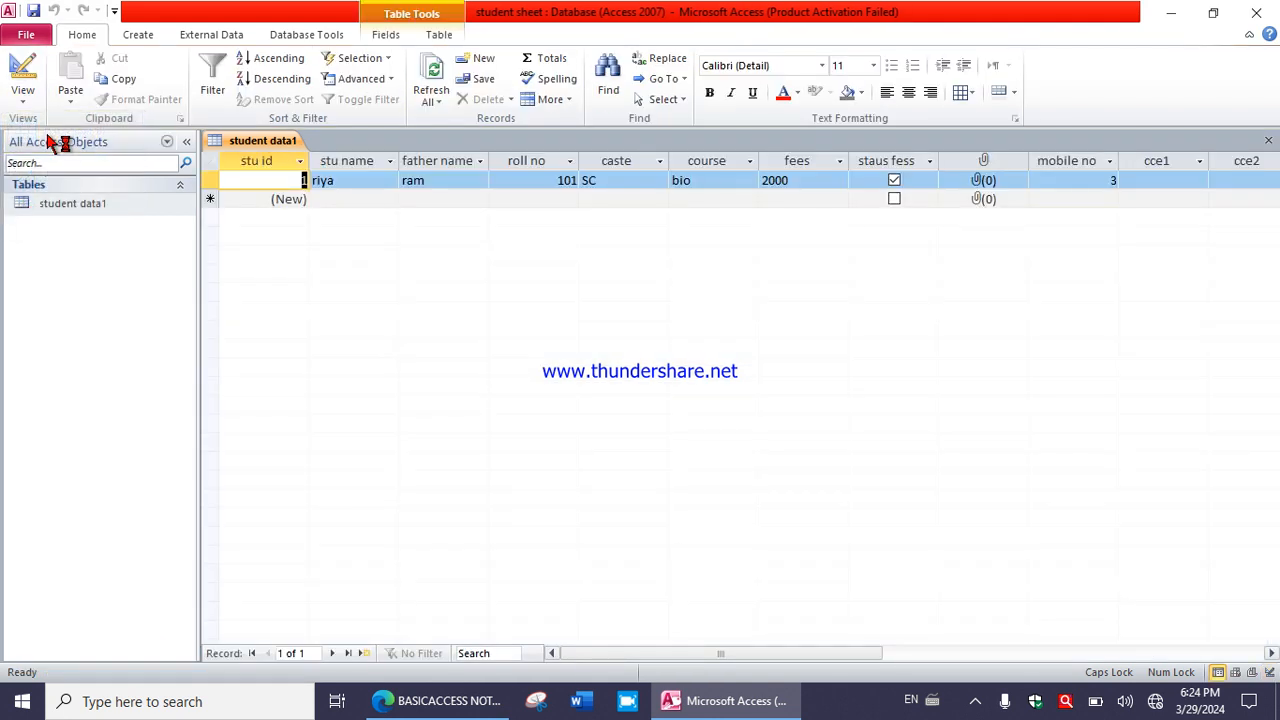
- Enter a shorter mobile number in the first record
click(1077, 181)
text(34343433)
click(1145, 179)
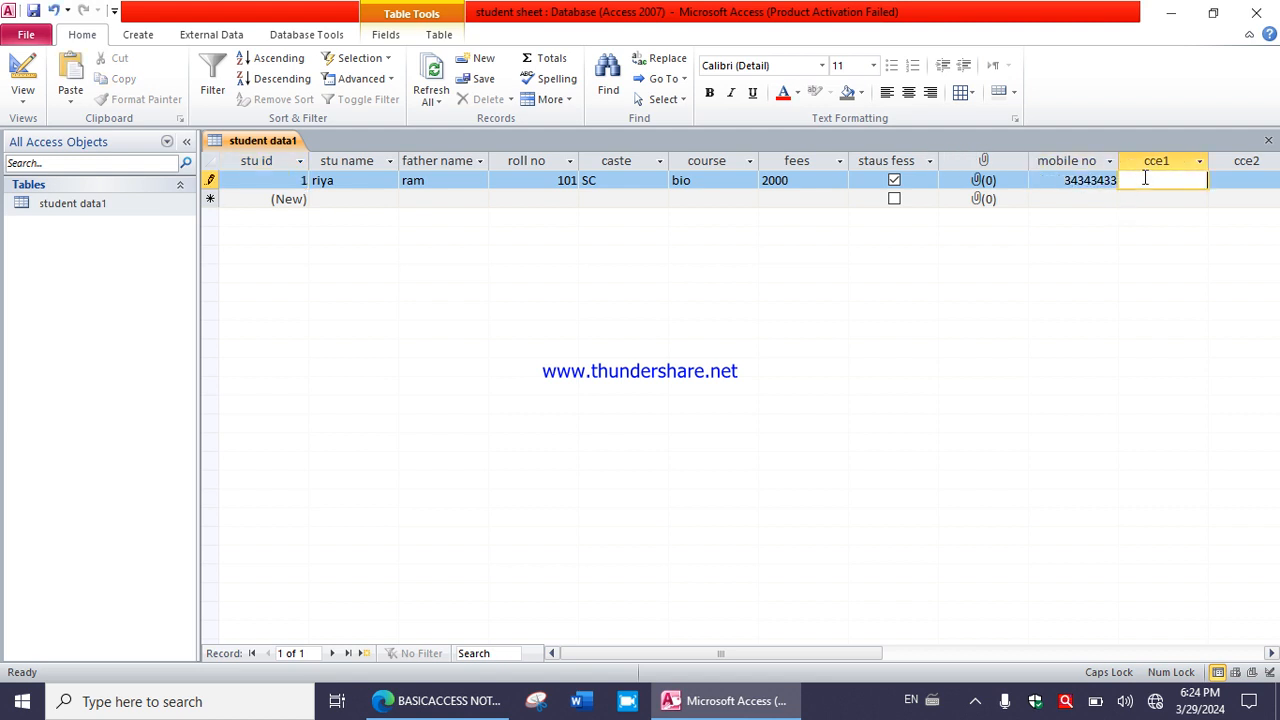
- Enter marks of 12 in cce1 and 11 in cce2 for the first record
text(12)
click(1234, 183)
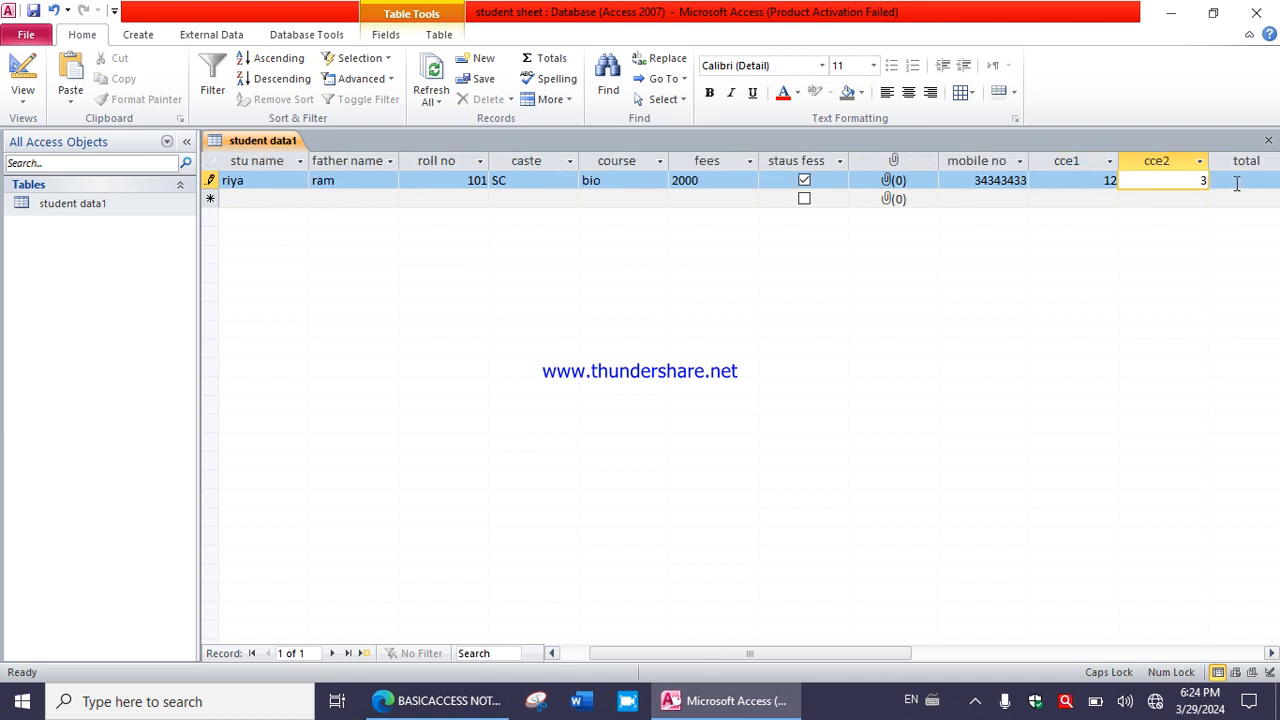
text(13`)
click(1237, 184)
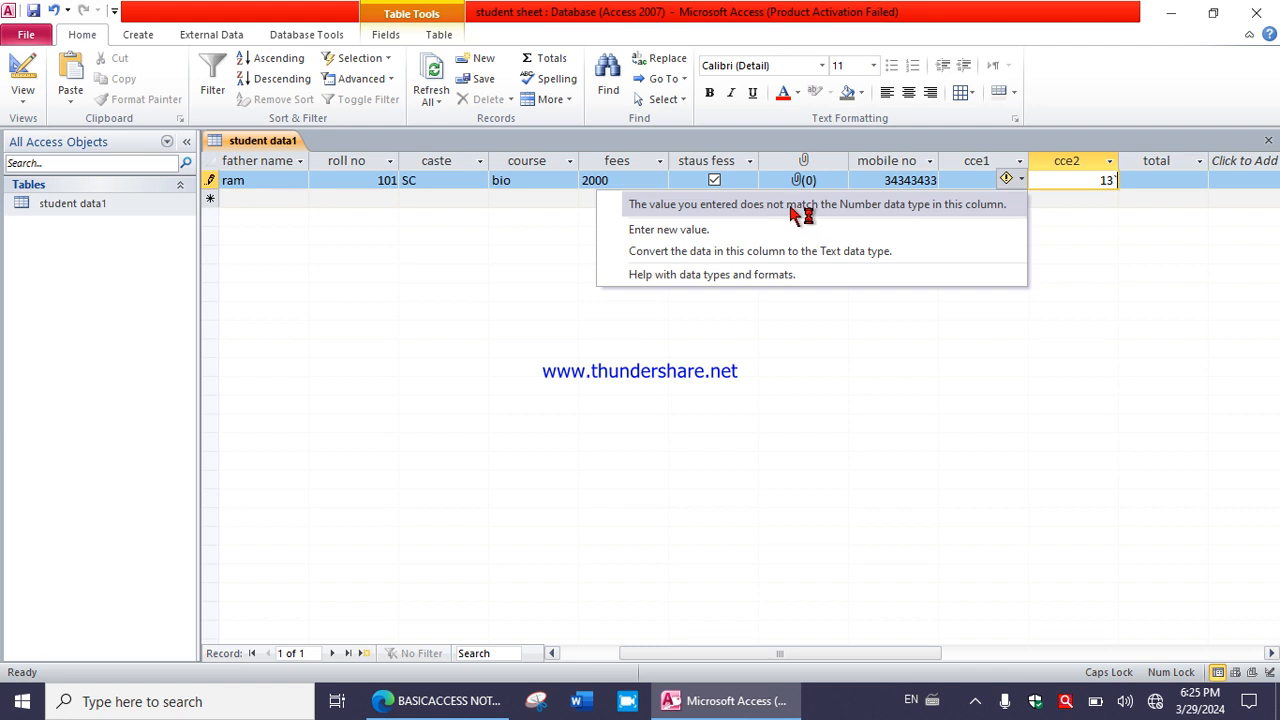
click(749, 231)
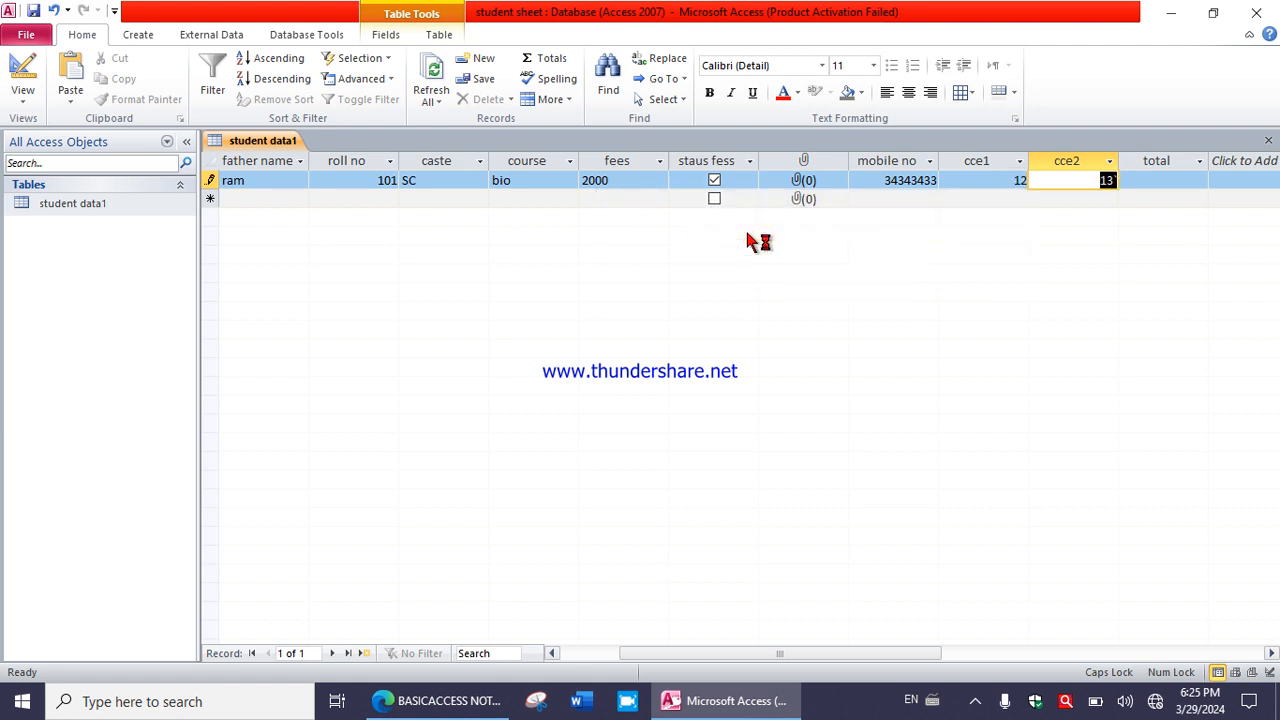
text(11)
click(1157, 179)
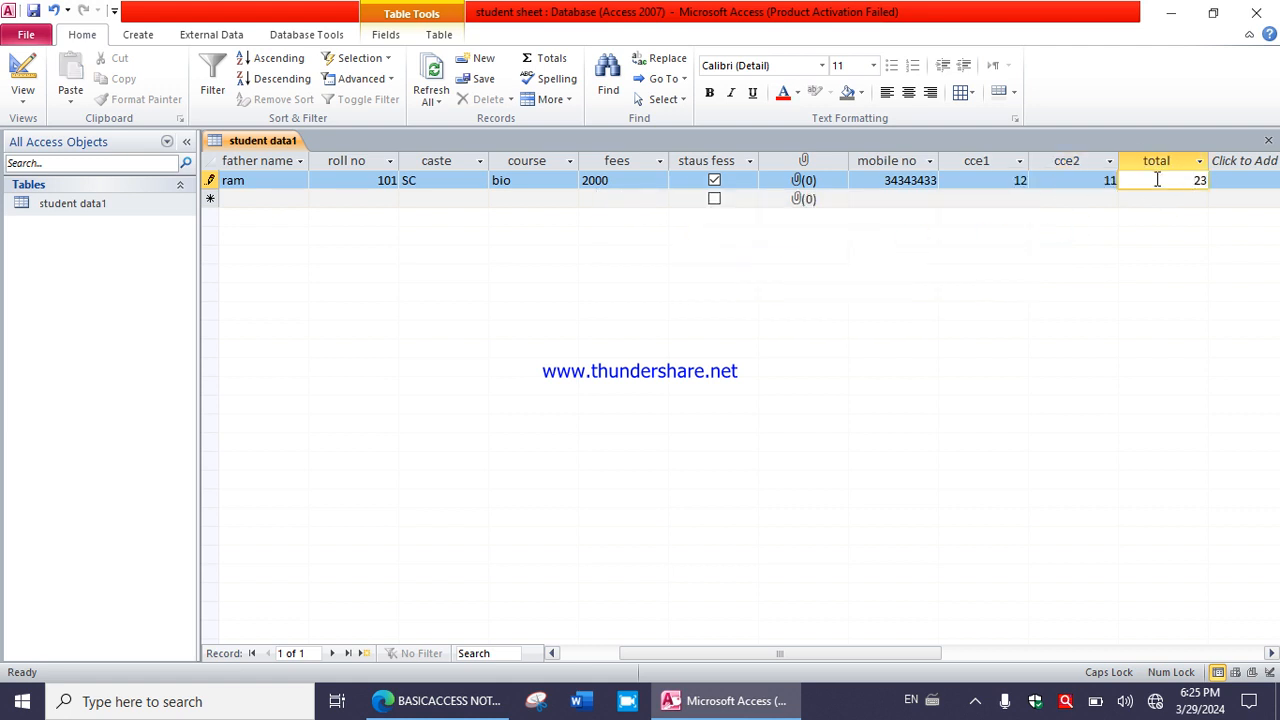
mouse_move(910, 653)
mouse_down()
mouse_move(1006, 657)
mouse_move(883, 665)
mouse_move(915, 663)
mouse_up()
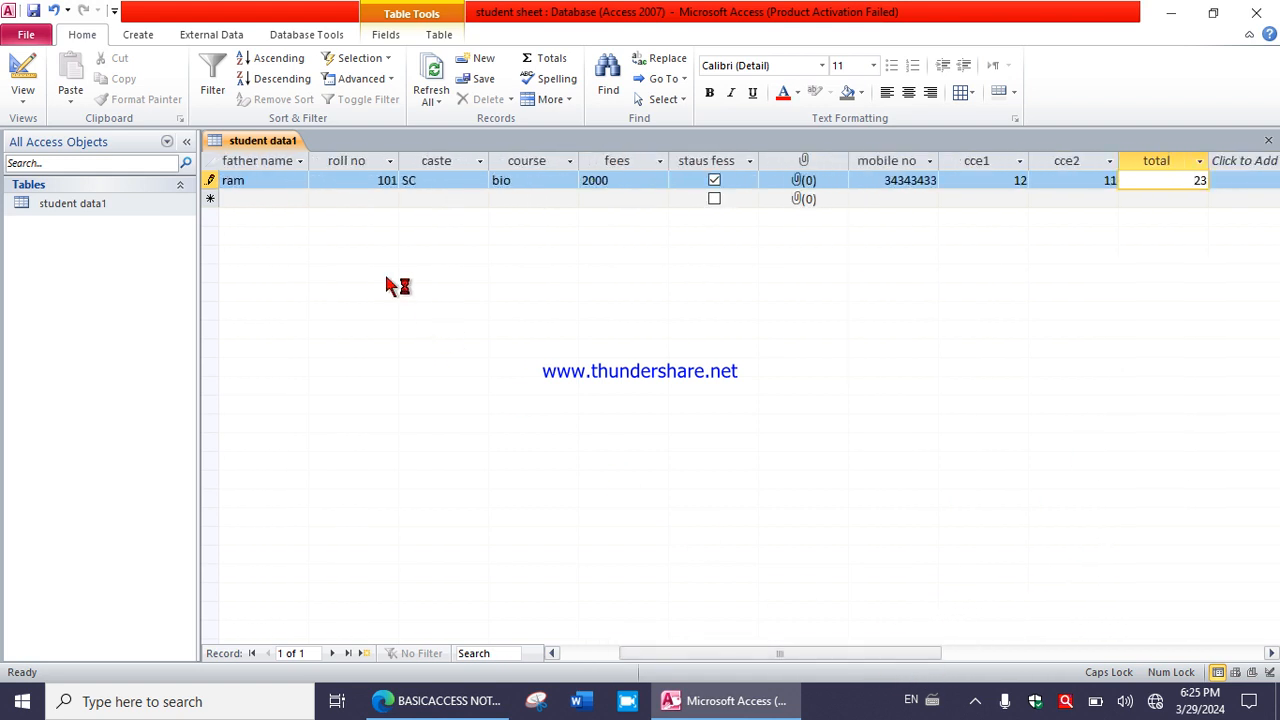
- Start the second record with the student's name, the father's name, roll no 102 and caste ST
click(262, 200)
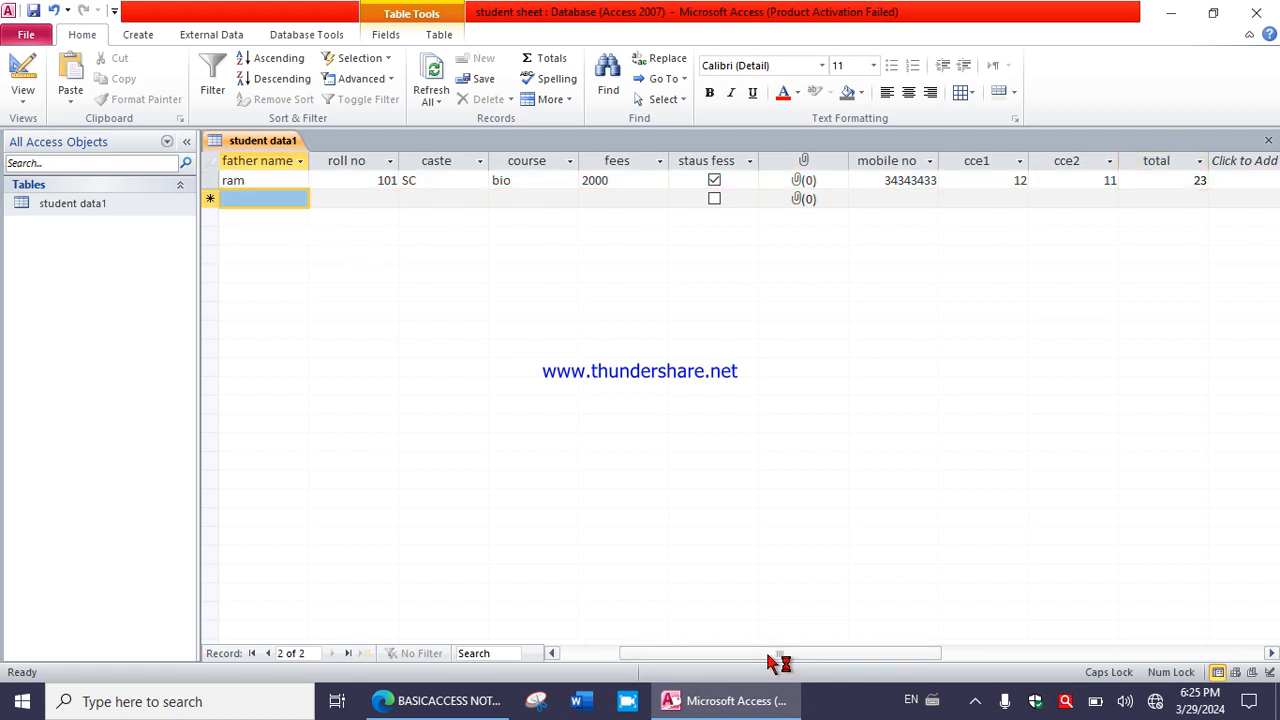
drag(771, 660, 711, 662)
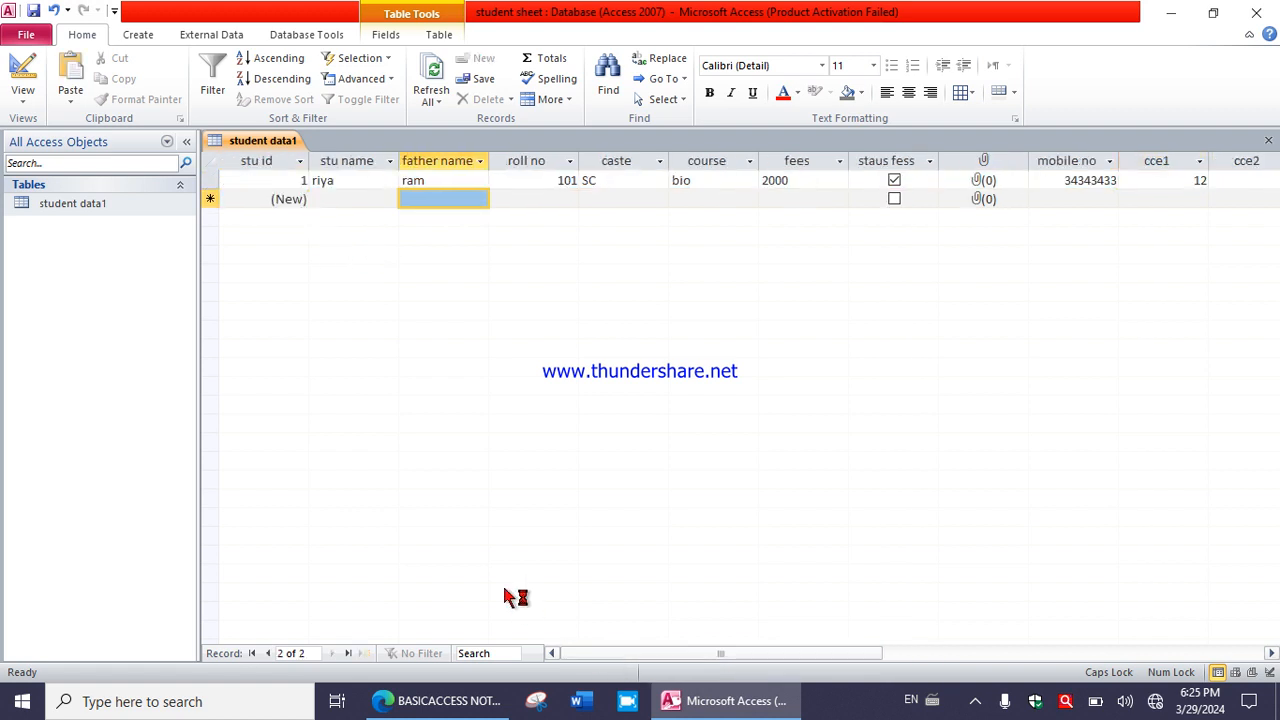
click(298, 200)
key(2)
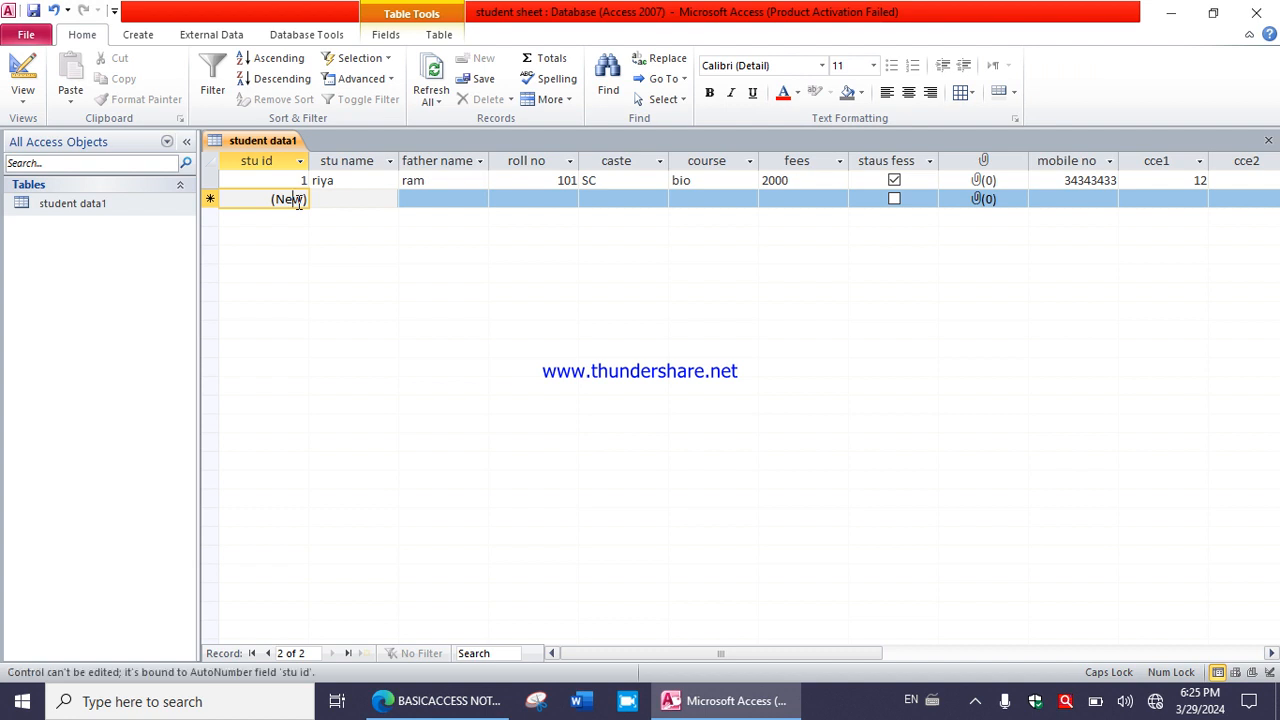
click(344, 200)
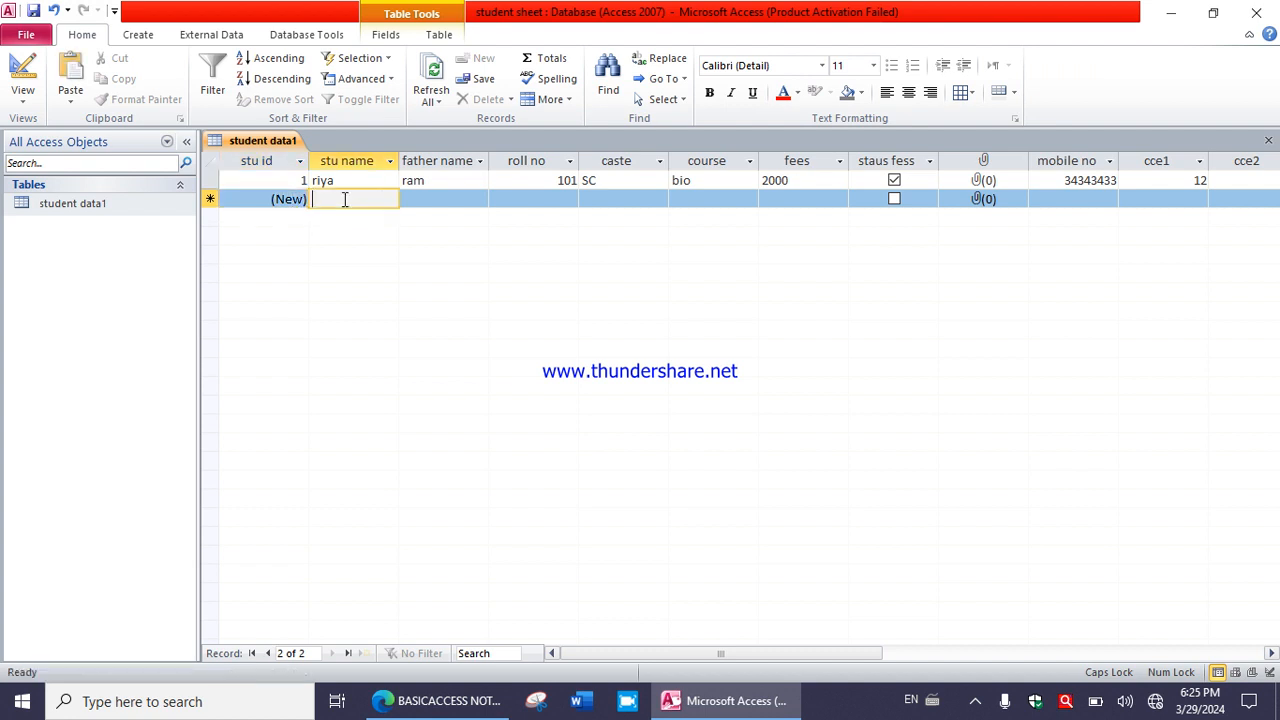
text(POOJA)
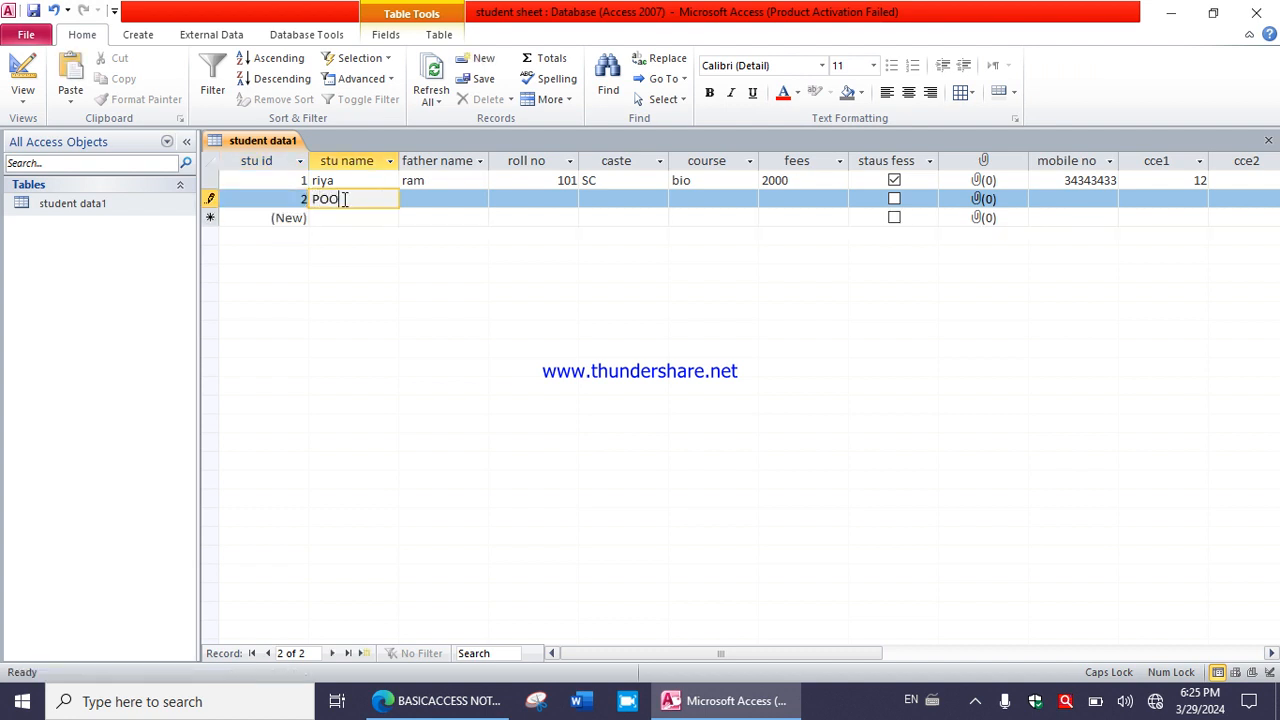
key(Tab)
text(JHGJHG)
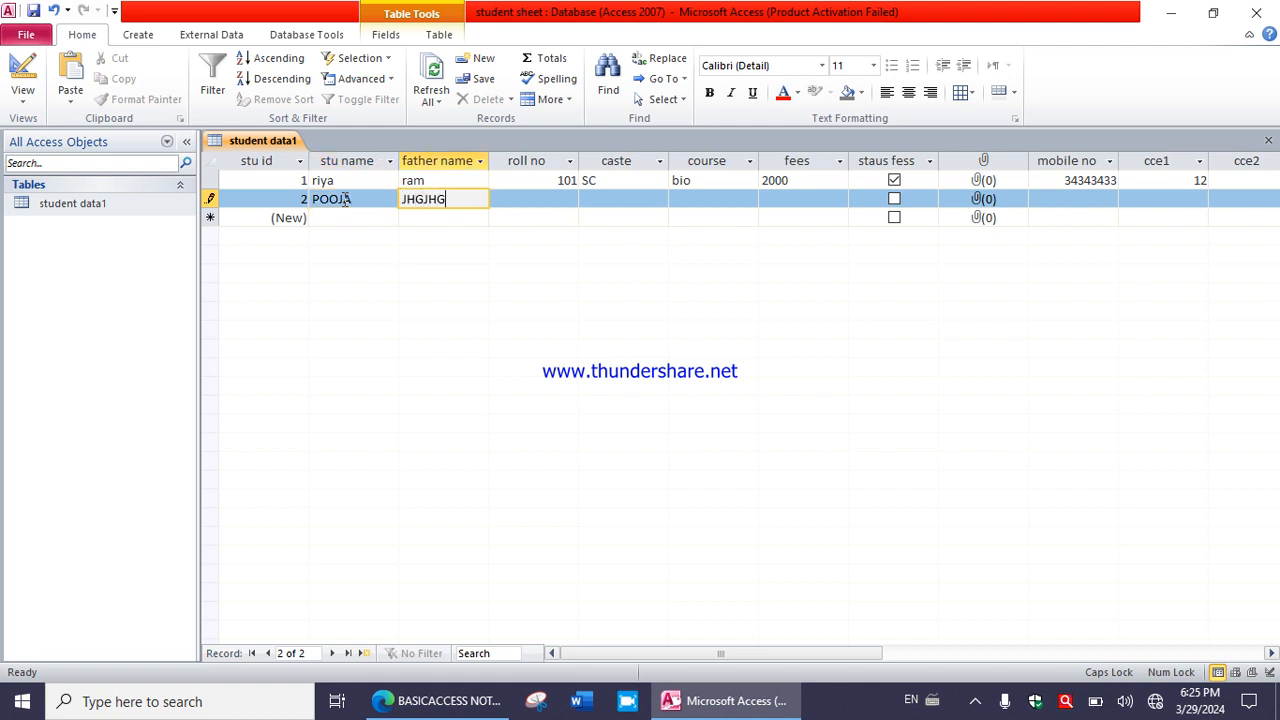
key(Tab)
text(102)
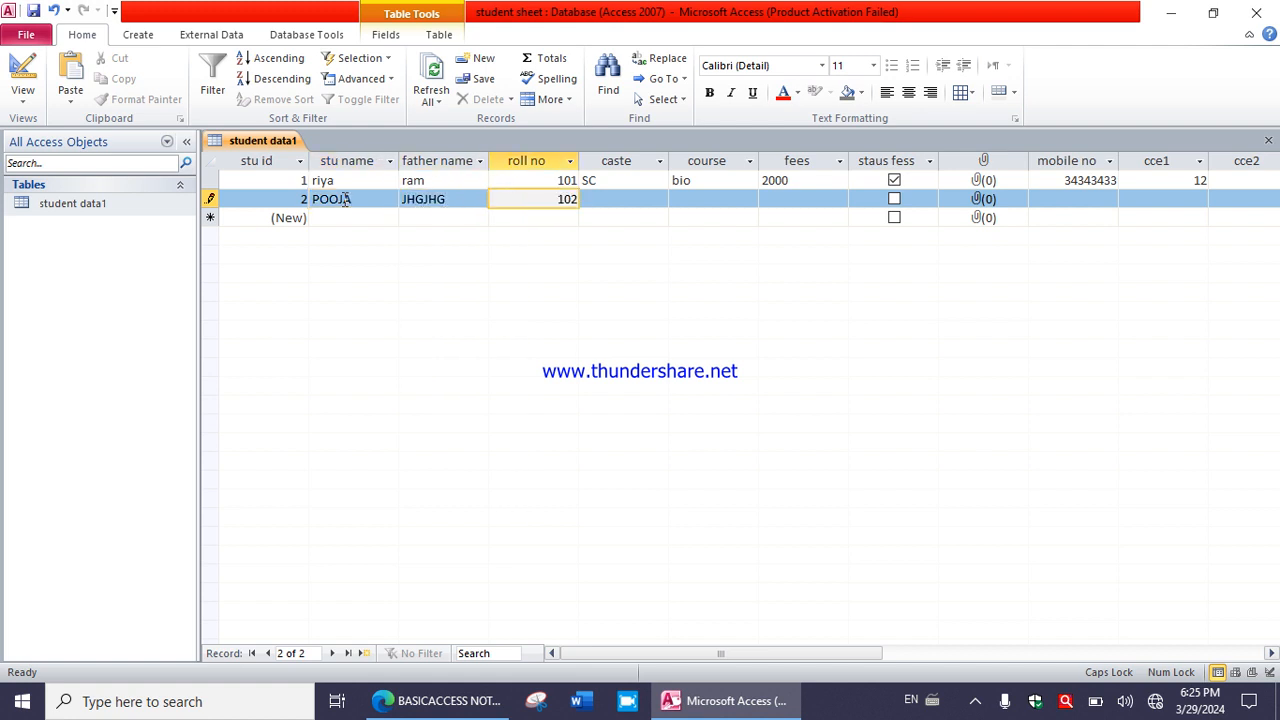
key(Tab)
text(ST)
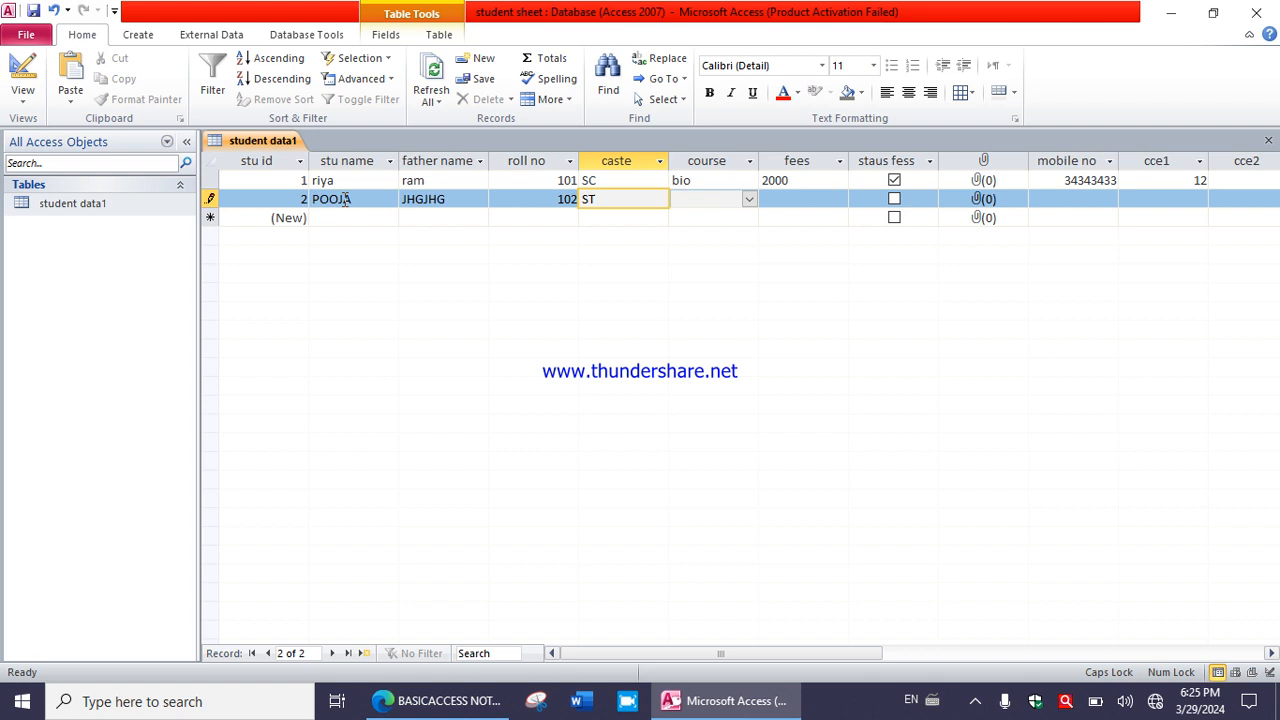
- Set the second record's course to arts and its fees to 4000
key(Tab)
text(arts)
click(791, 198)
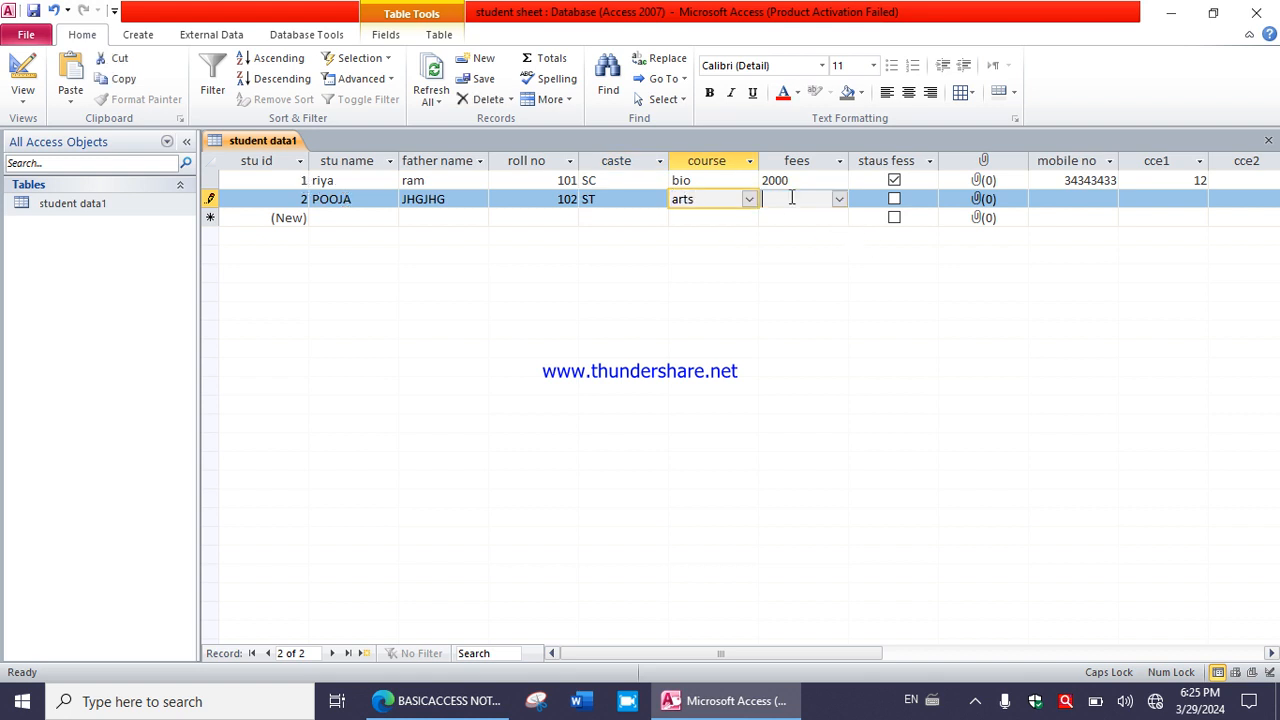
click(840, 199)
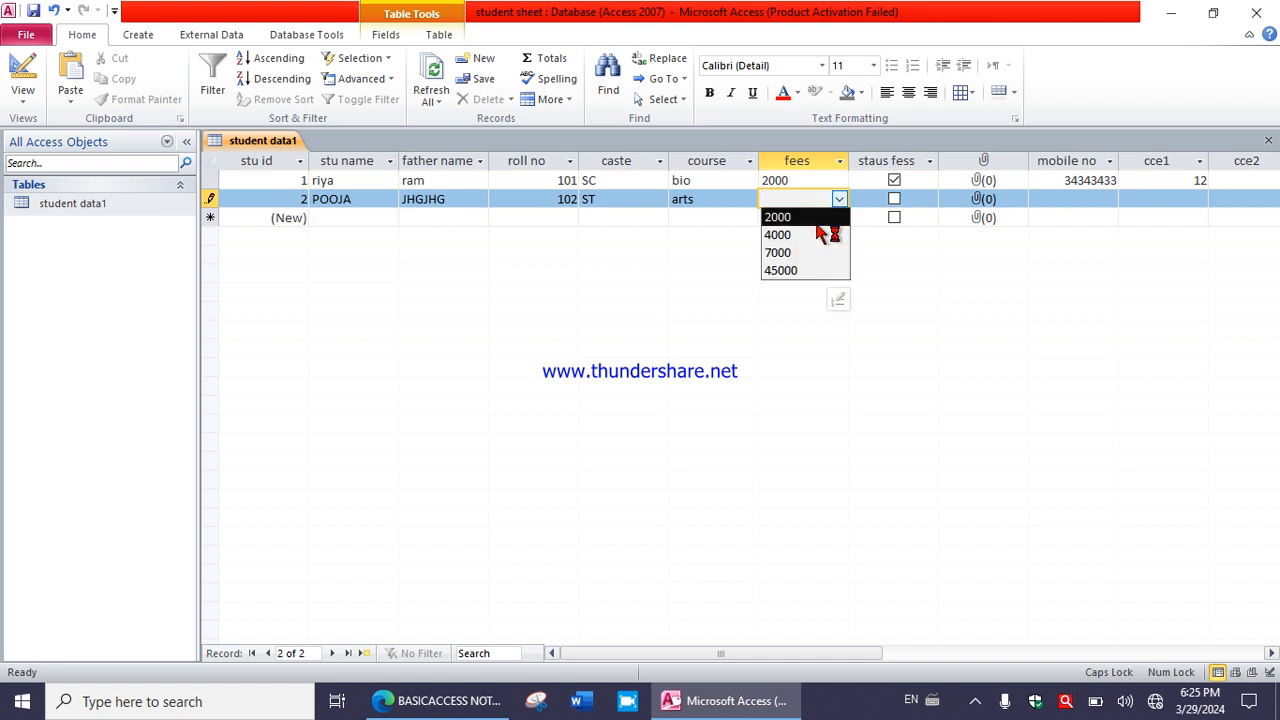
click(800, 237)
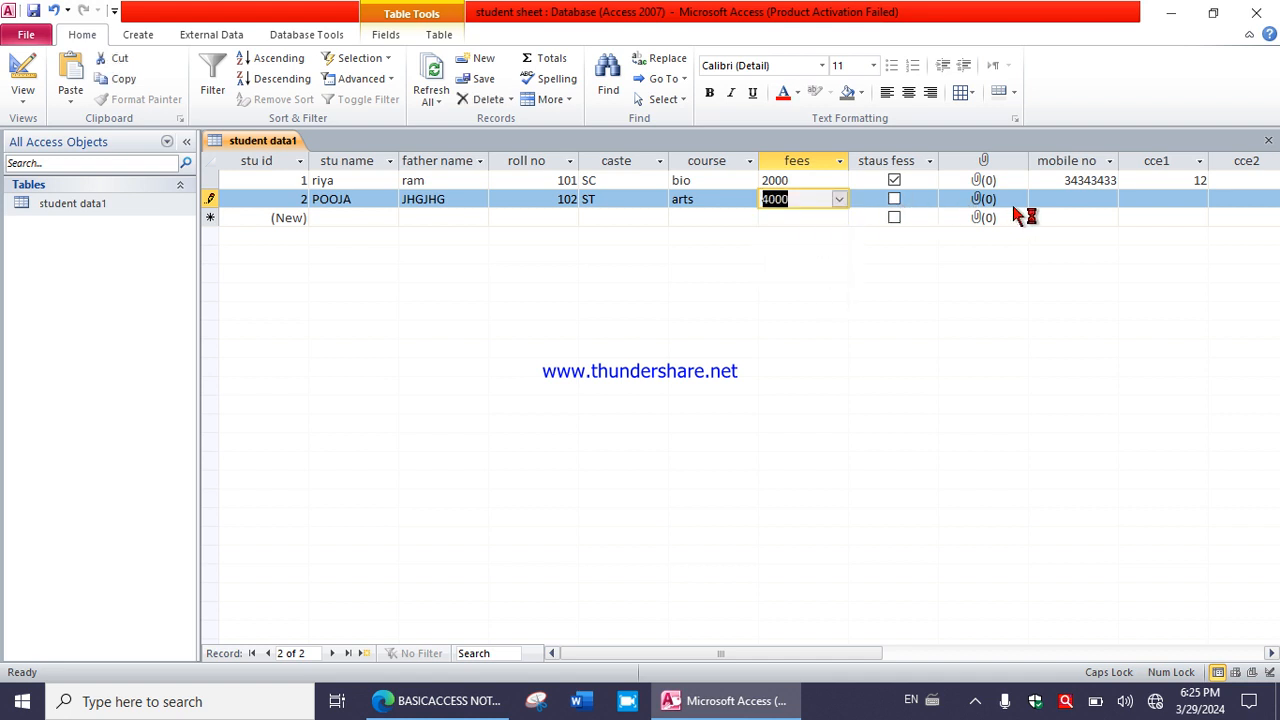
- Enter the second record's mobile number, and marks of 13 in cce1 and 10 in cce2
click(1066, 198)
text(435)
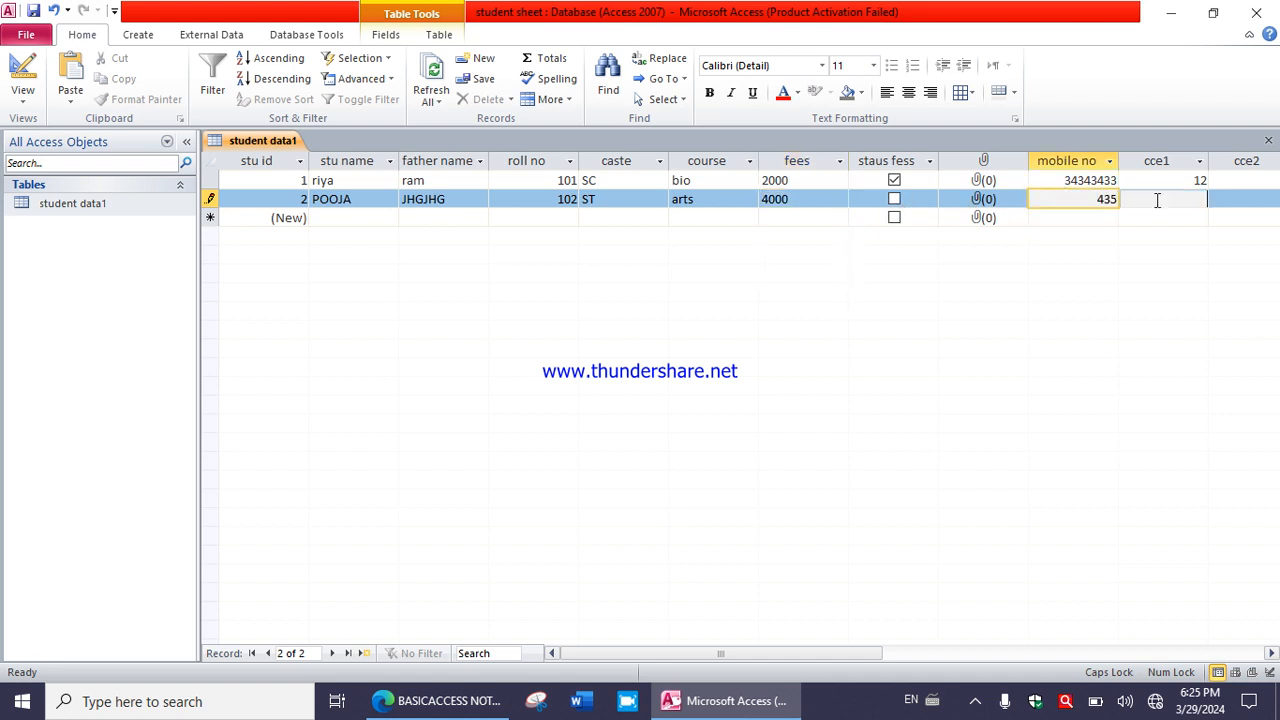
click(1157, 200)
text(13)
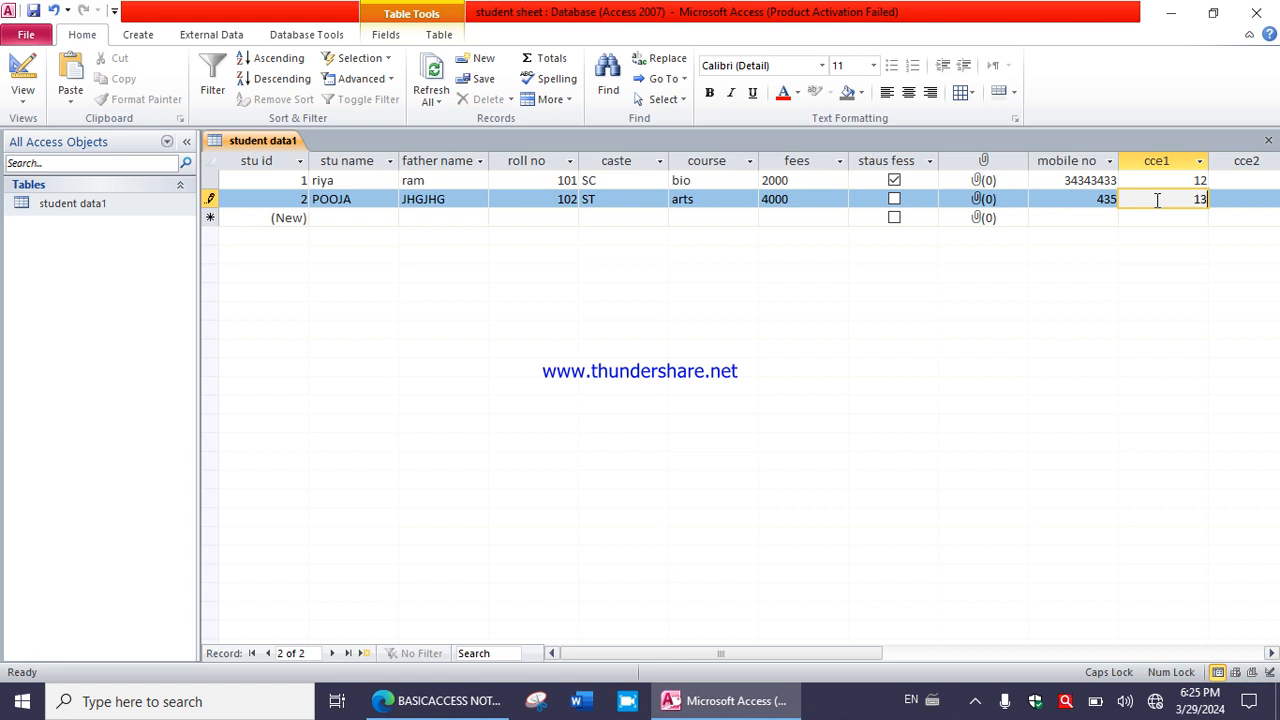
key(Tab)
text(10)
key(Tab)
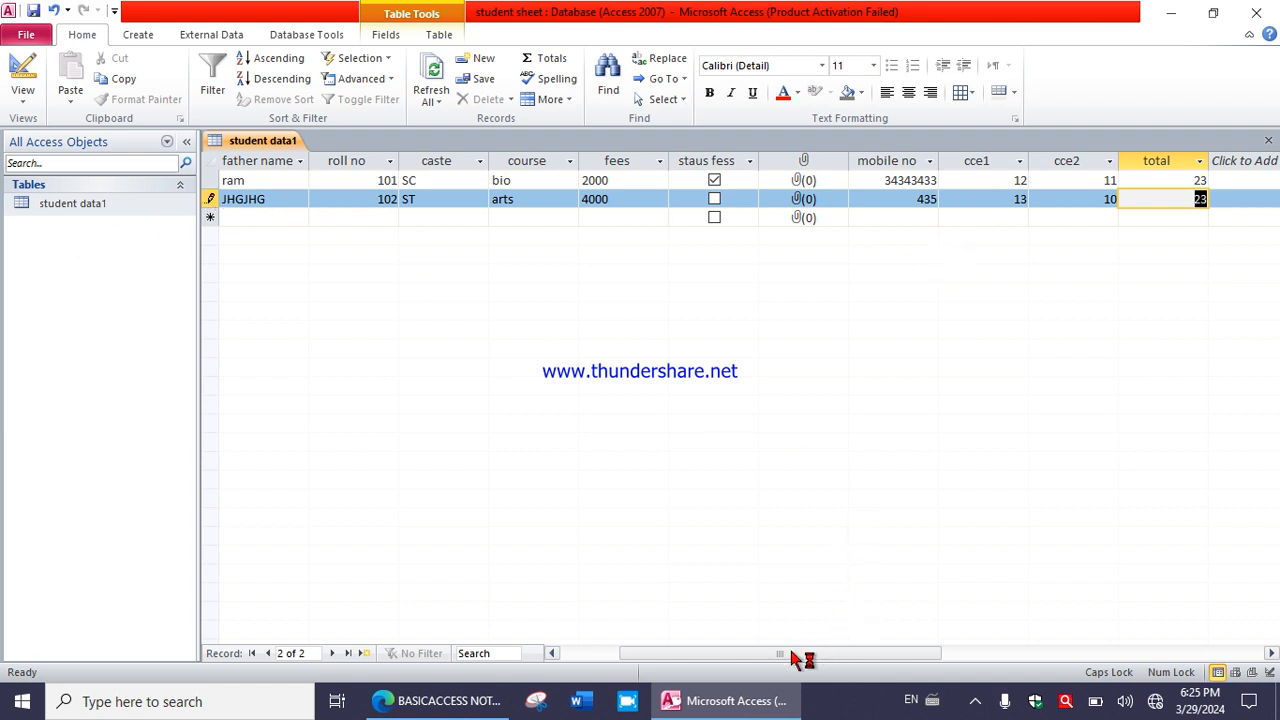
- Start the third record with the student's name and the father's name, correcting the student's name
drag(800, 655, 740, 655)
click(352, 220)
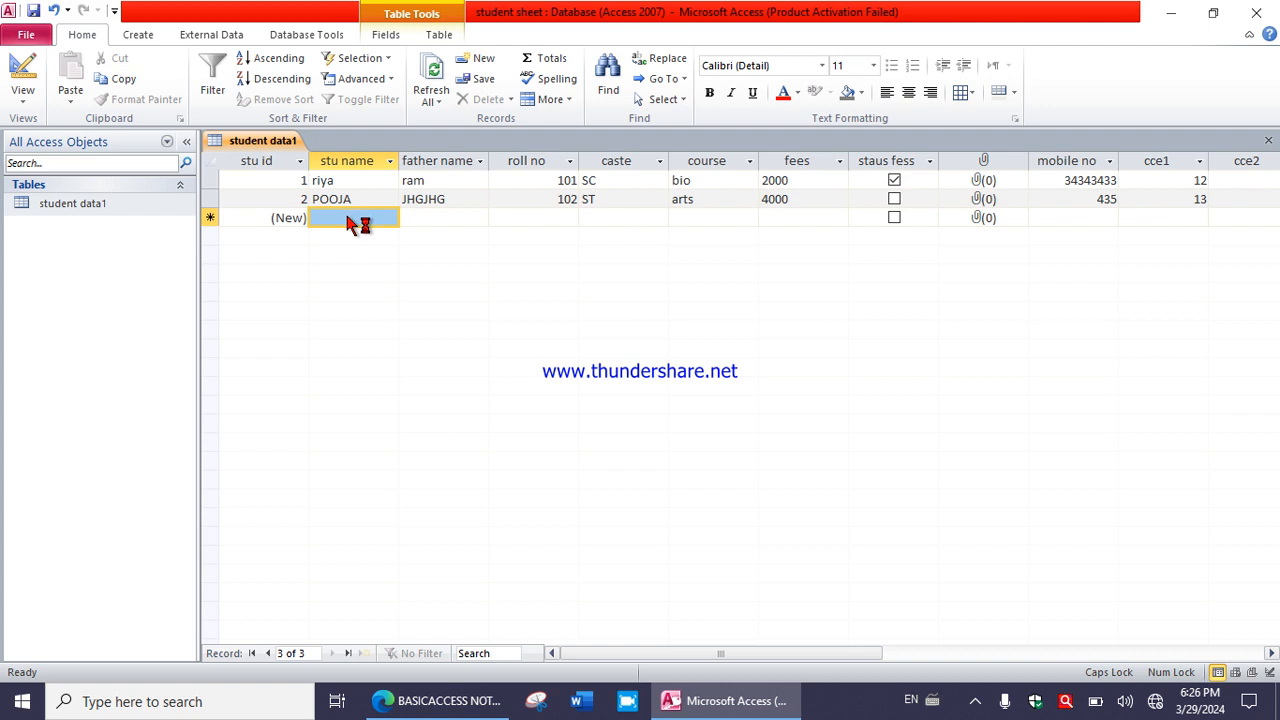
text(RIYA)
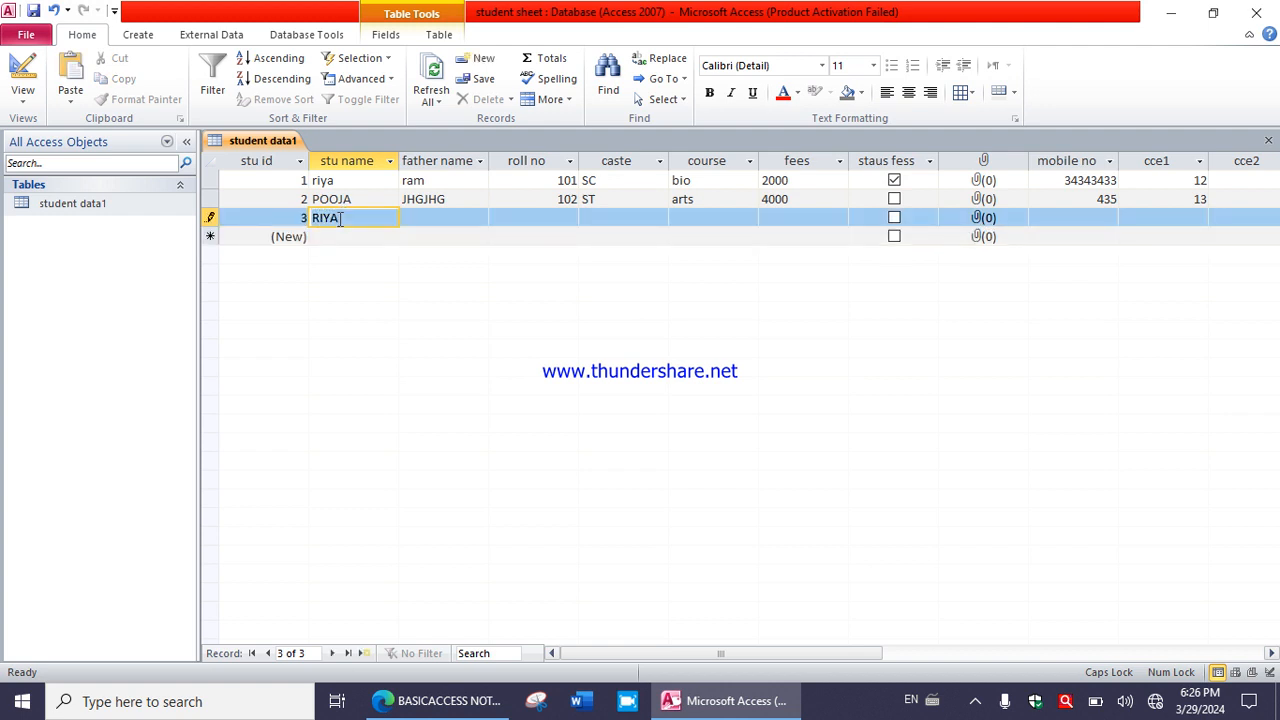
key(Tab)
text(GHJGJHG)
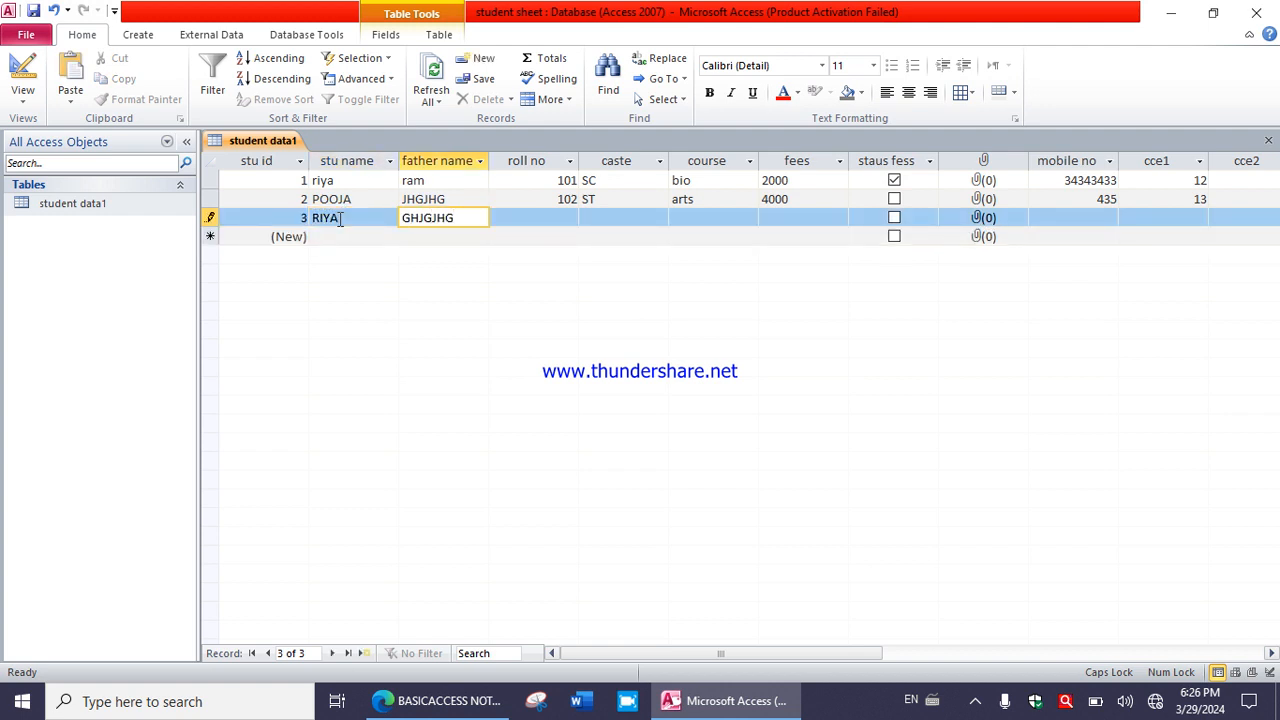
click(340, 218)
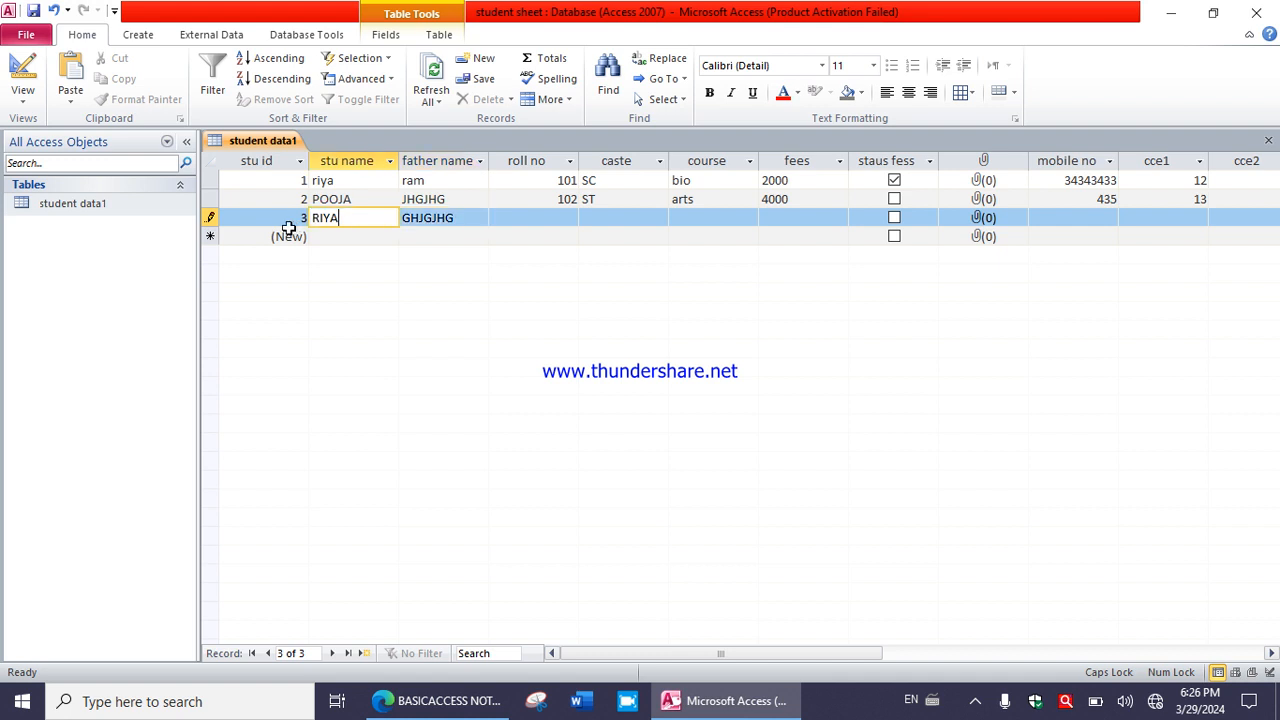
key(BackSpace)
key(BackSpace)
key(BackSpace)
text(ITU)
key(Tab)
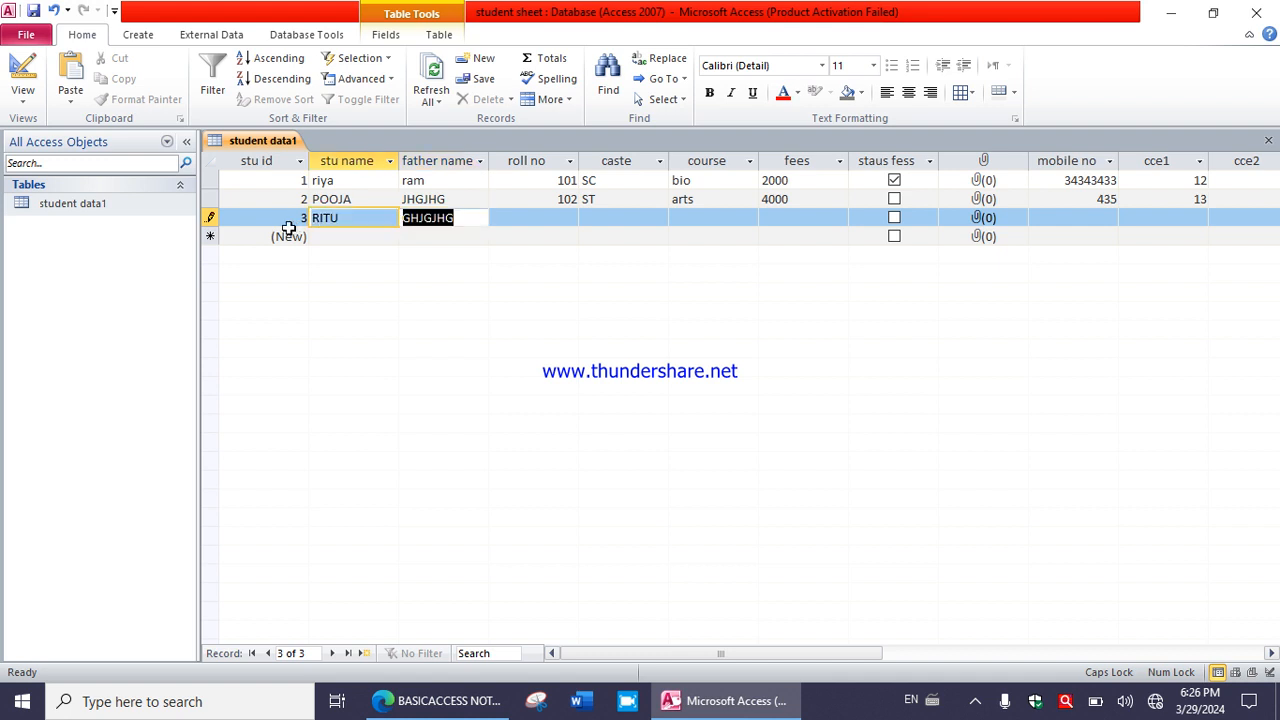
- Enter roll no 103 and caste SC for the third record
key(Tab)
text(103)
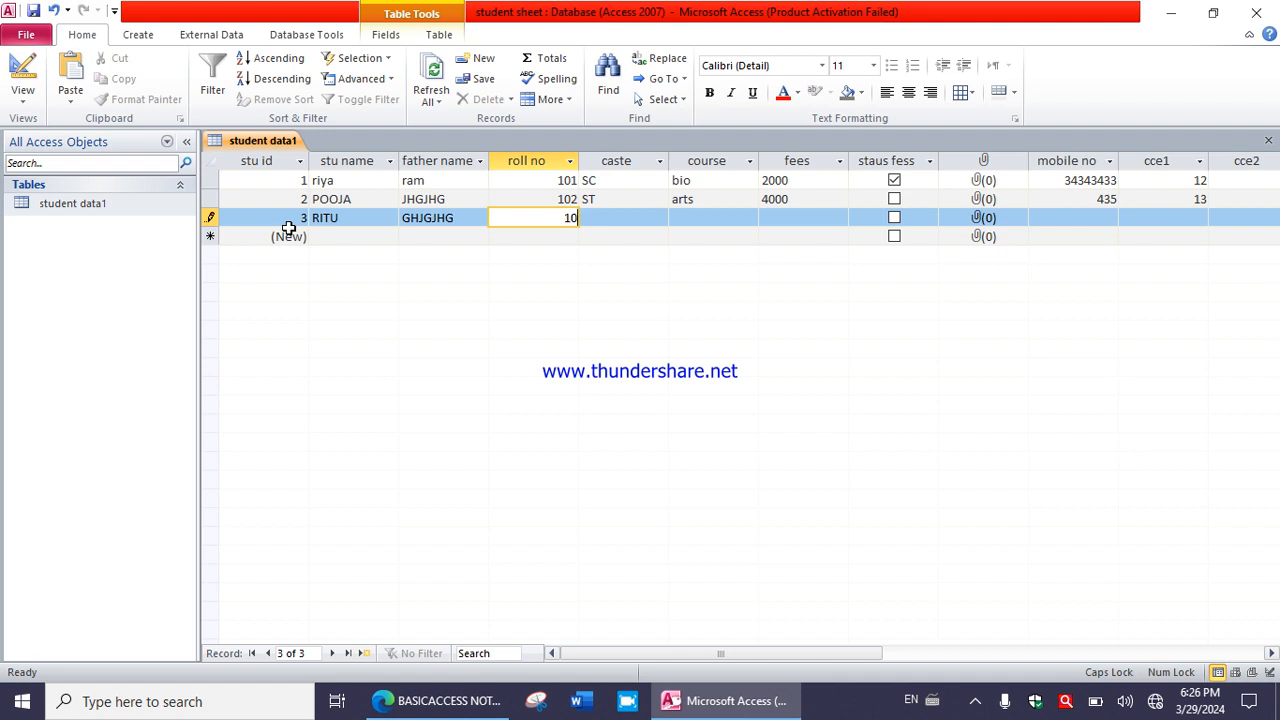
key(Tab)
text(SC)
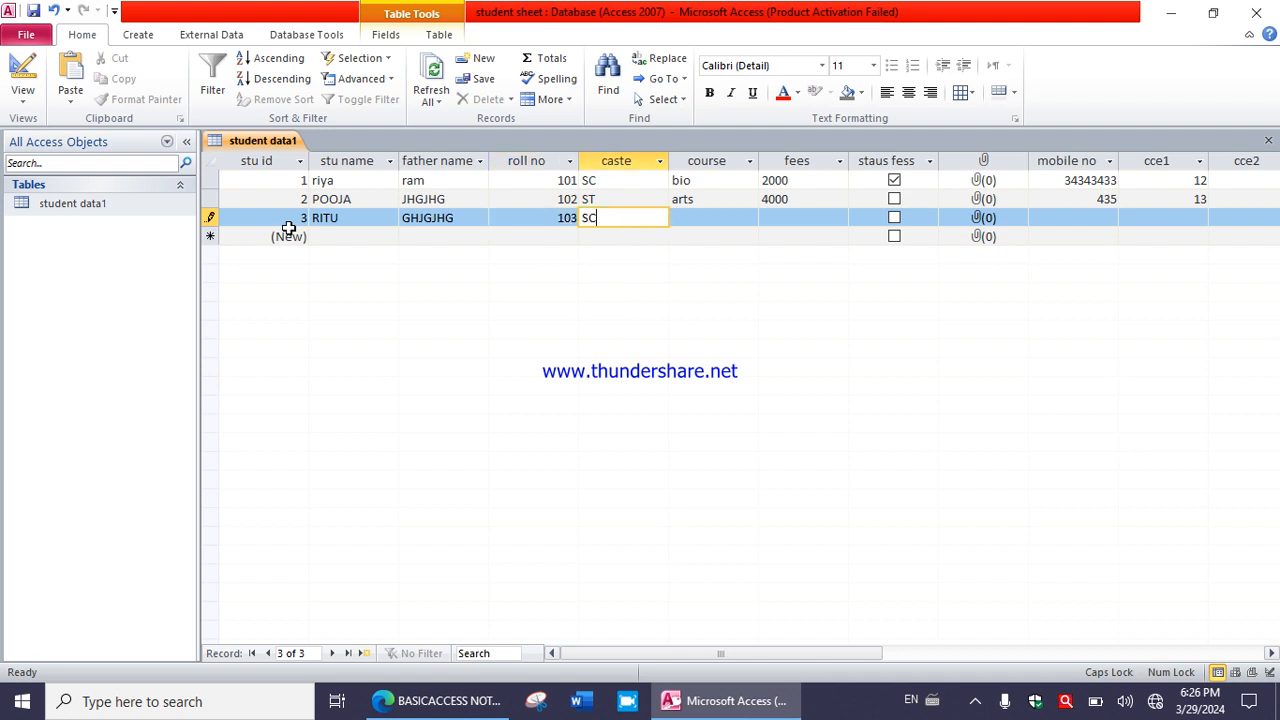
- Set the third record's course to commerce and its fees to 4000
key(Tab)
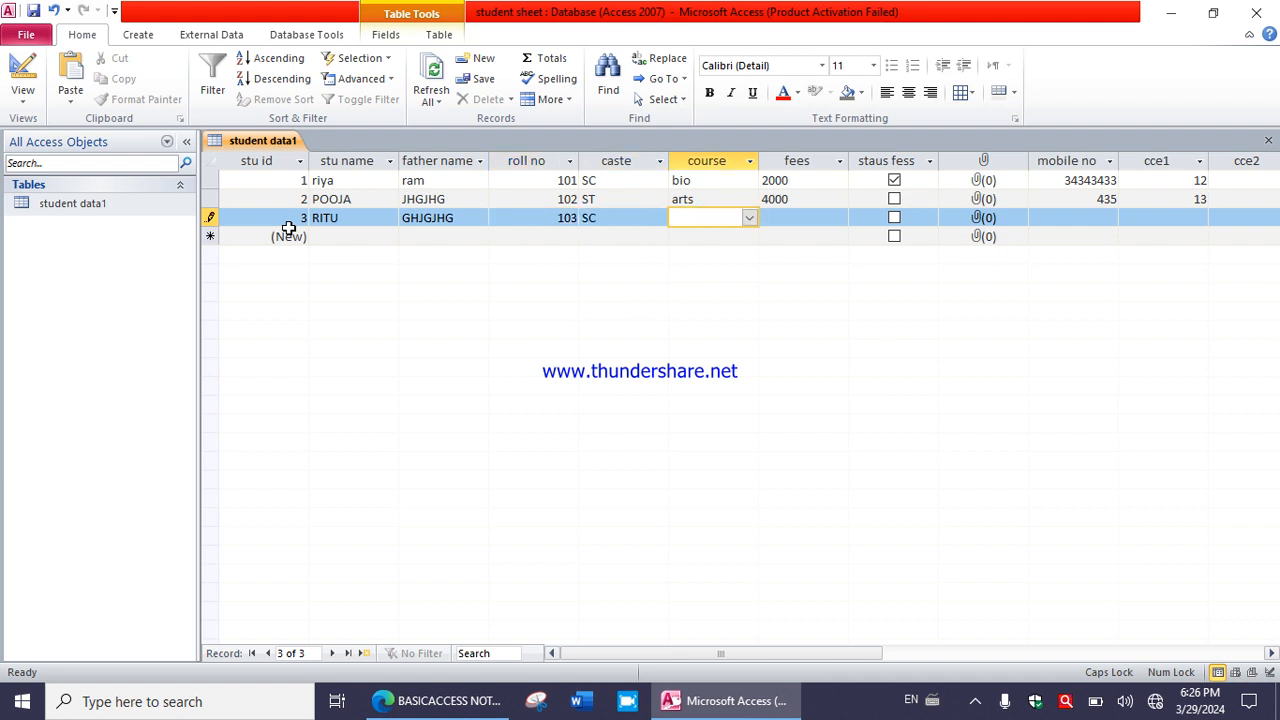
text(commerce)
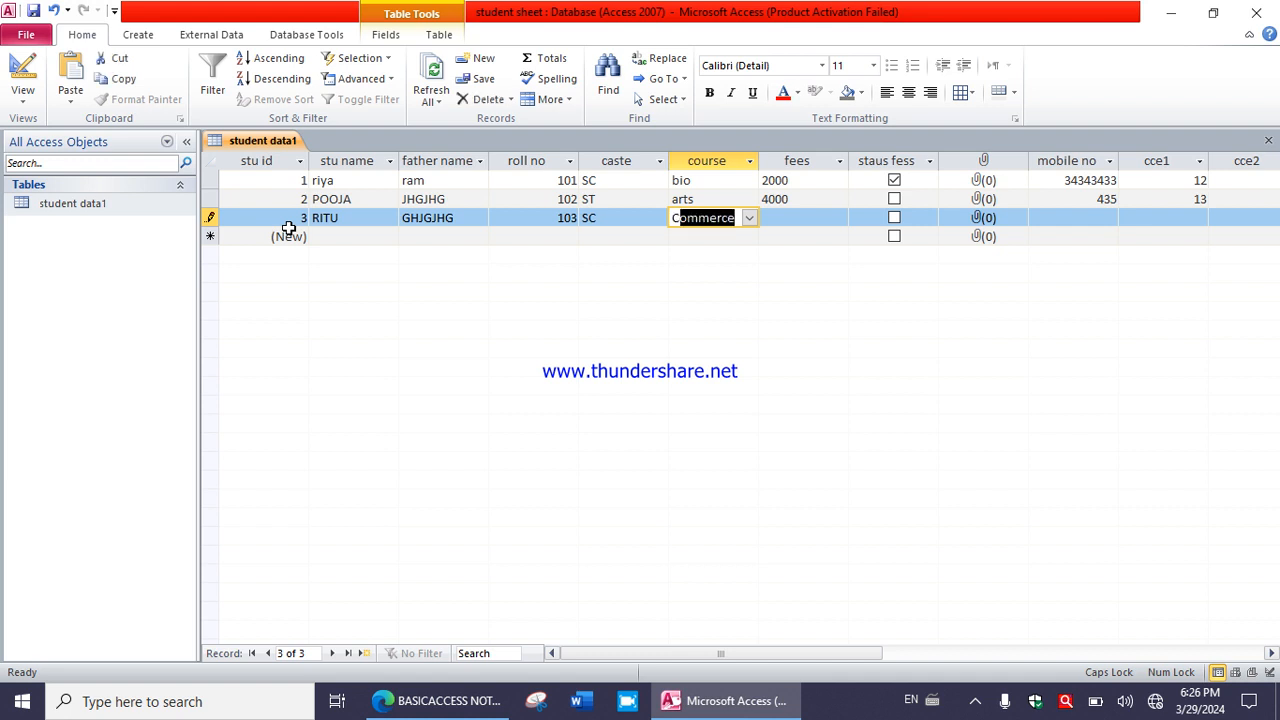
key(Tab)
click(839, 217)
click(805, 262)
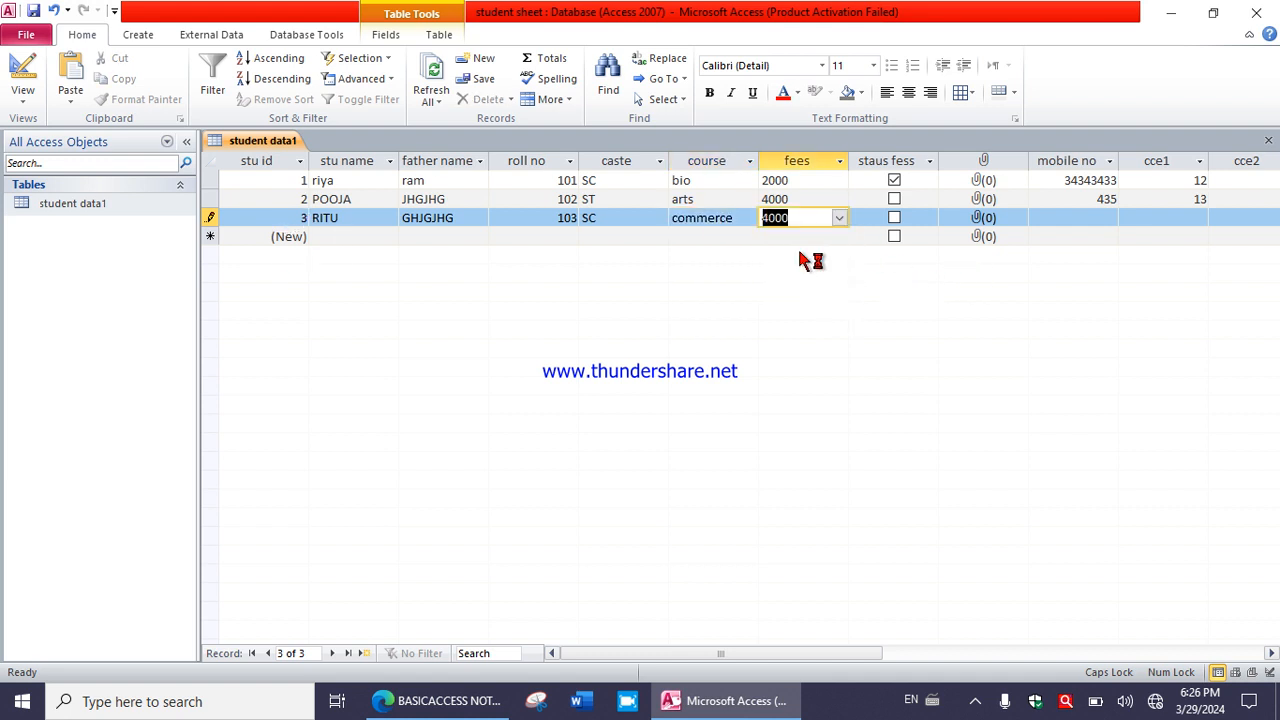
- Enter a numeric mobile number for the third record
click(1073, 218)
text(RE)
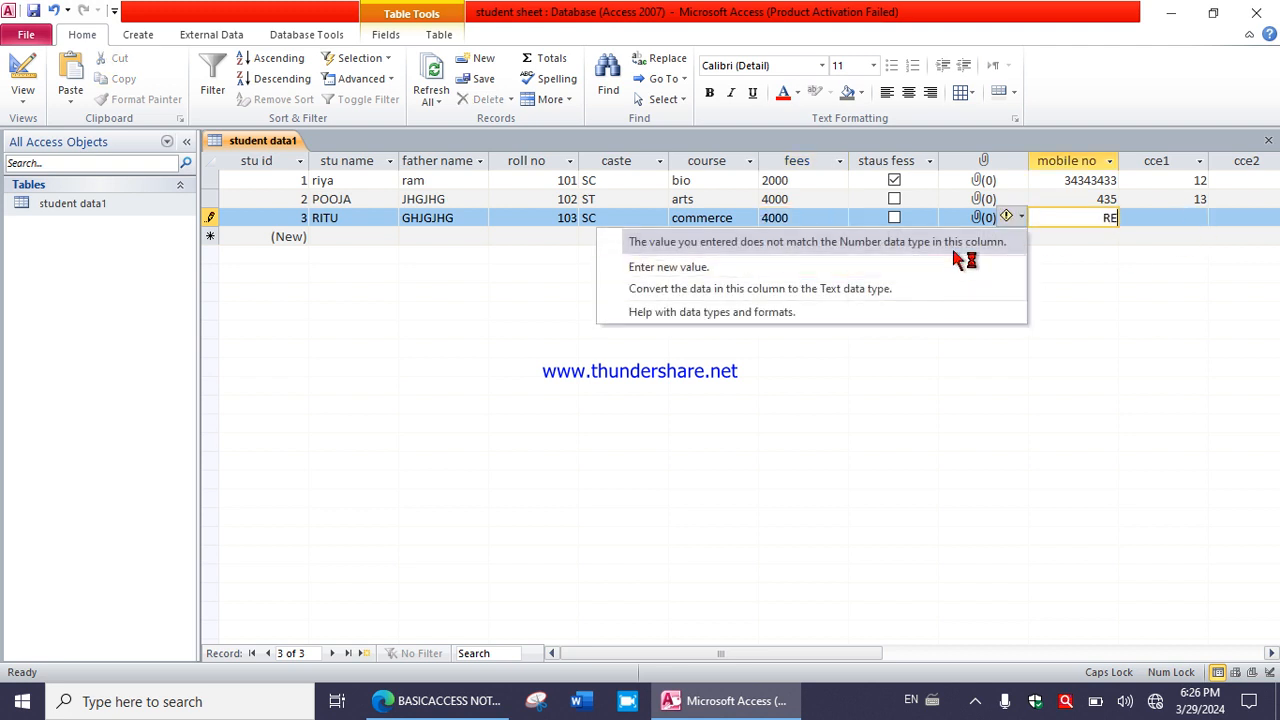
click(1078, 223)
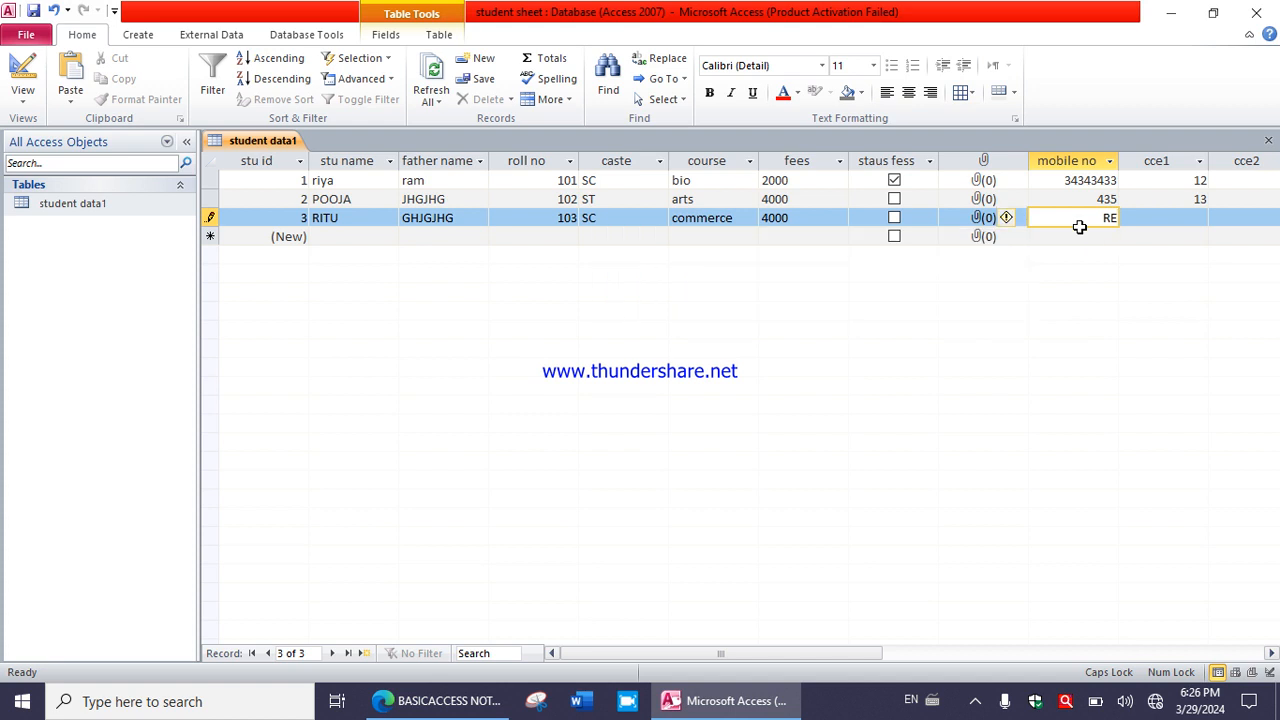
key(BackSpace)
text(3435)
- Enter marks of 12 in cce1 and 12 in cce2 for the third record
click(1173, 222)
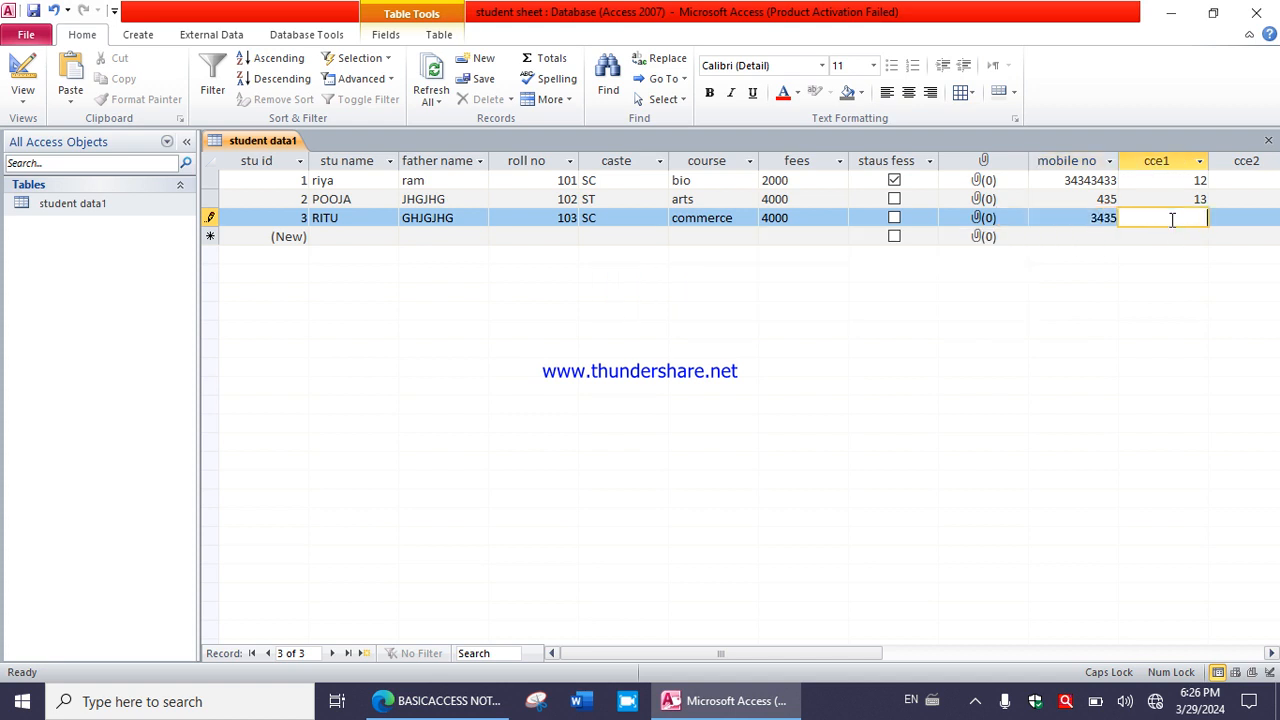
text(12)
key(Tab)
text(12)
key(Tab)
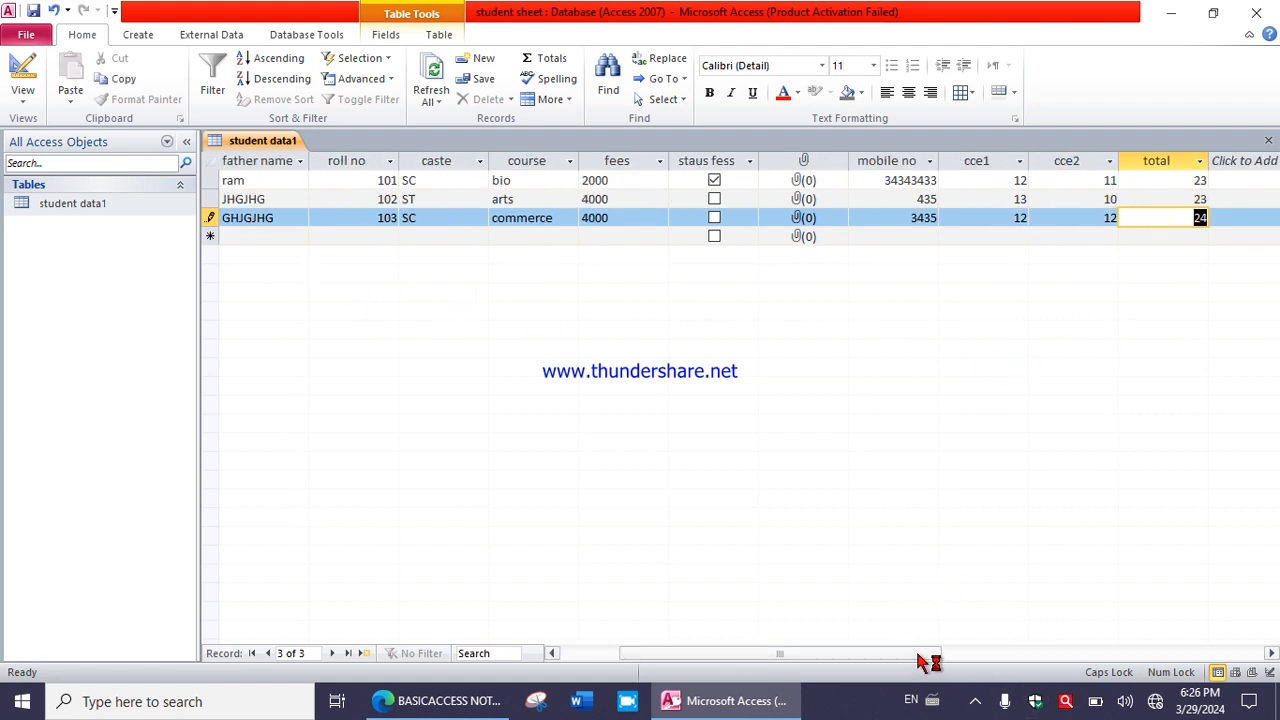
- Start the fourth record with the student's name, the father's name and roll no 104
drag(929, 658, 668, 678)
click(340, 237)
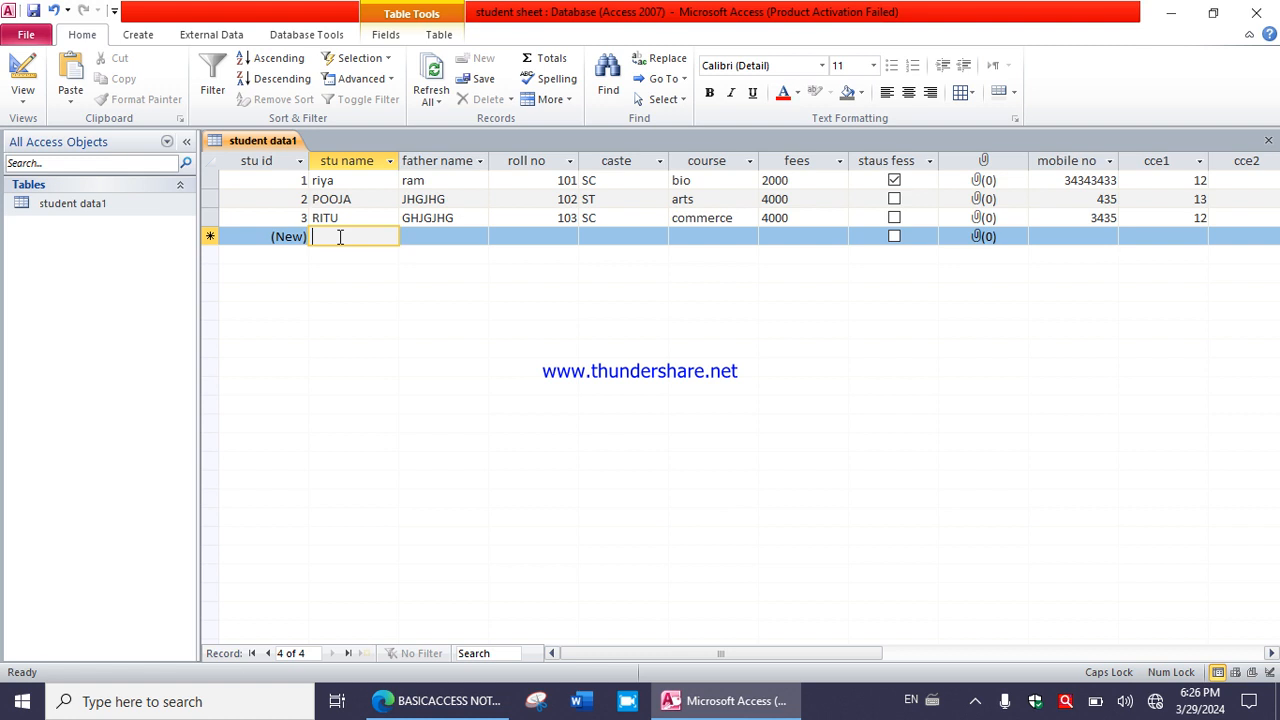
text(ANITA)
key(Tab)
text(GJHGJHGJ)
key(Tab)
text(104)
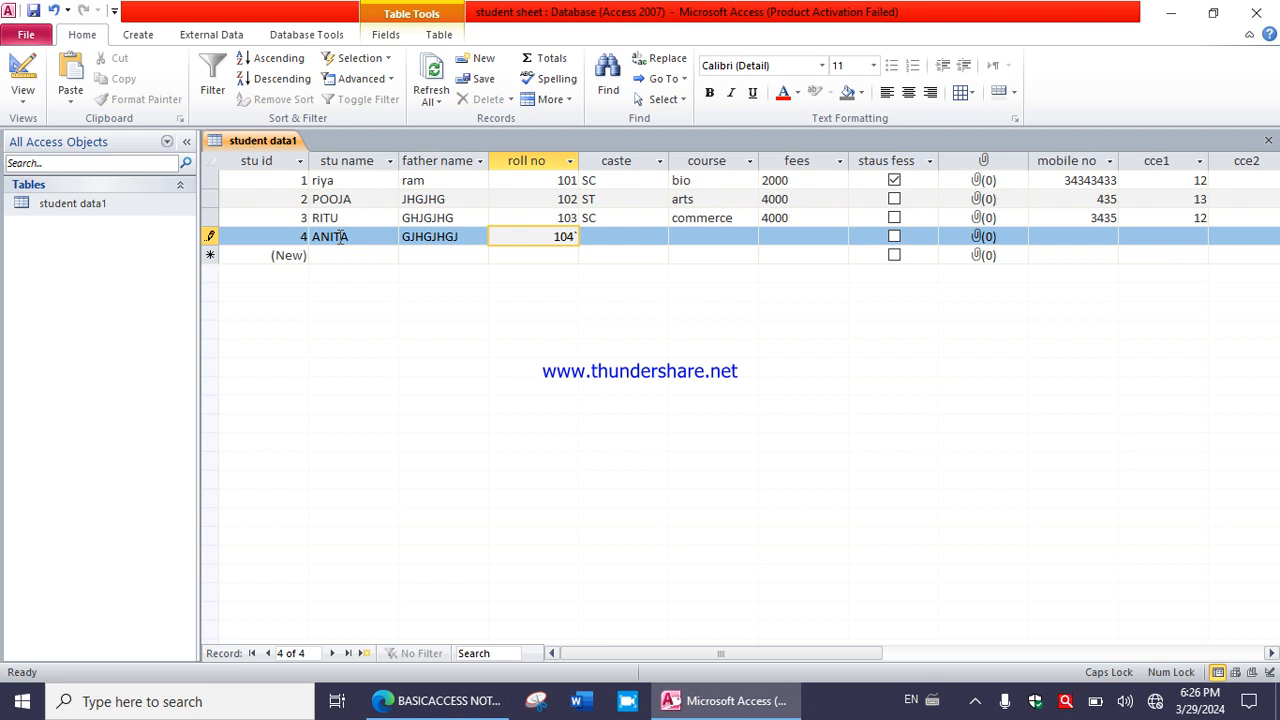
- Set the fourth record's caste to ST
key(Tab)
text(SC)
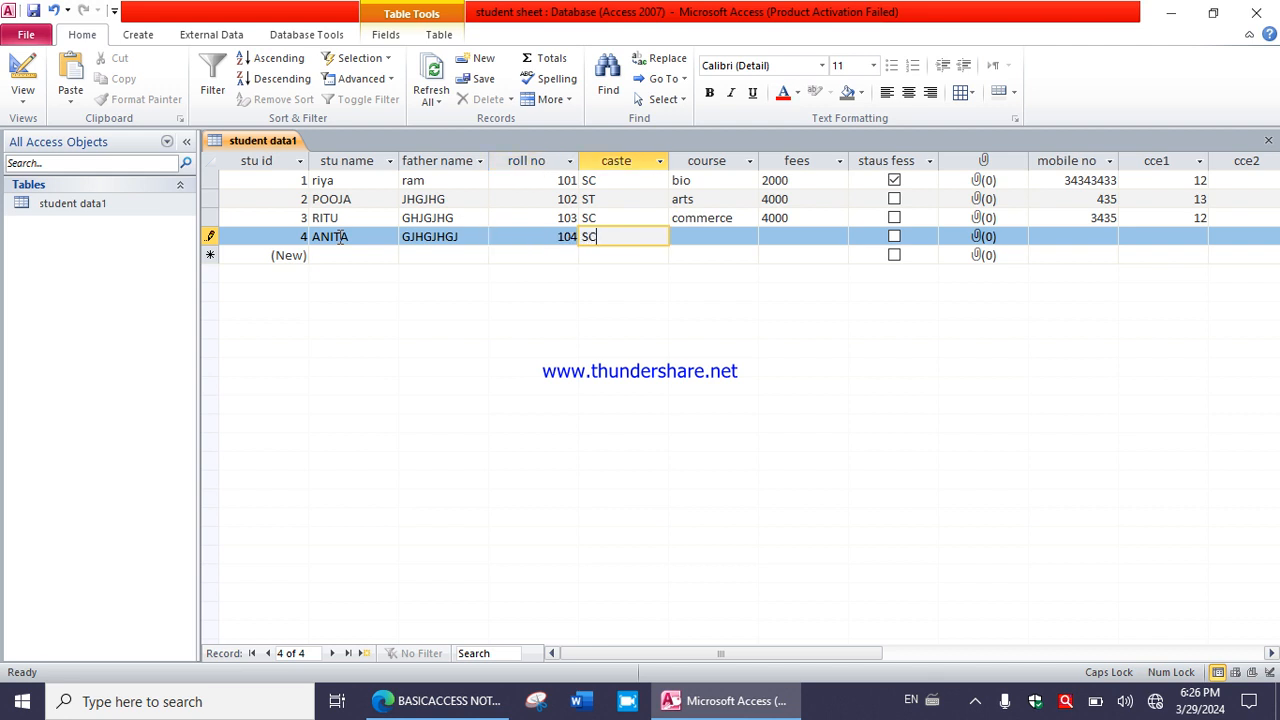
key(BackSpace)
text(T)
key(Tab)
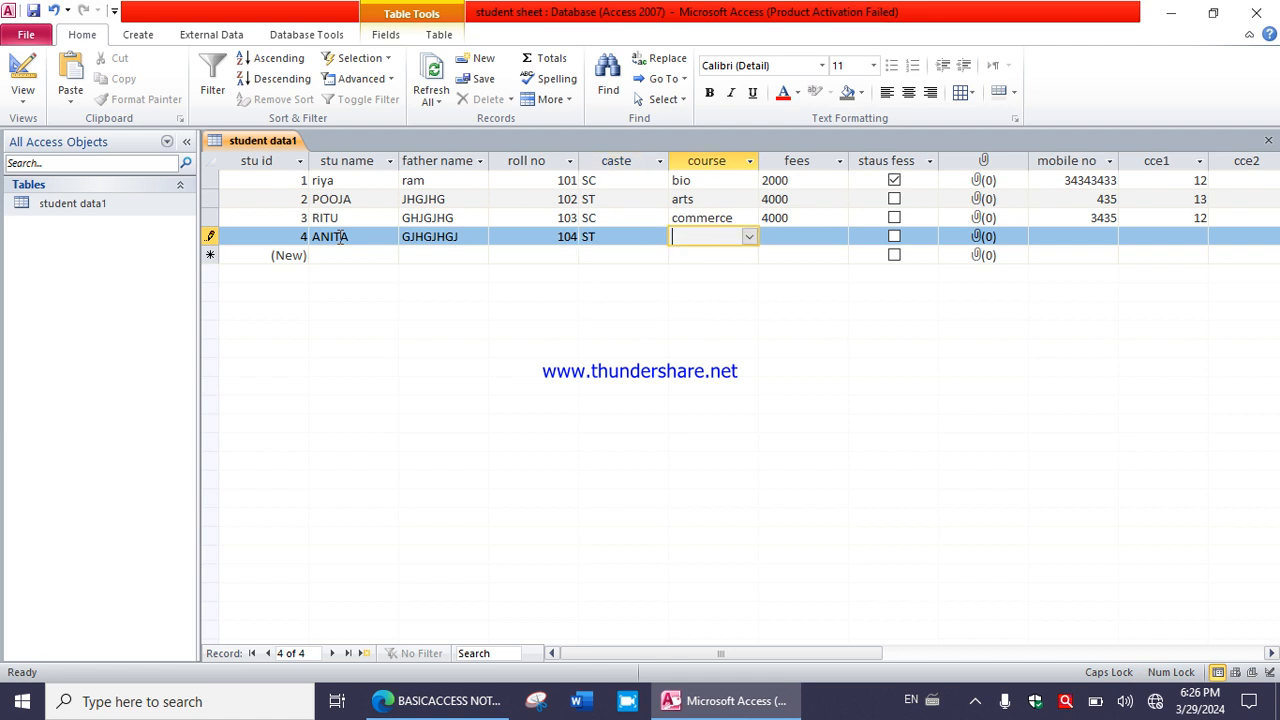
- Set the fourth record's course to bio and its fees to 4000
text(S)
key(BackSpace)
text(bio)
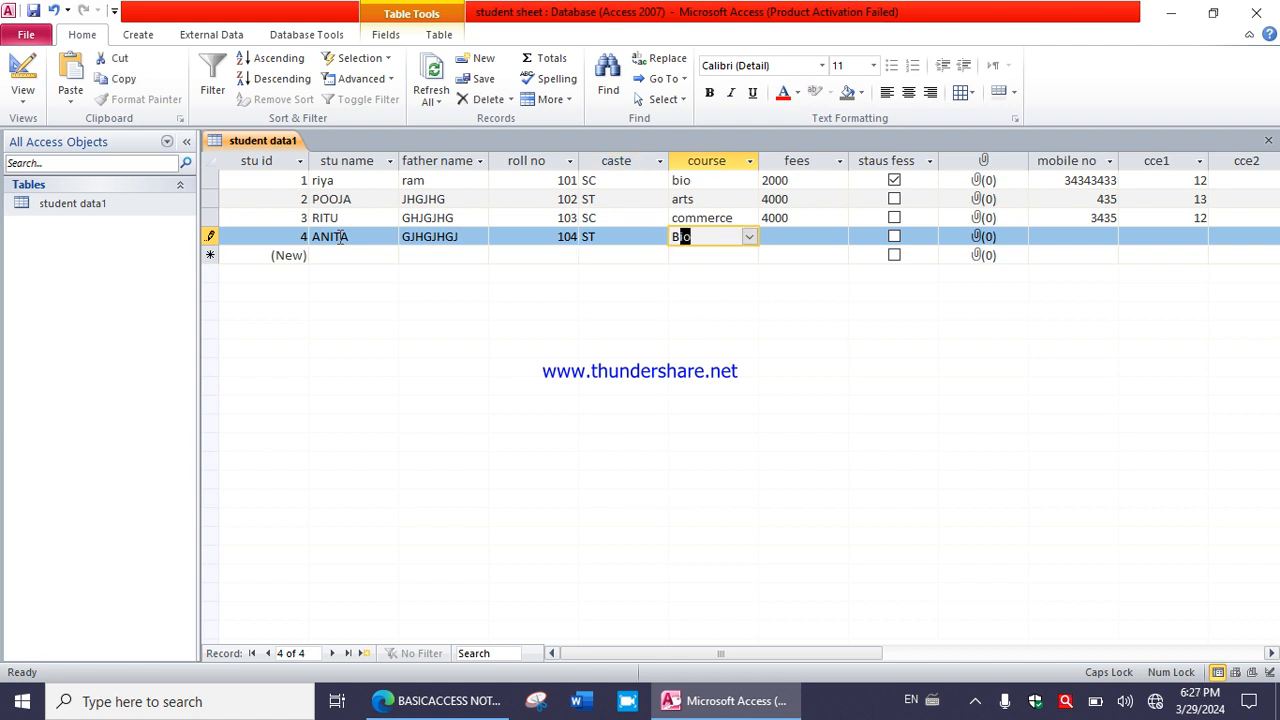
key(Tab)
text(4000)
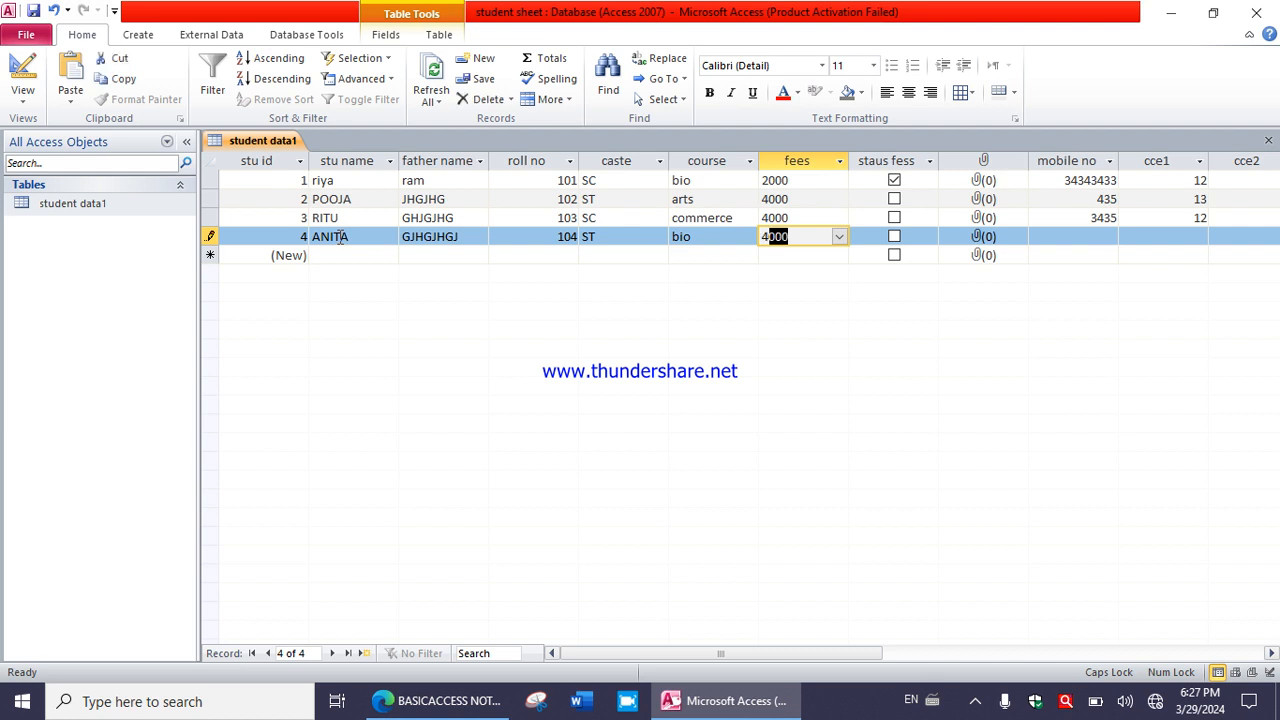
- Enter the fourth record's mobile number, leaving the fee status and photo fields empty
key(Tab)
key(Tab)
key(Tab)
text(676876)
- Enter marks of 12 in cce1 and 11 in cce2 for the fourth record
key(Tab)
text(2)
key(BackSpace)
text(12)
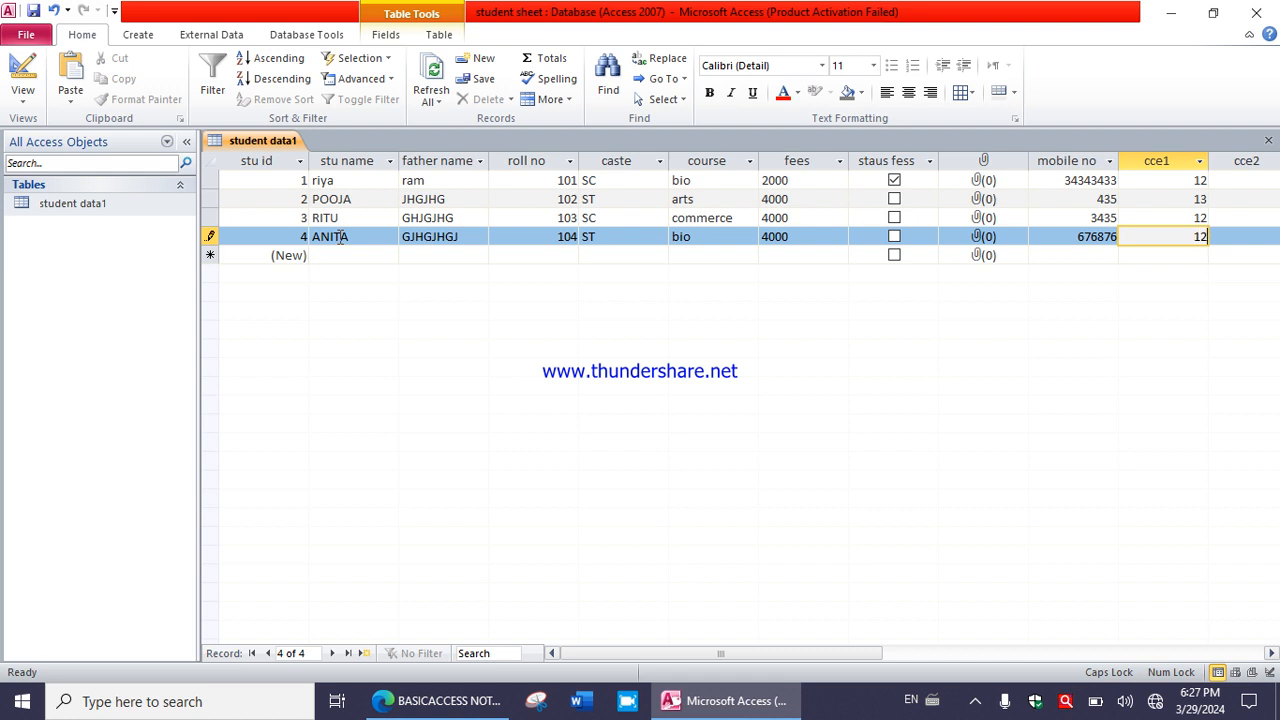
key(Tab)
text(11)
key(Tab)
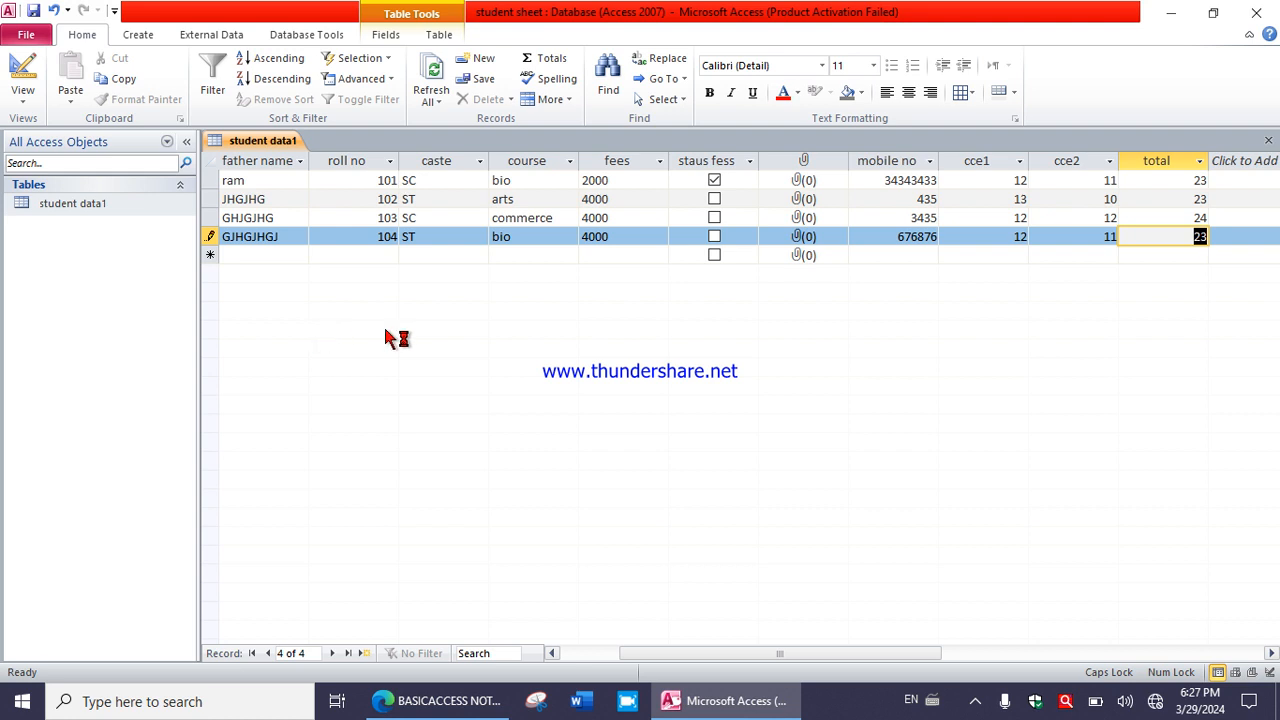
drag(864, 656, 600, 657)
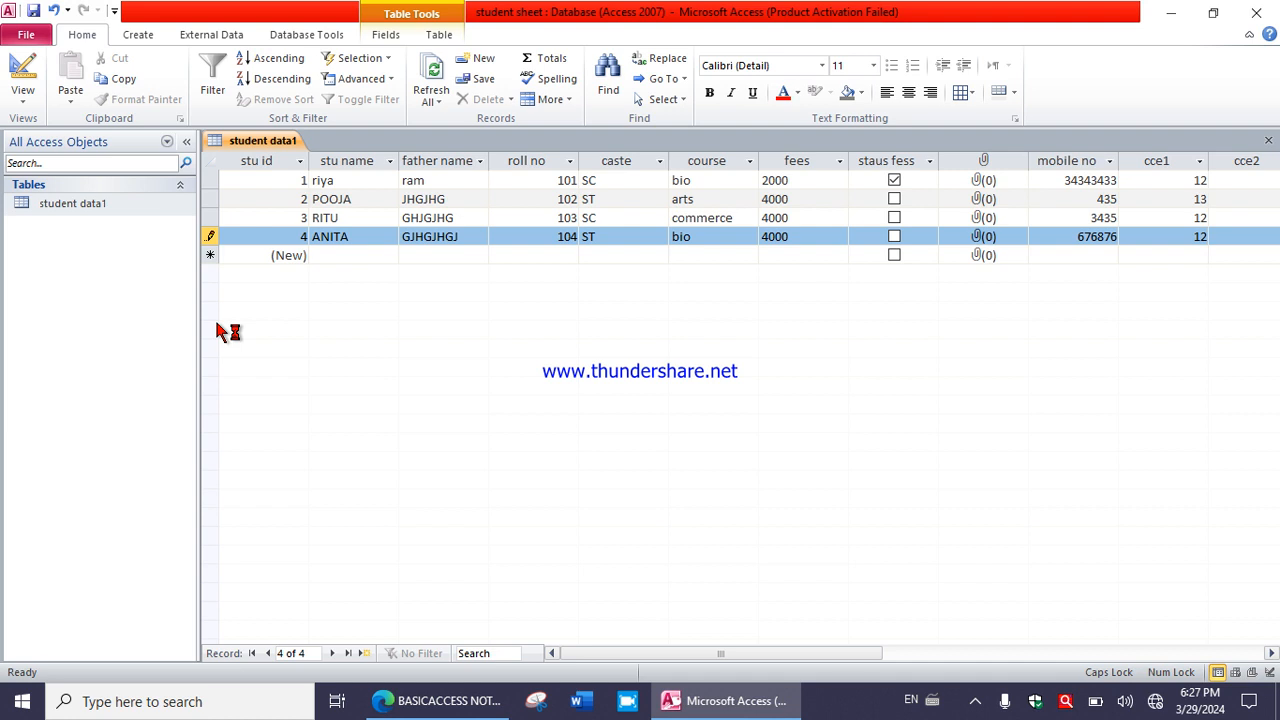
click(386, 36)
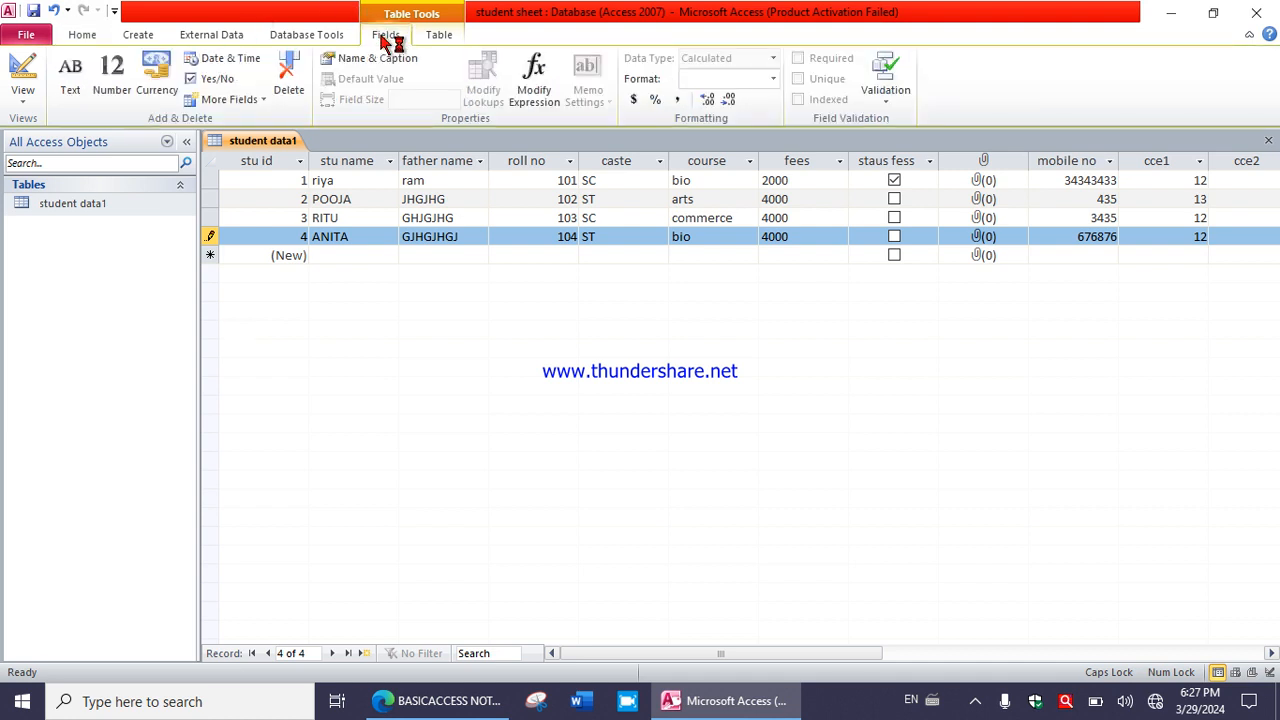
click(441, 36)
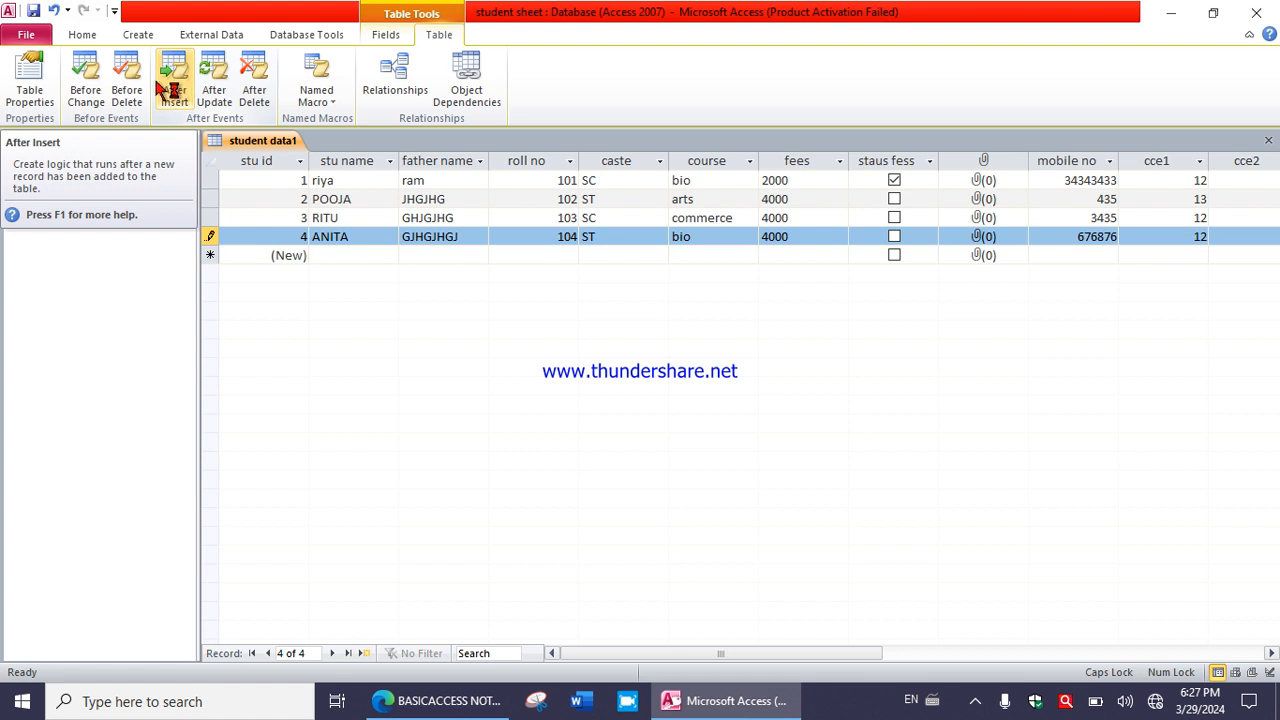
click(83, 36)
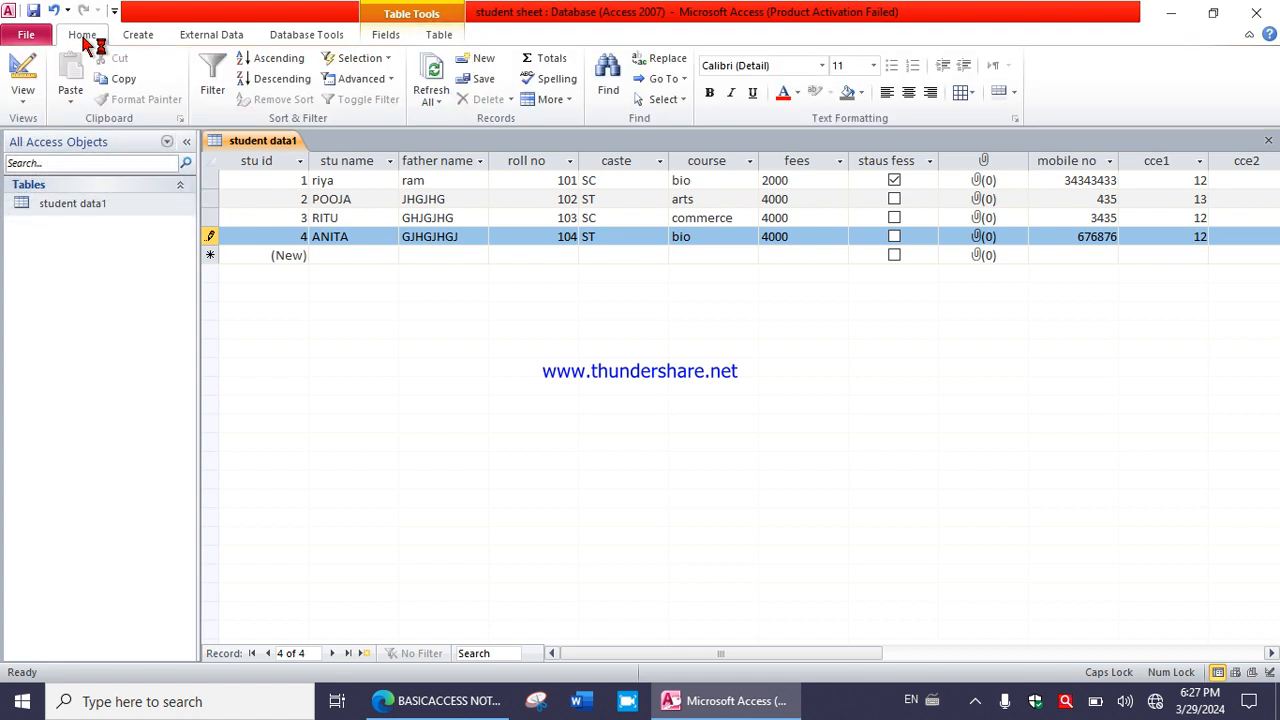
- Show the student data1 table in Design View and switch it to PivotTable View
click(26, 100)
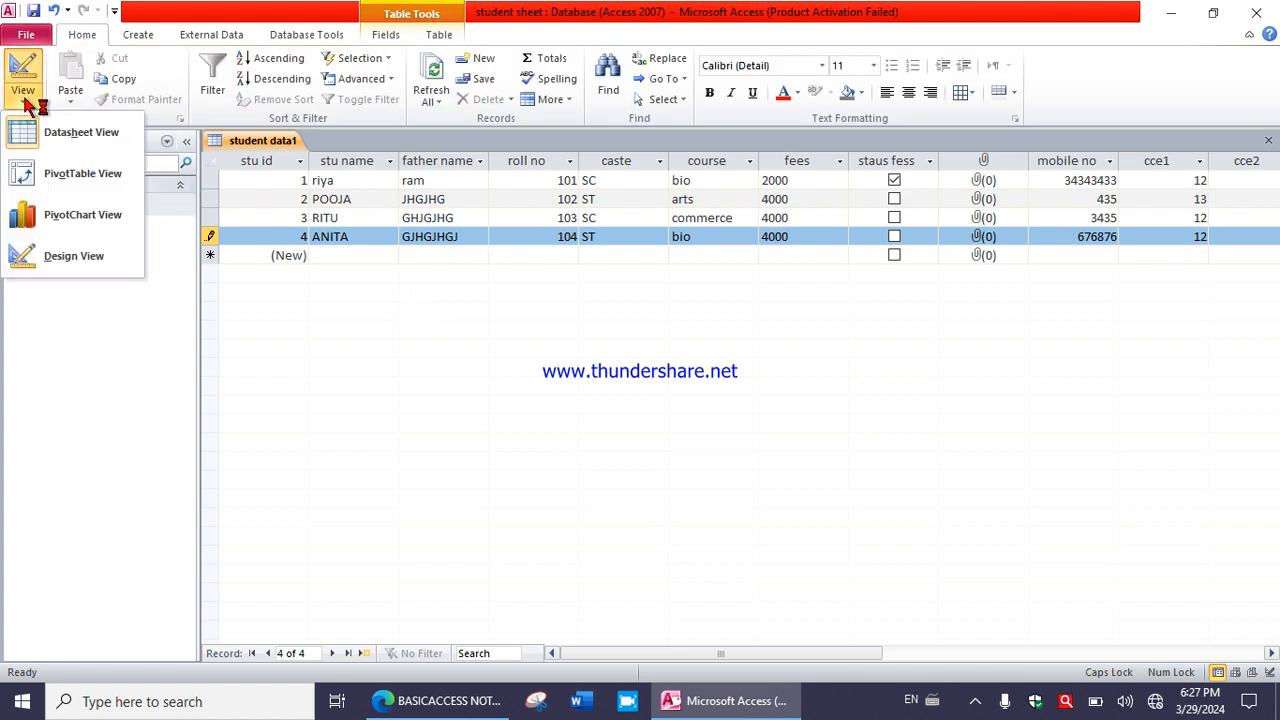
click(60, 258)
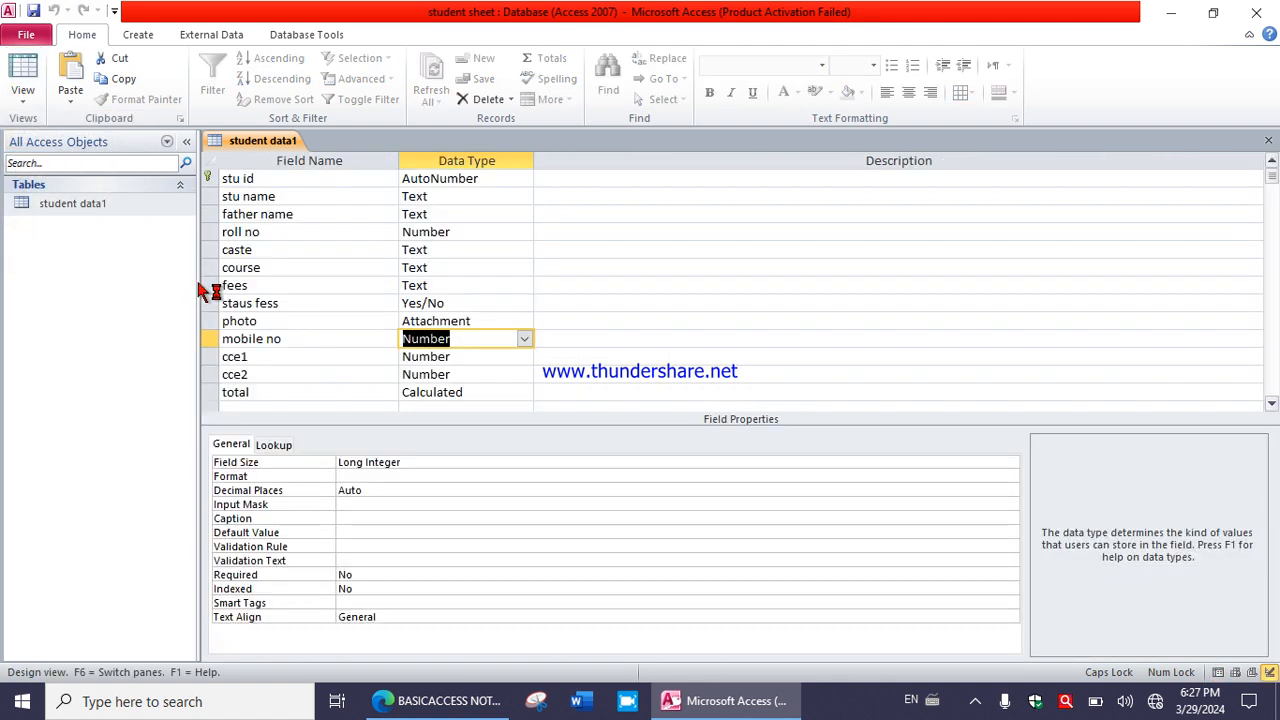
click(23, 92)
click(60, 173)
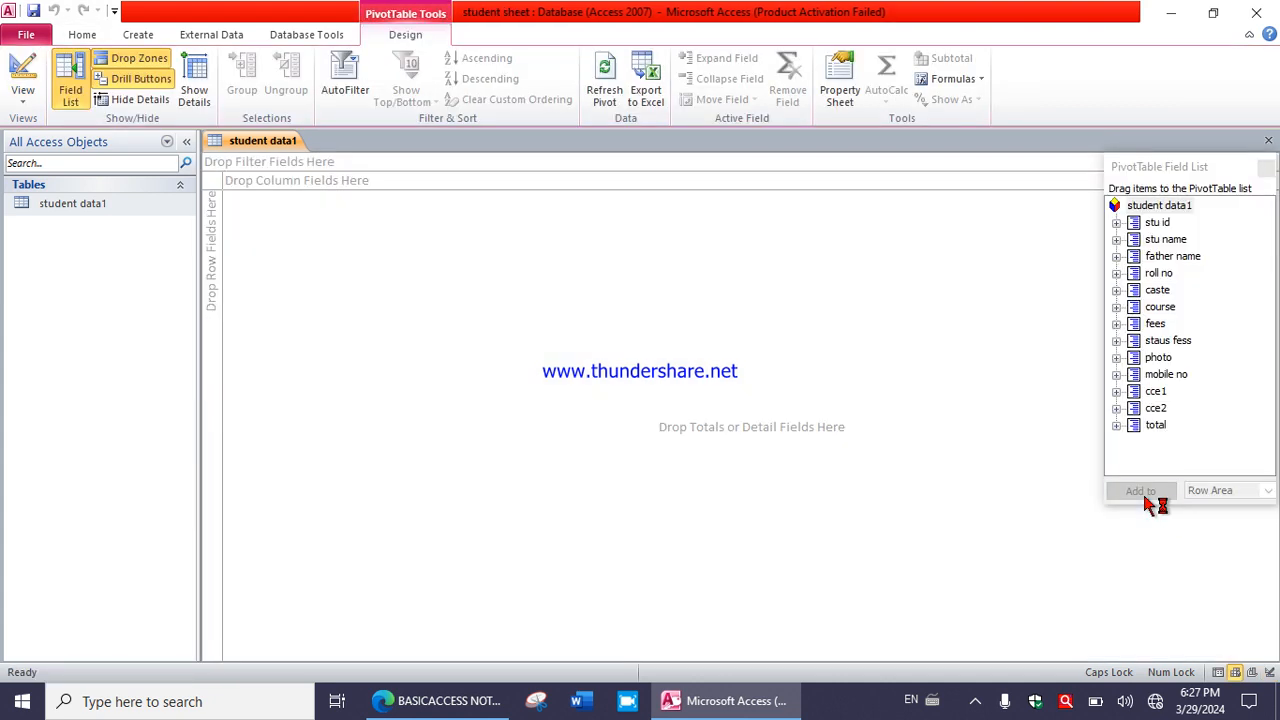
- Add the caste and stu name fields to the PivotTable's detail area, and return to Datasheet View
drag(1160, 290, 988, 334)
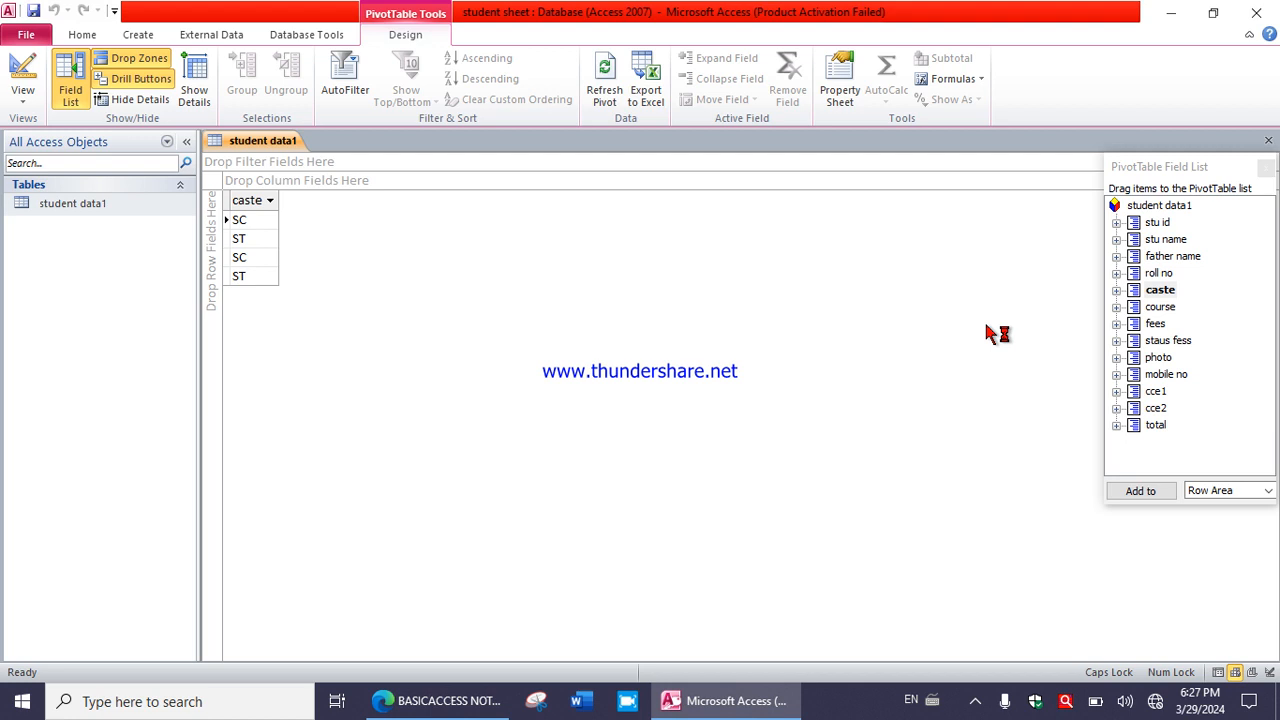
drag(1166, 240, 838, 265)
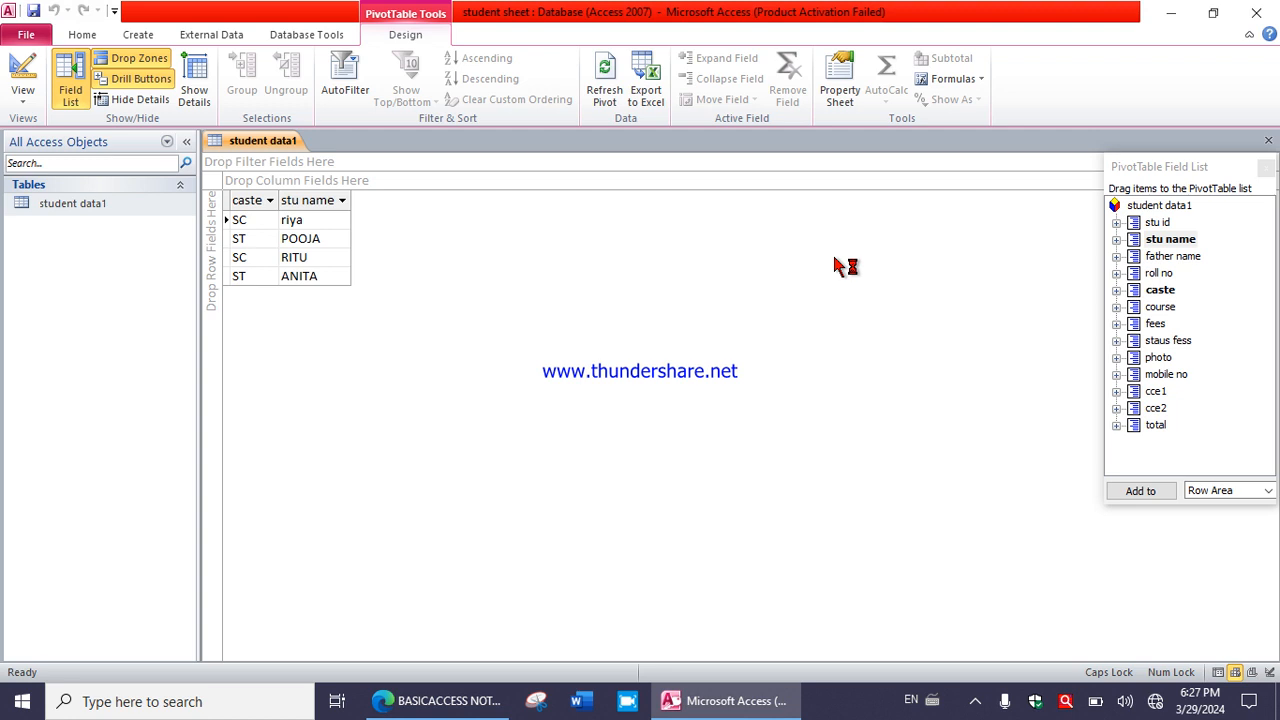
click(23, 100)
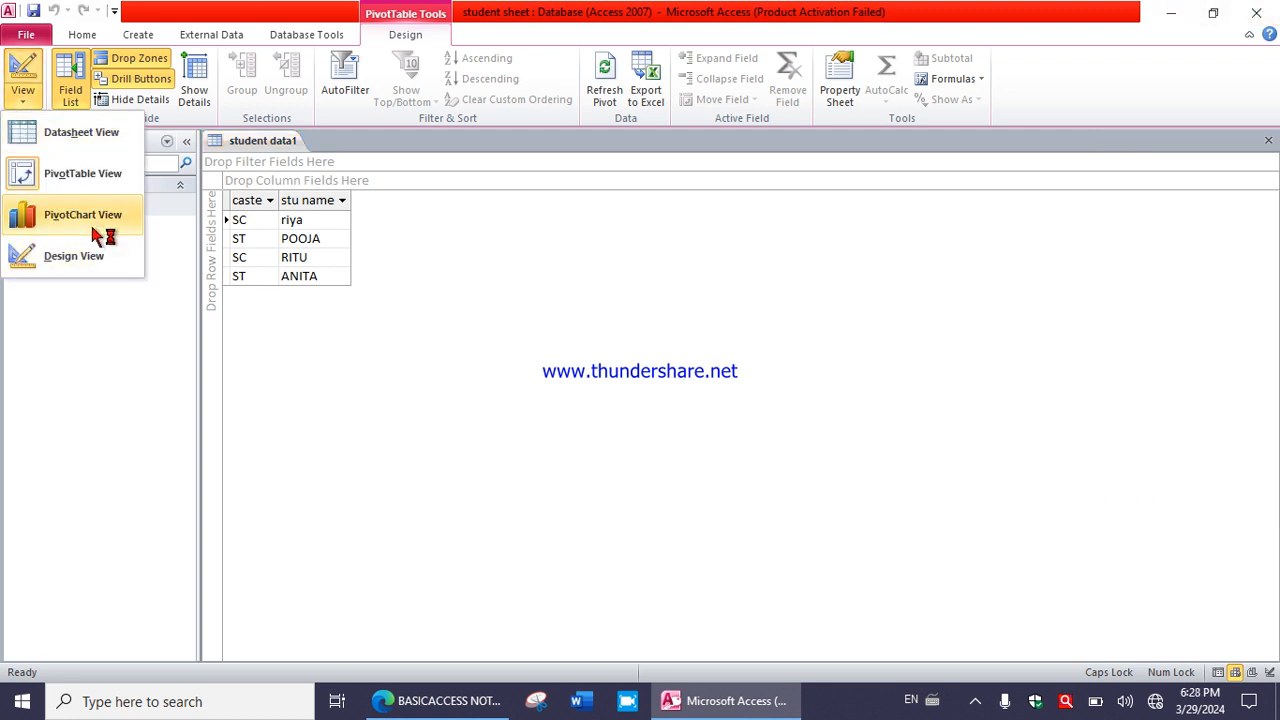
click(92, 145)
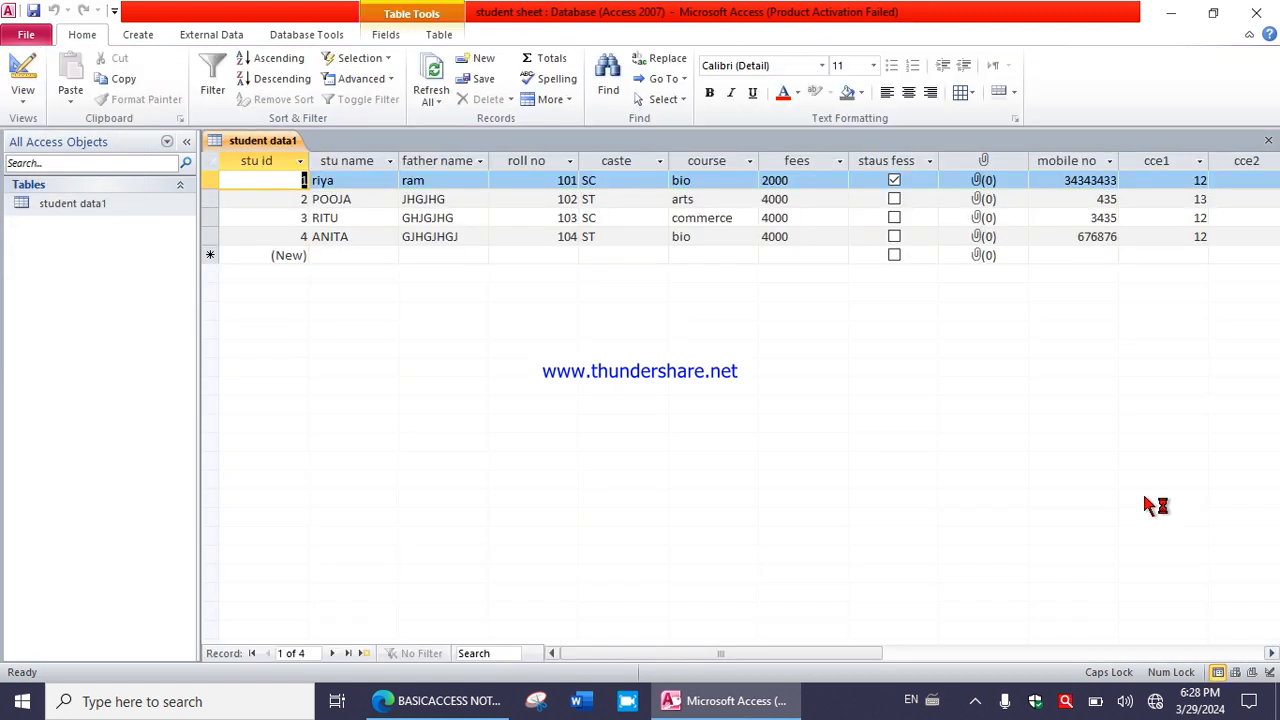
right_click(50, 206)
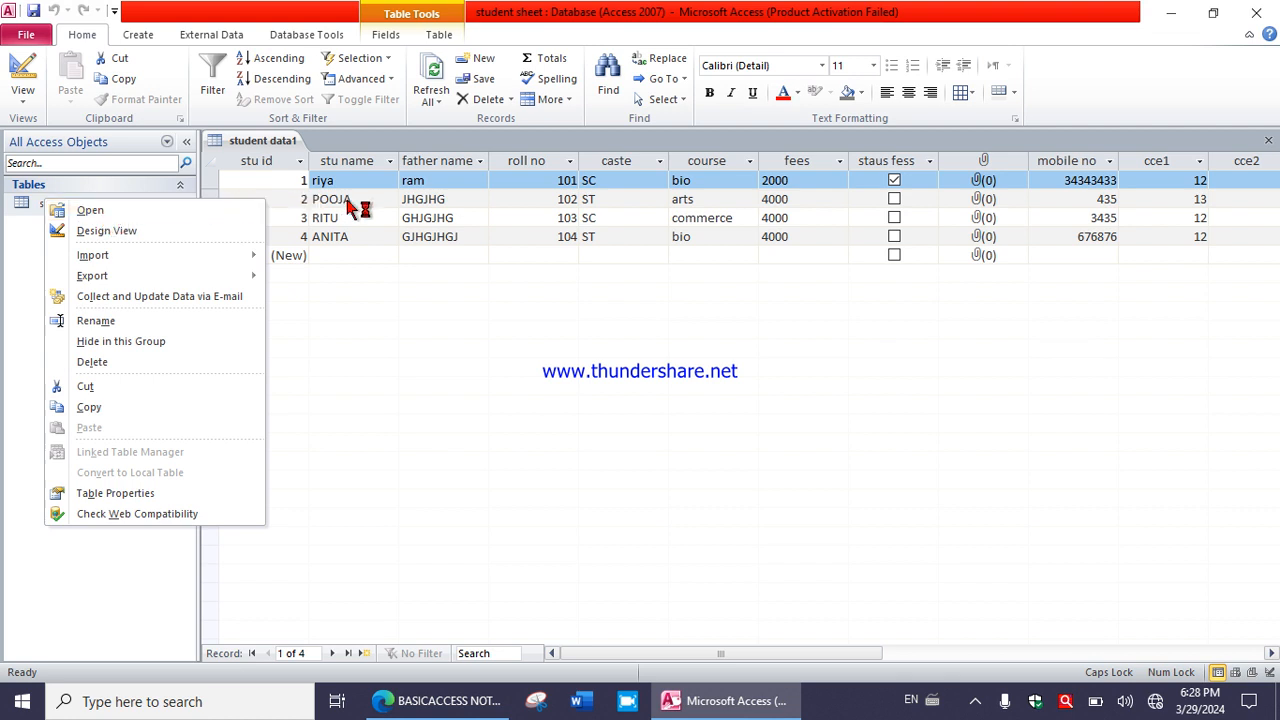
click(387, 197)
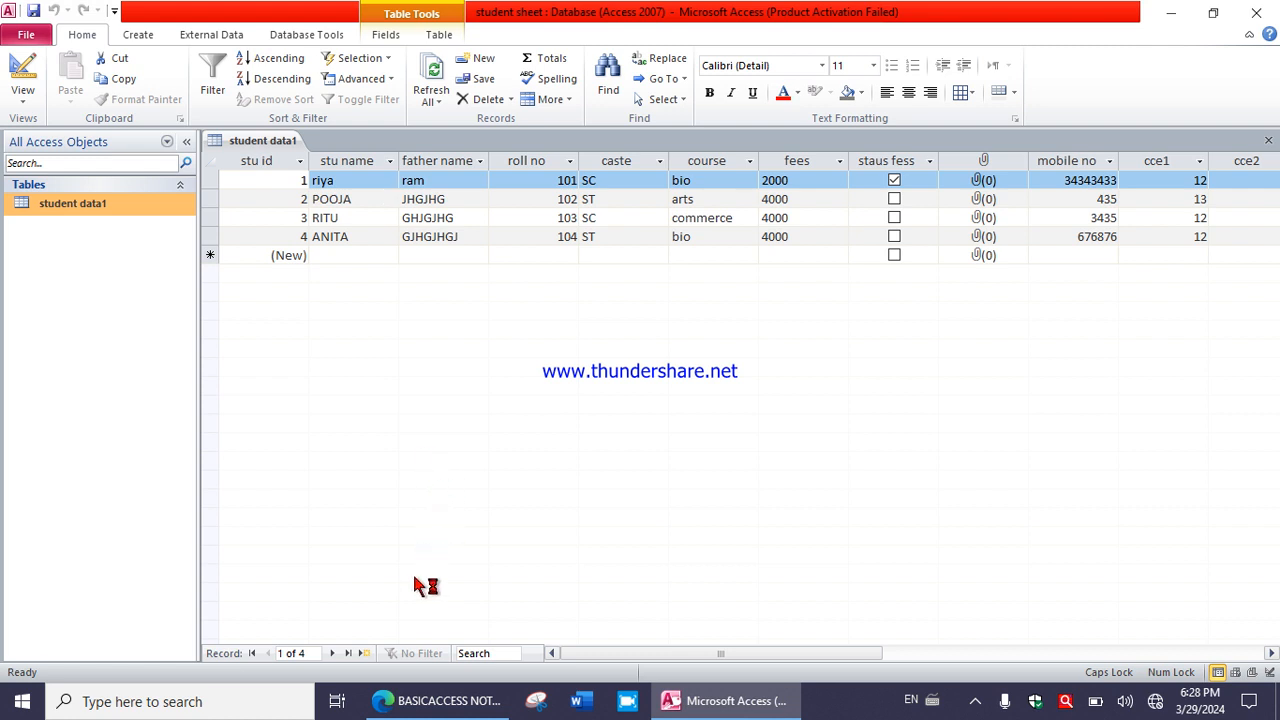
- Switch to the BASICACCESS NOTES PDF in Edge and review the Data Types table and section 8.3.2 on tables
click(440, 701)
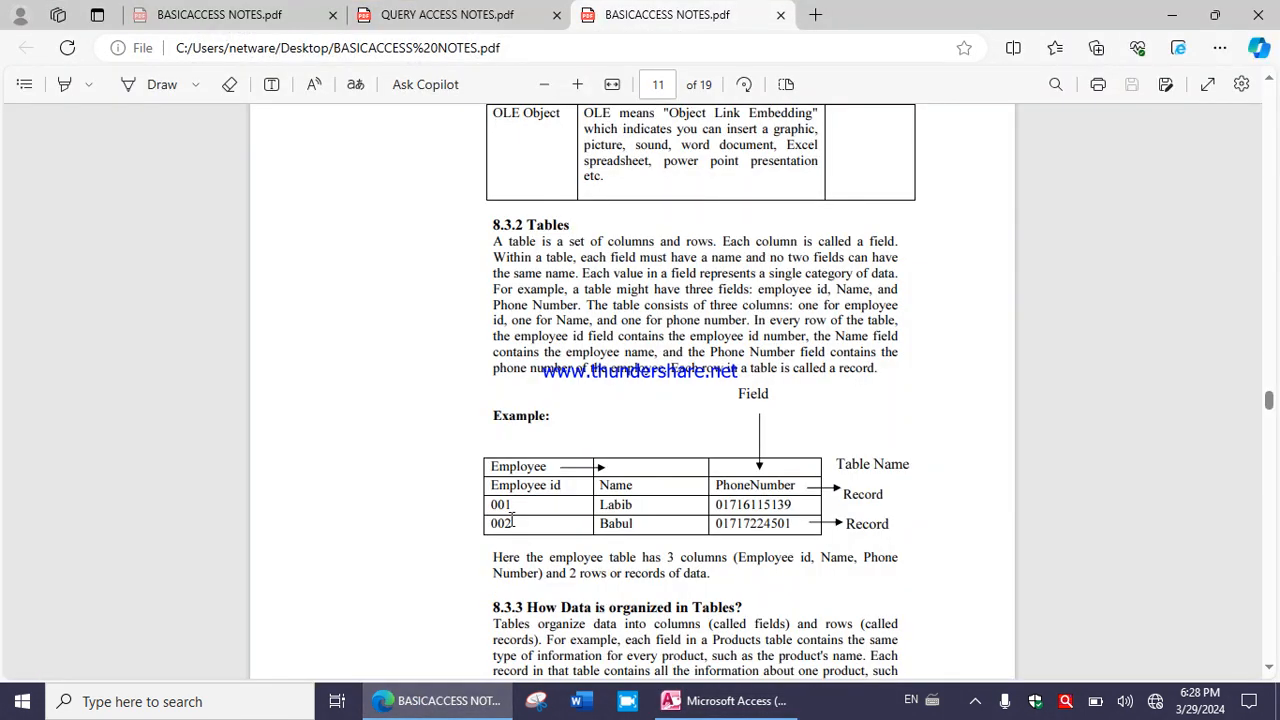
scroll(525, 460, up, 3)
scroll(525, 460, up, 6)
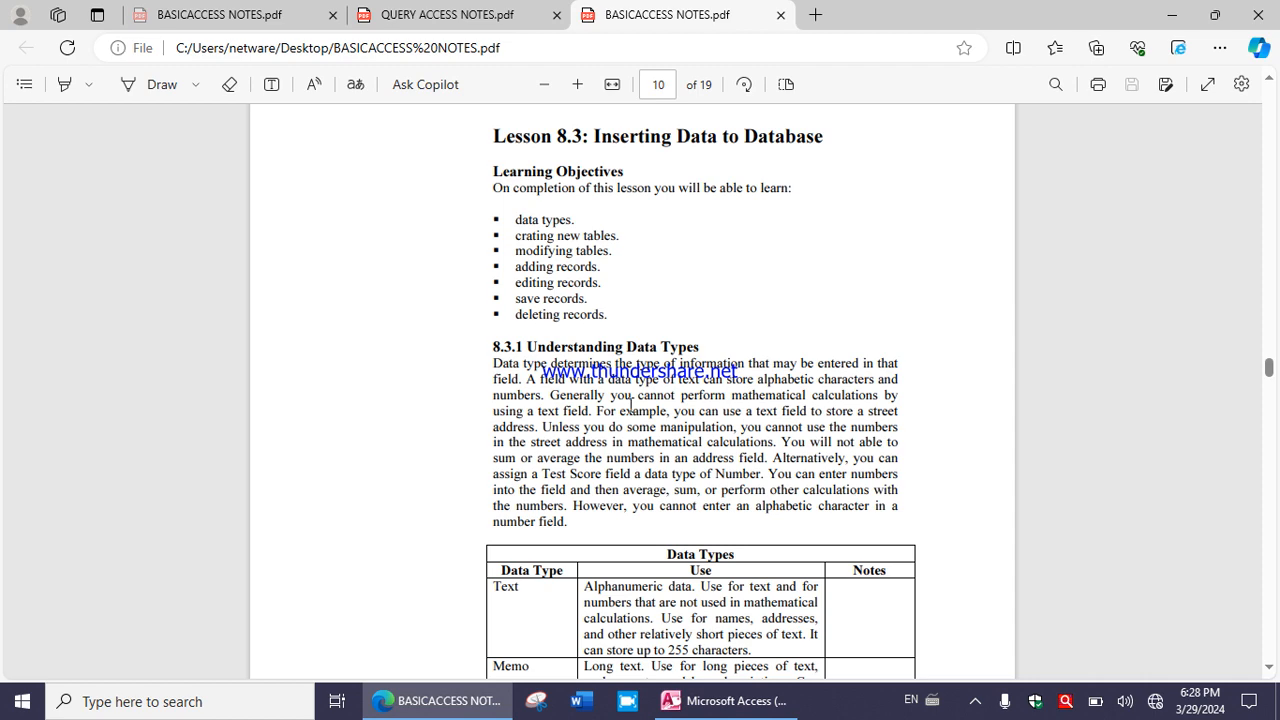
scroll(677, 534, down, 3)
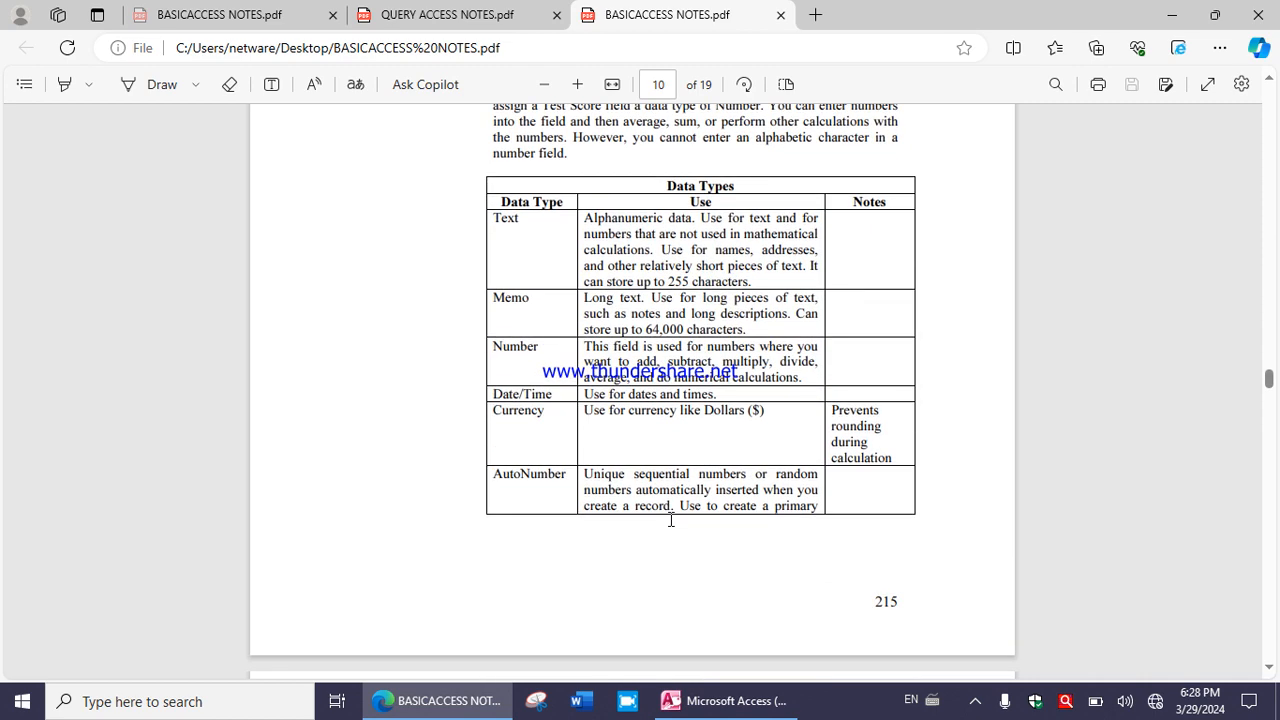
scroll(671, 519, down, 5)
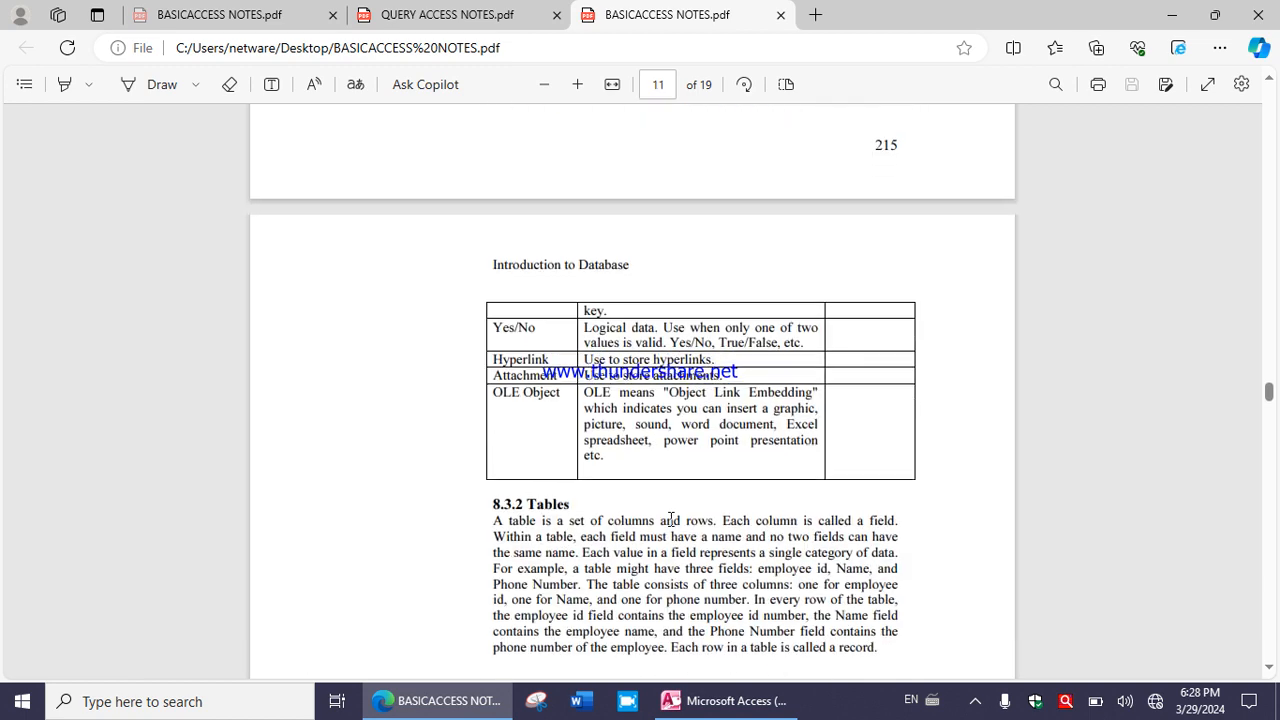
scroll(671, 519, down, 4)
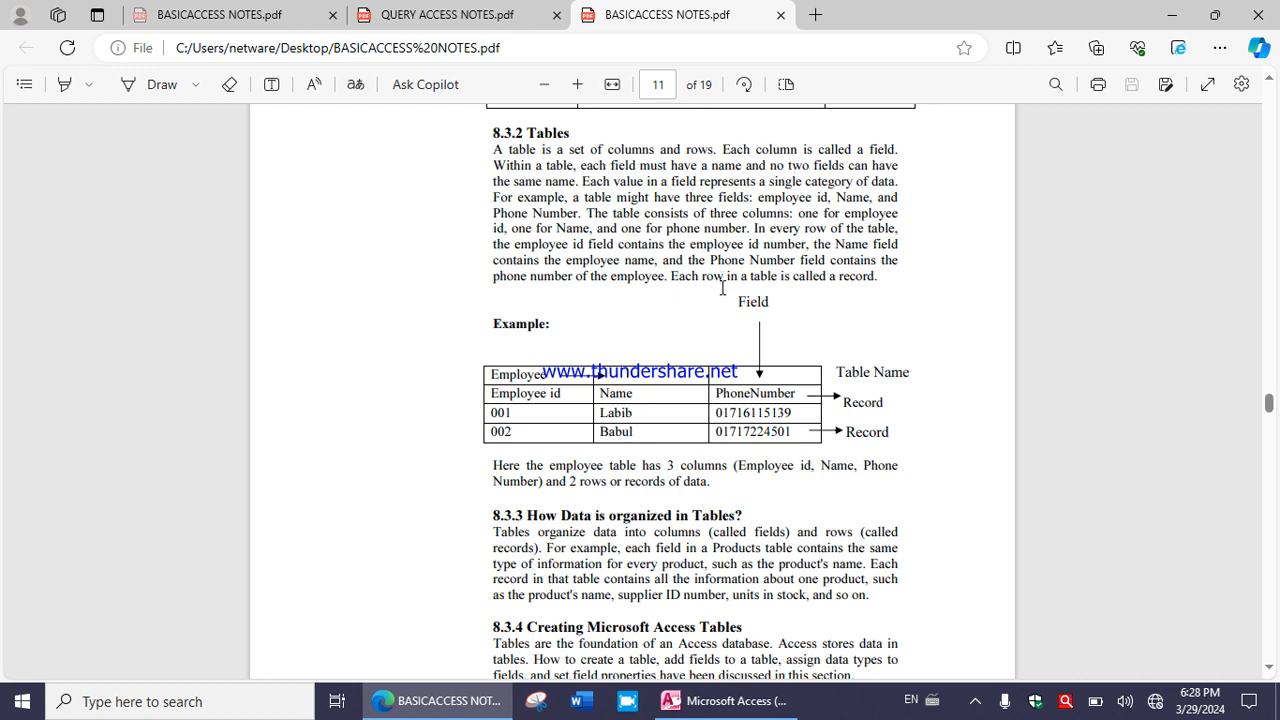
drag(638, 261, 878, 271)
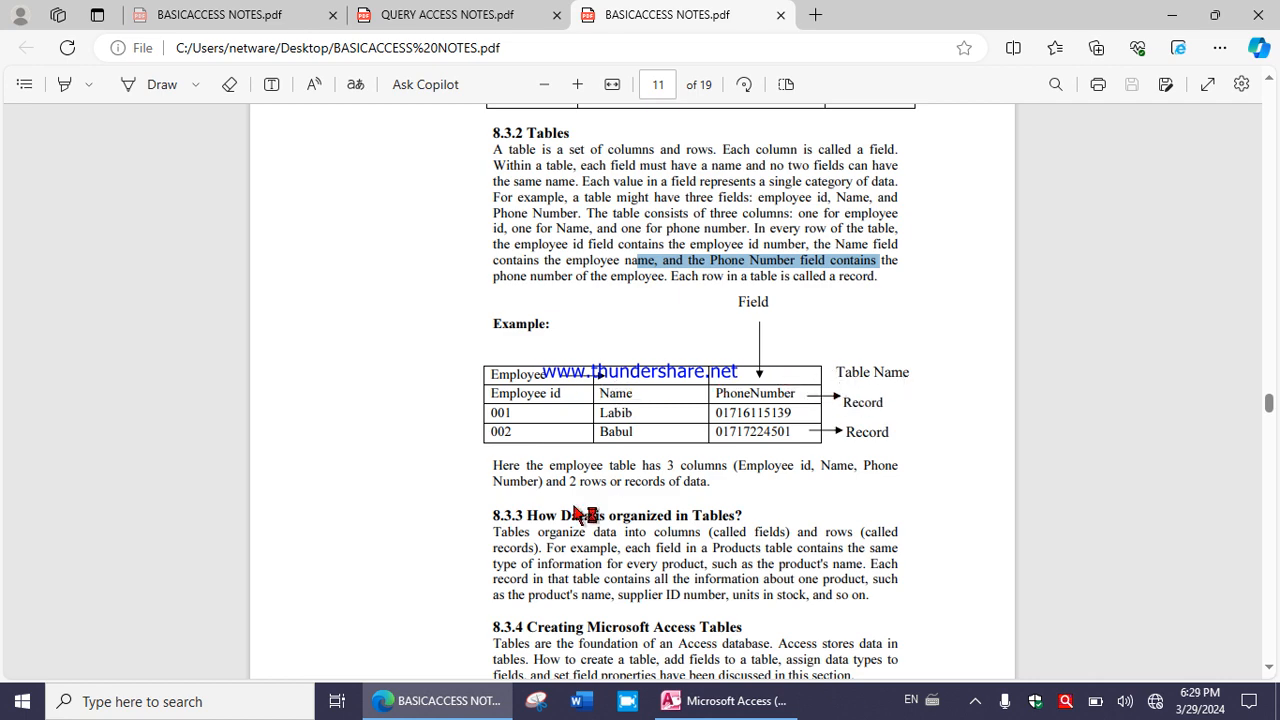
- Read sections 8.3.3 and 8.3.4 of the notes, including the ways to create a table and the Design View instructions
scroll(577, 512, down, 3)
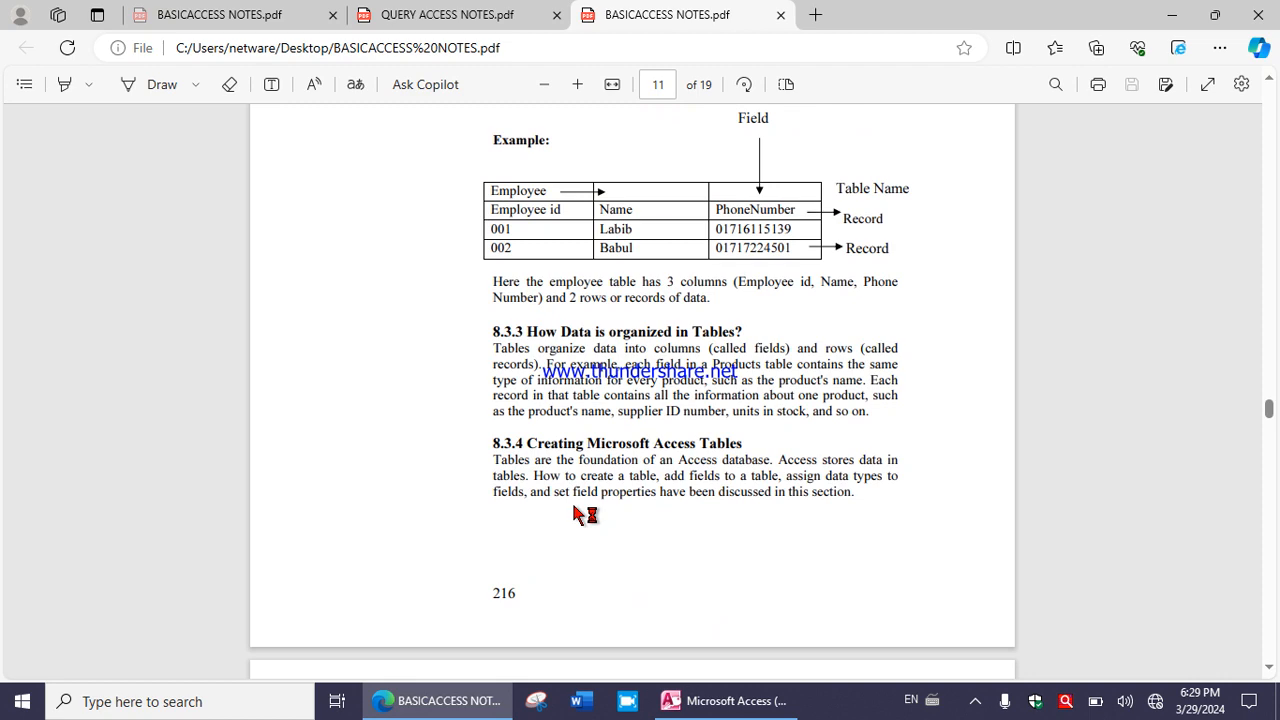
scroll(577, 514, down, 4)
scroll(577, 514, down, 1)
scroll(577, 514, up, 1)
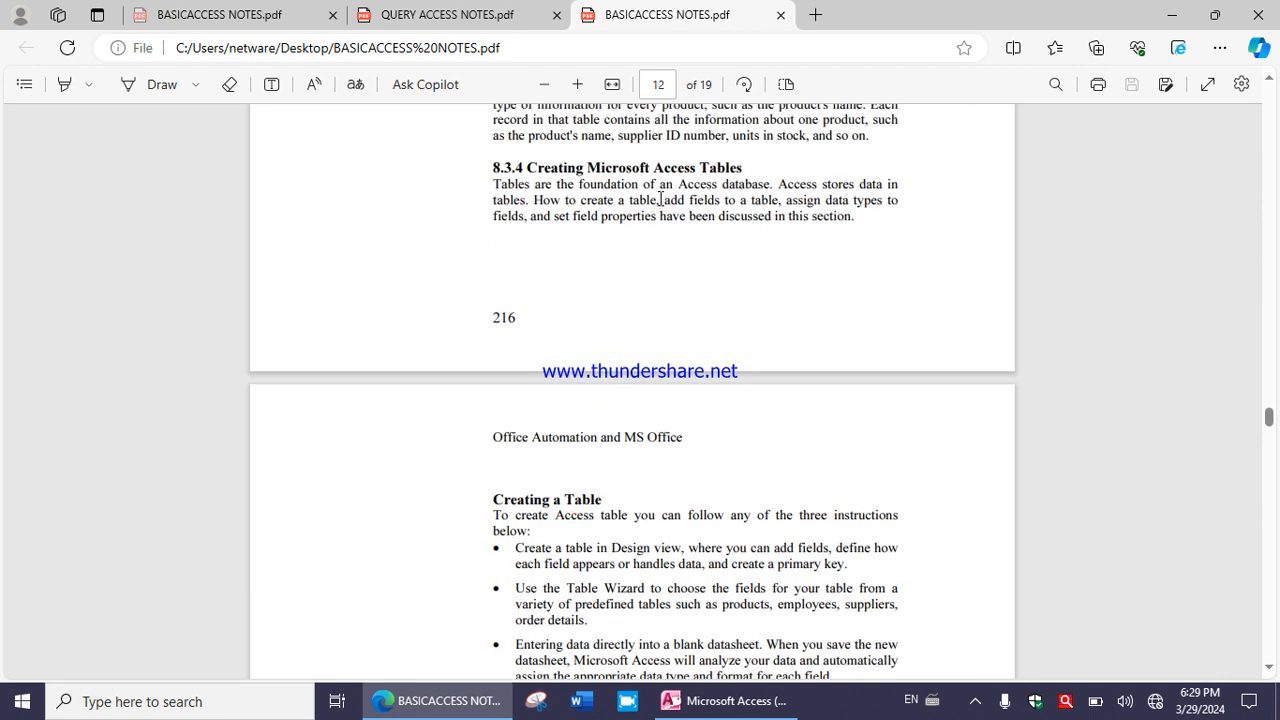
drag(690, 187, 753, 182)
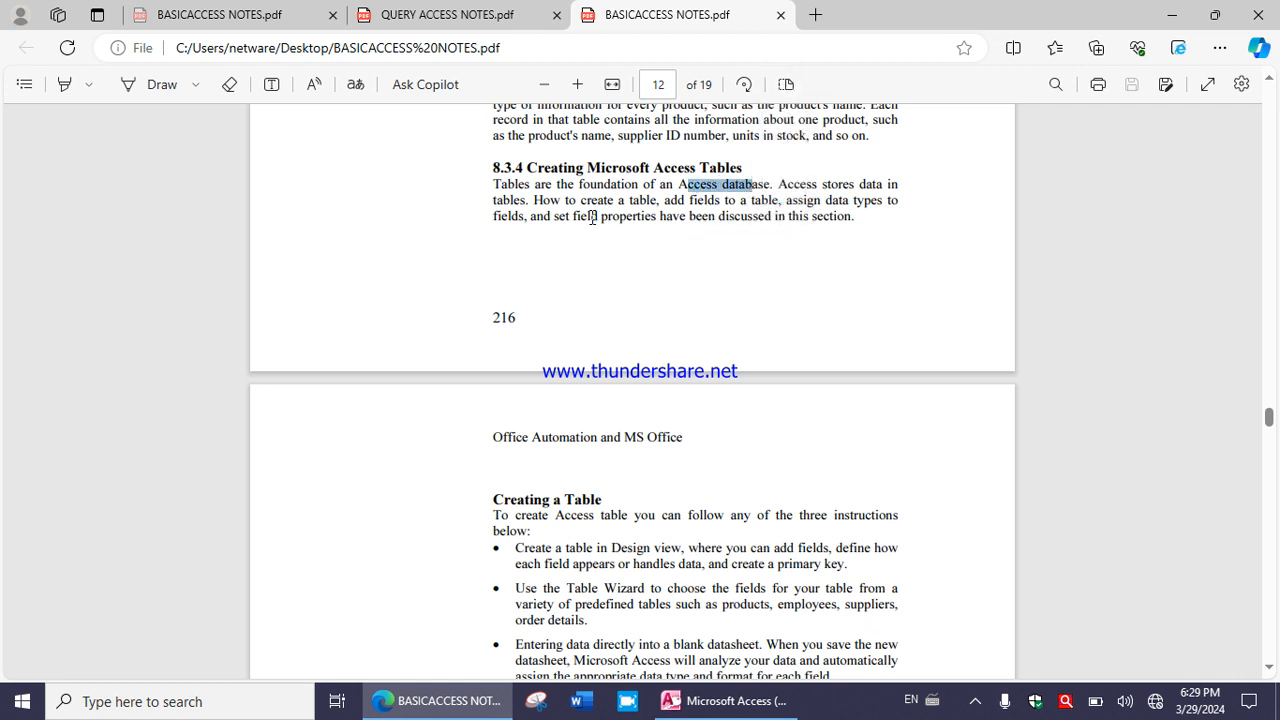
click(592, 217)
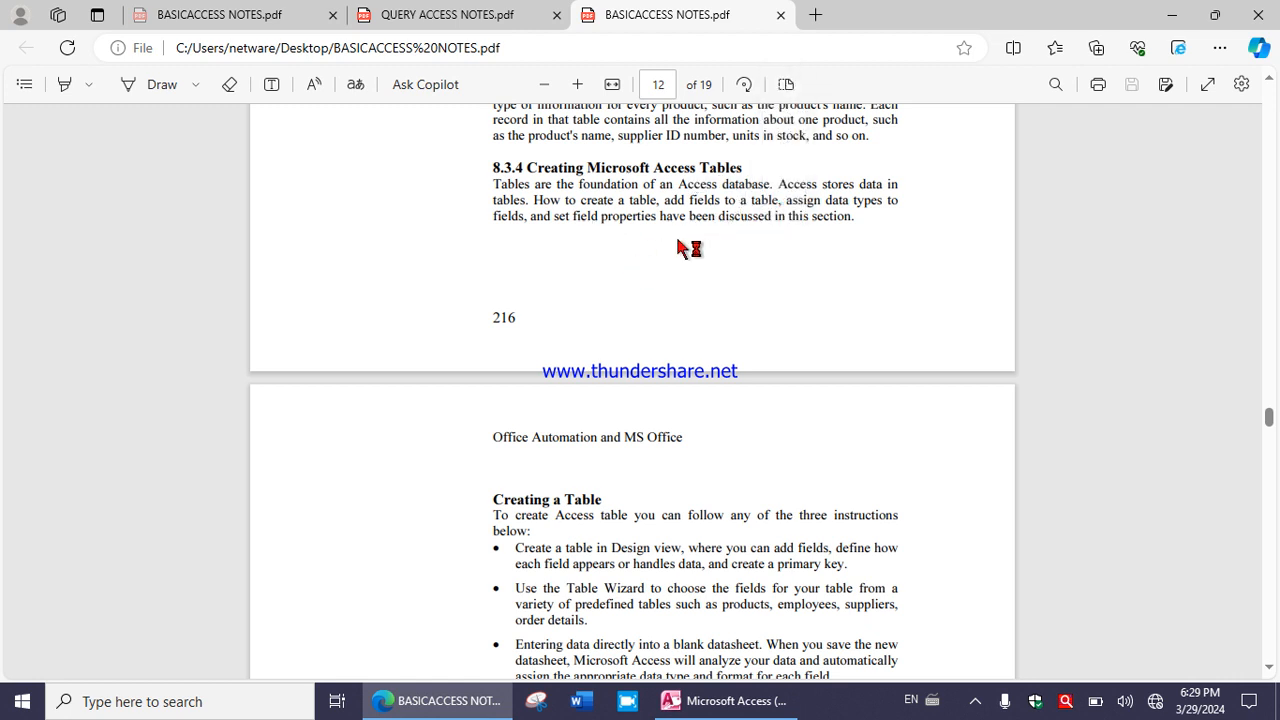
scroll(660, 519, down, 3)
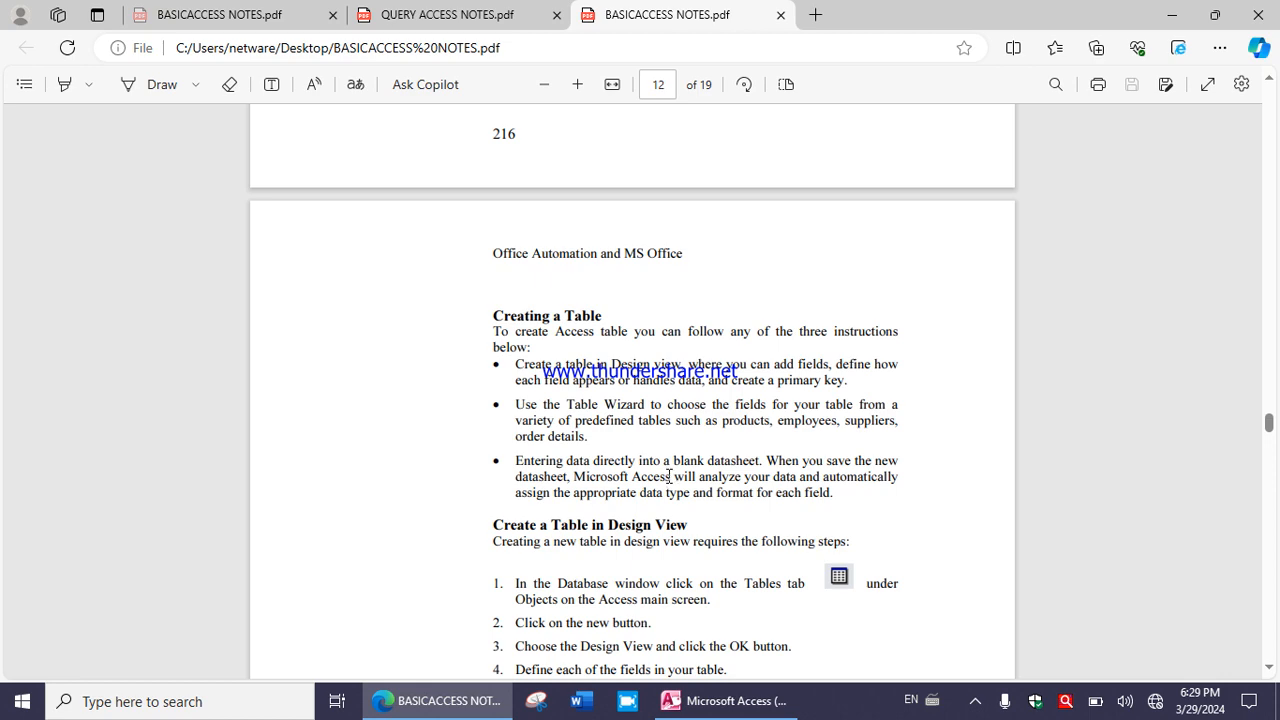
scroll(669, 476, down, 3)
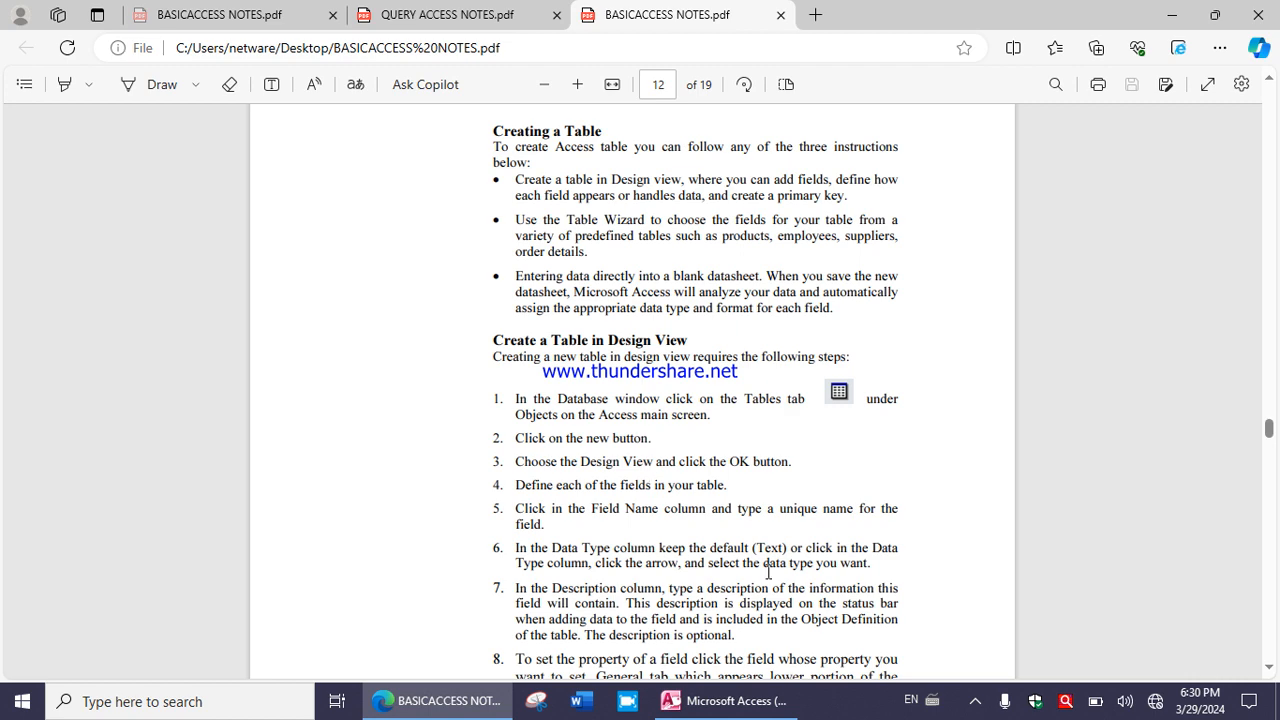
click(976, 699)
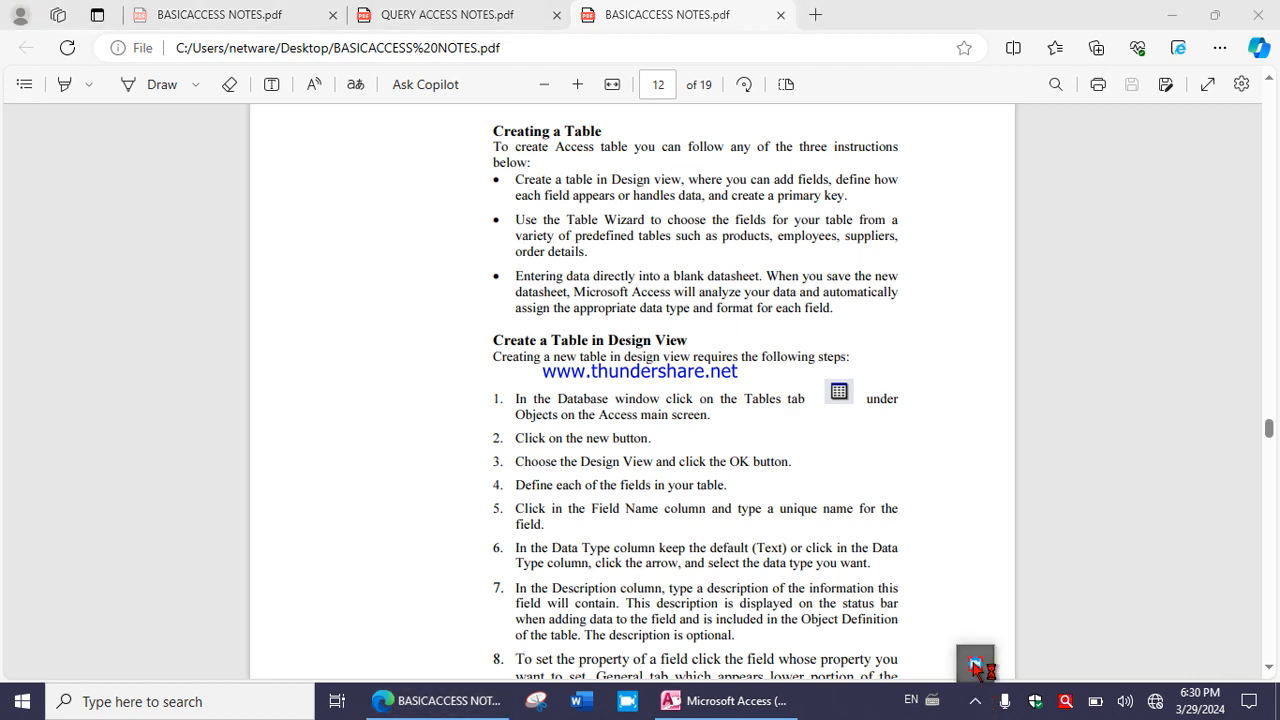